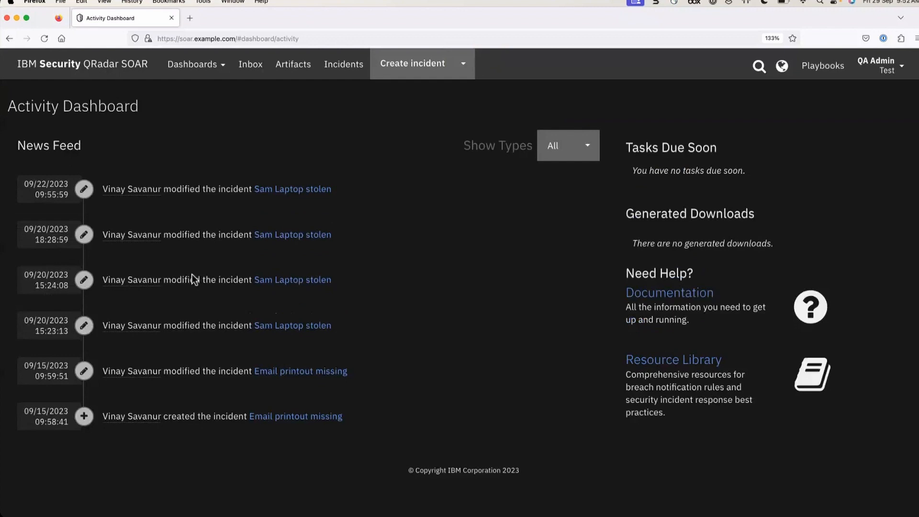
Switch from the Activity Dashboard to the Inbox page
left_click(250, 71)
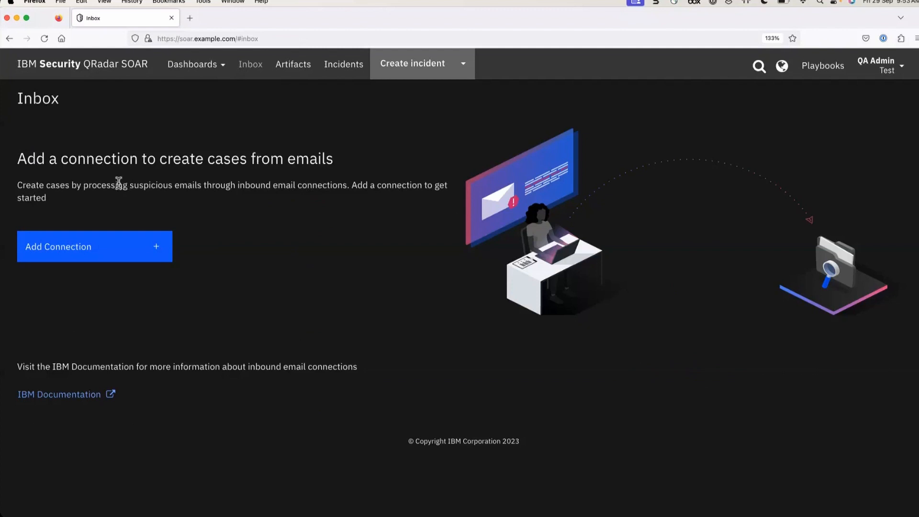
Look over the Add Connection form for a new inbound email connection, then cancel it
left_click(112, 257)
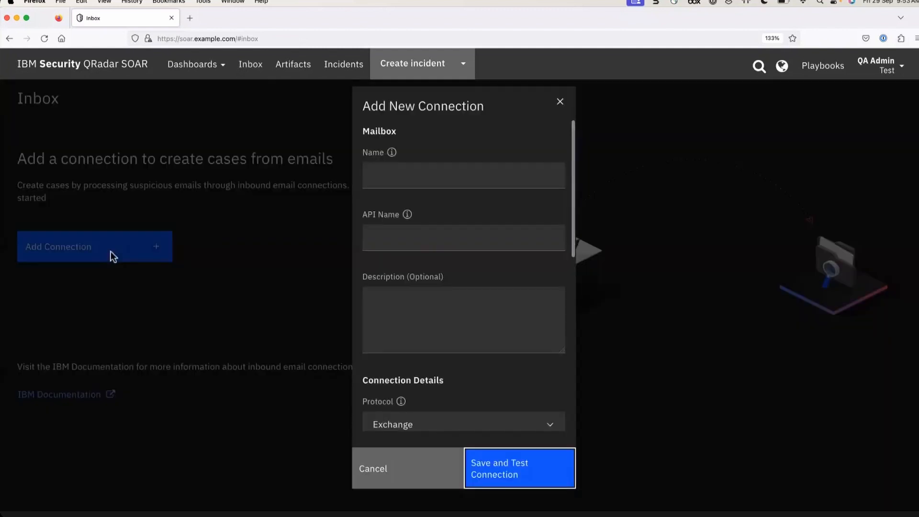
left_click_drag(362, 105, 519, 115)
scroll(489, 287, "down", 10)
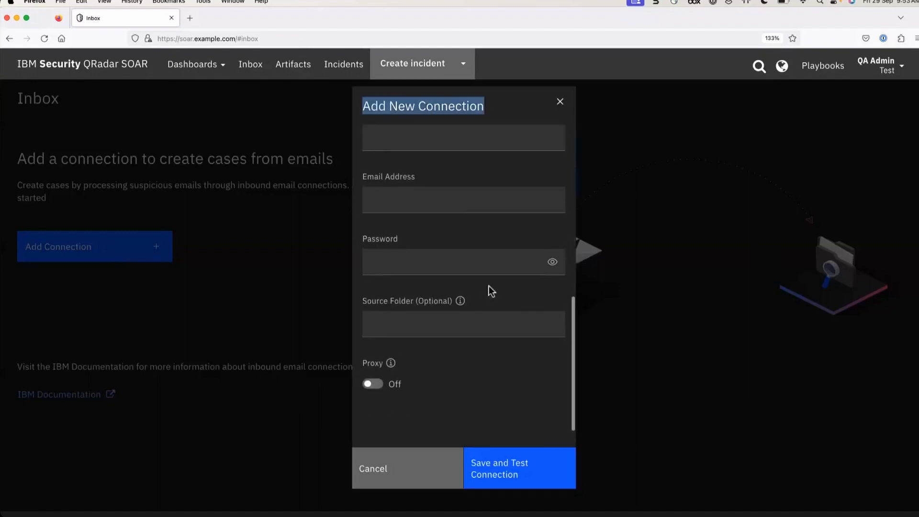
left_click(395, 481)
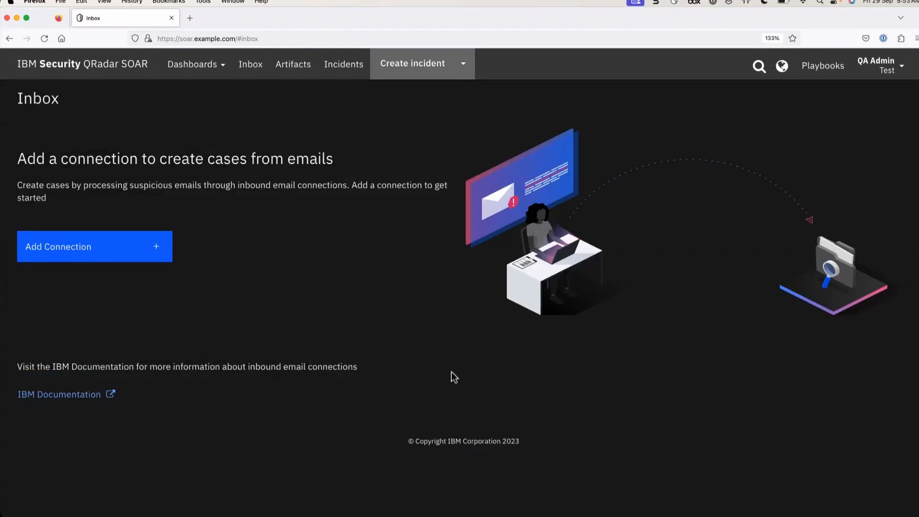
Go to Administrator Settings > Organization > Inbound Email Connections
left_click(888, 67)
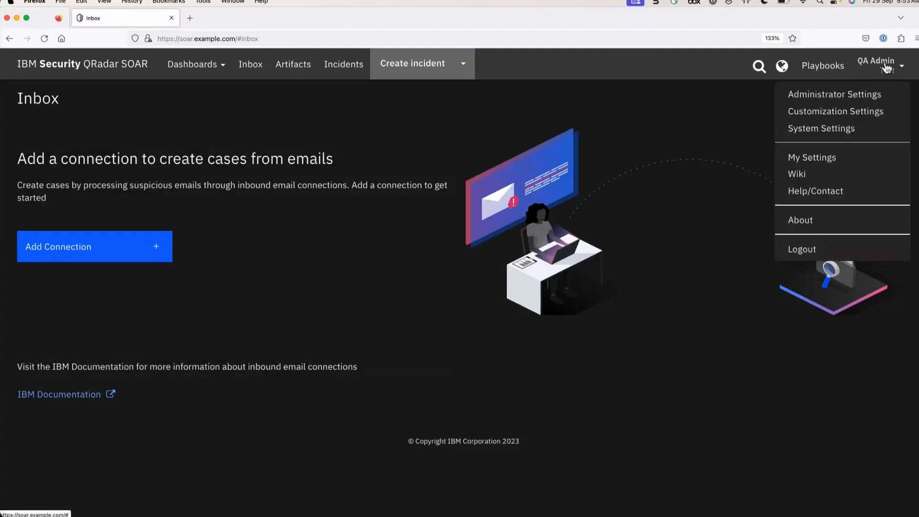
left_click(855, 96)
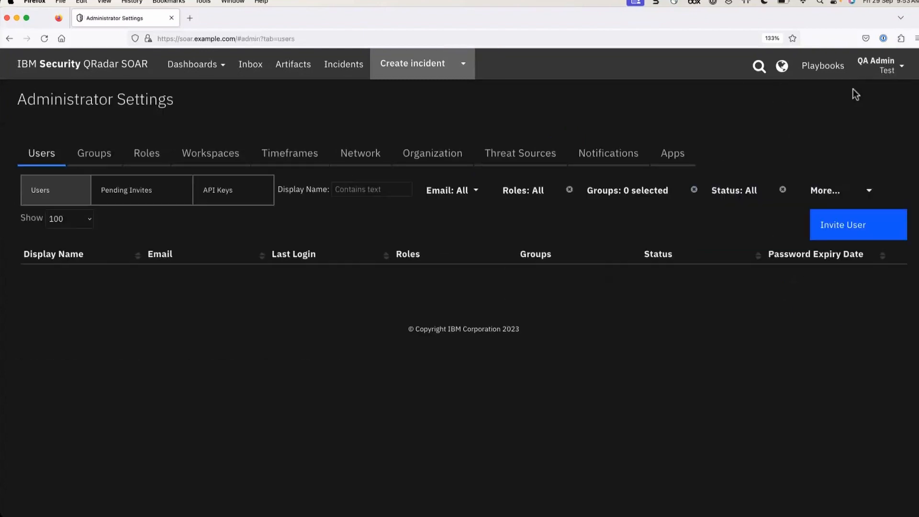
left_click(445, 155)
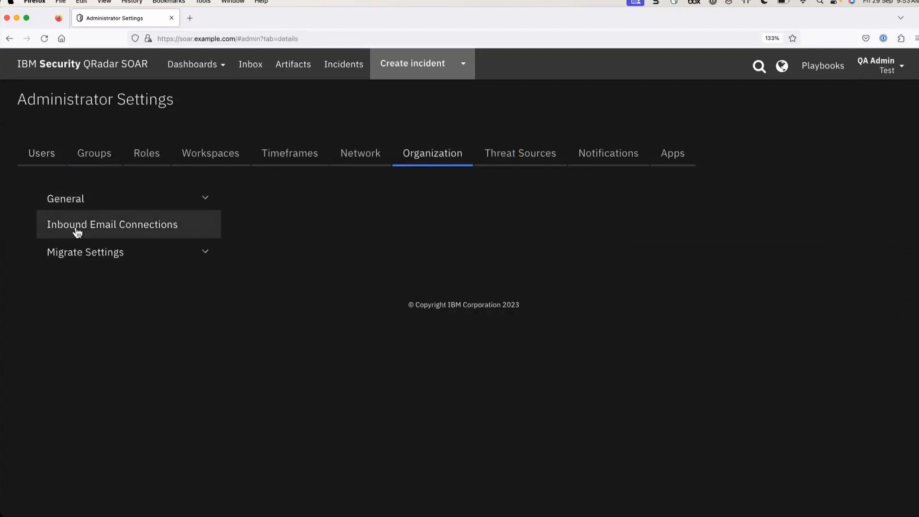
left_click(157, 232)
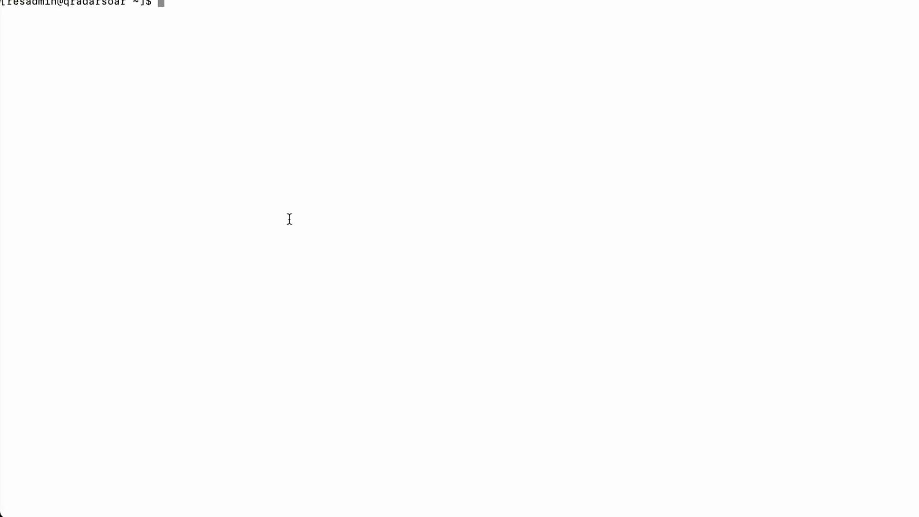
Run sudo resutil smtpedit -help and confirm with the sudo password
key("Return")
key("Return")
key("Return")
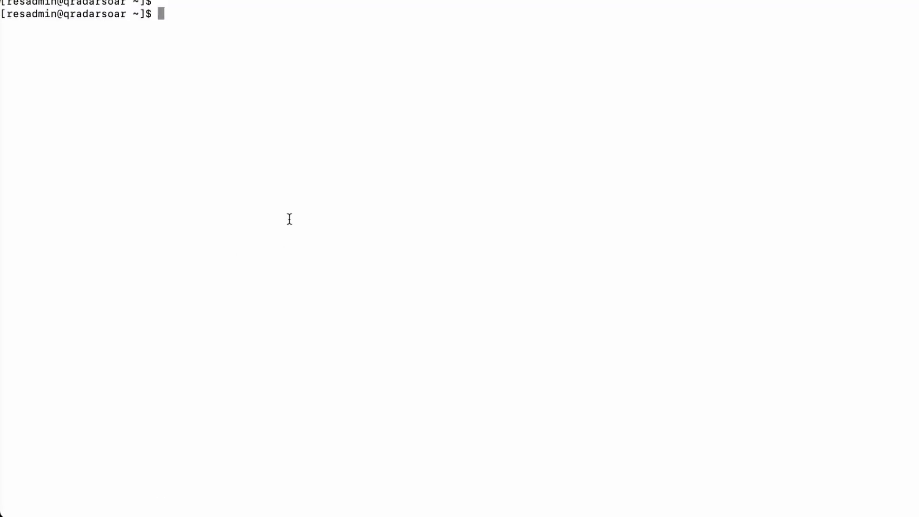
type("sudo resutil ")
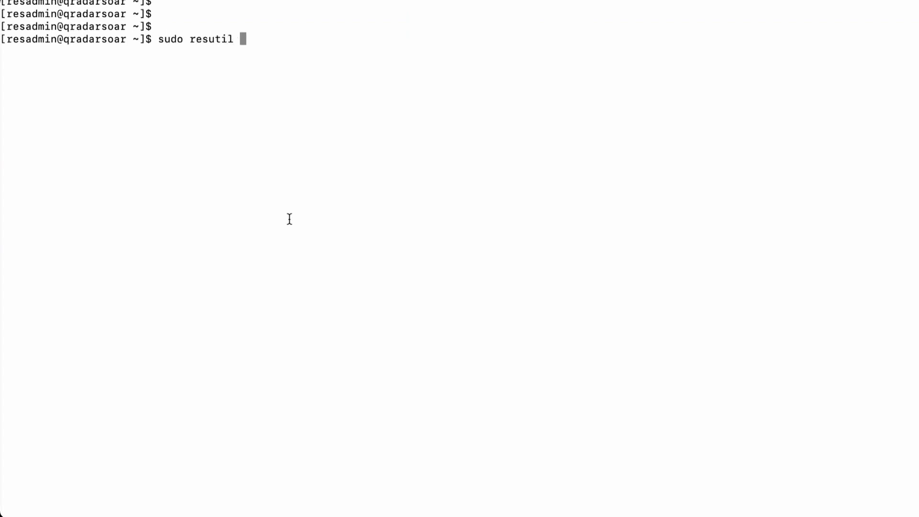
type("smtpedit")
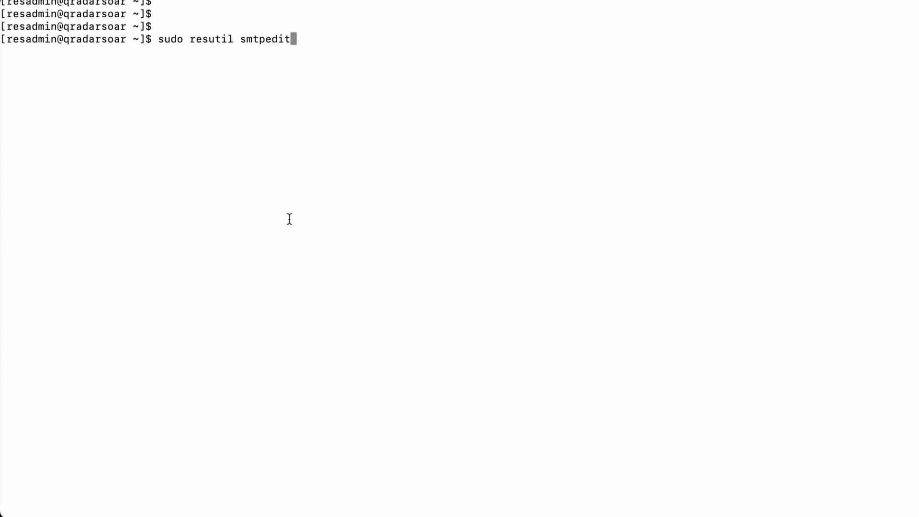
type(" -help")
key("Return")
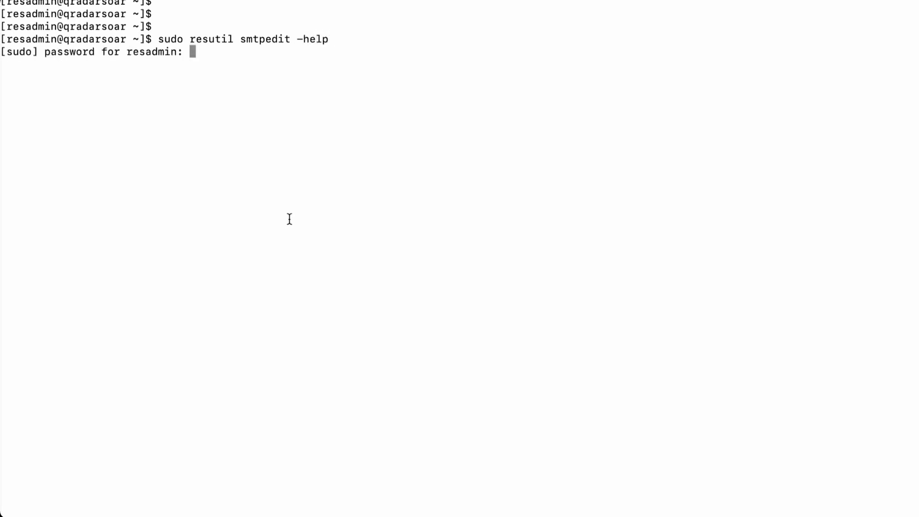
key("Return")
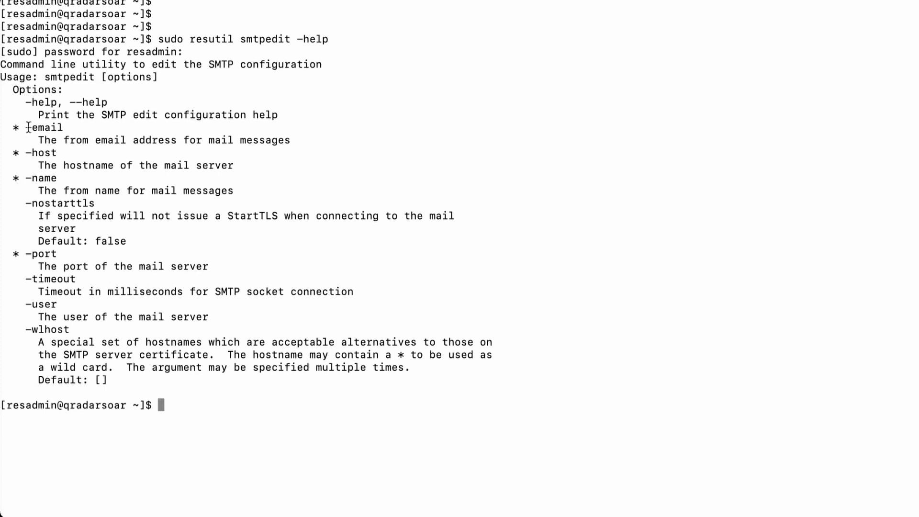
Highlight the -email, -host, -name and -nostarttls options, noting -nostarttls defaults to false
left_click_drag(26, 128, 337, 140)
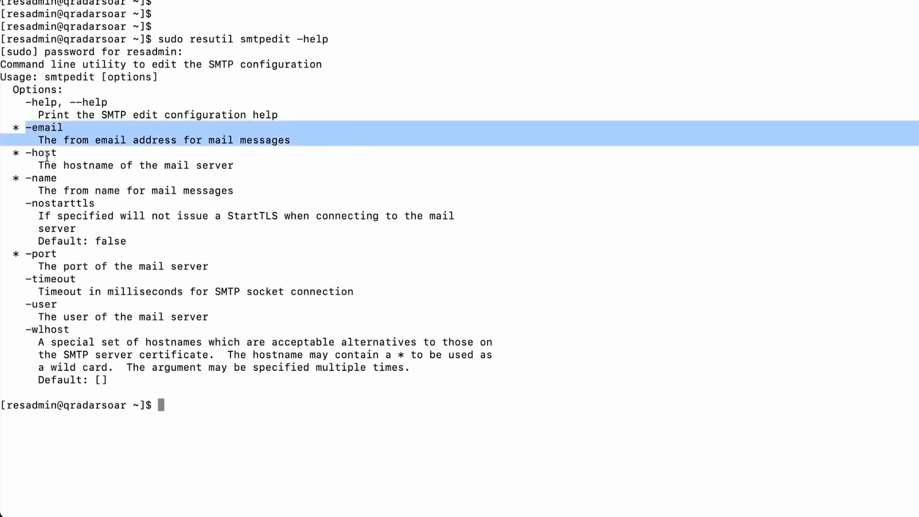
left_click_drag(45, 153, 86, 165)
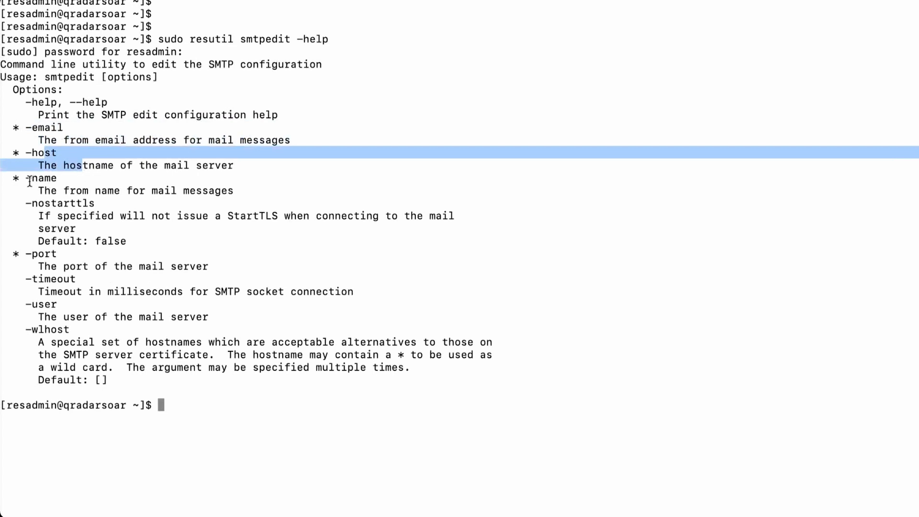
left_click_drag(26, 179, 264, 187)
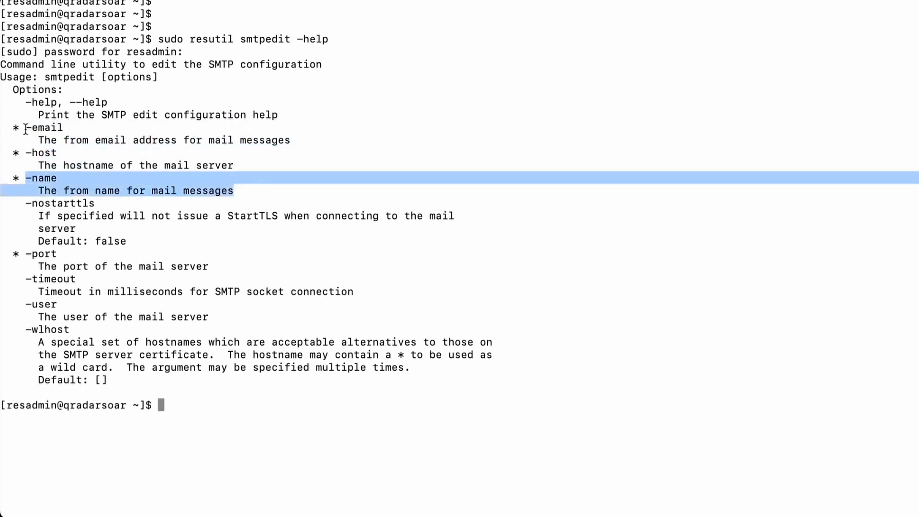
left_click_drag(26, 127, 64, 127)
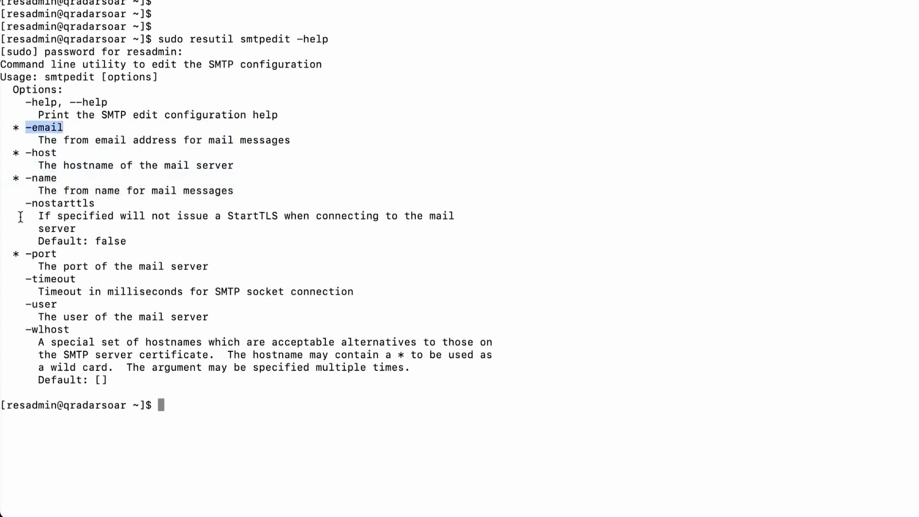
left_click_drag(26, 204, 95, 203)
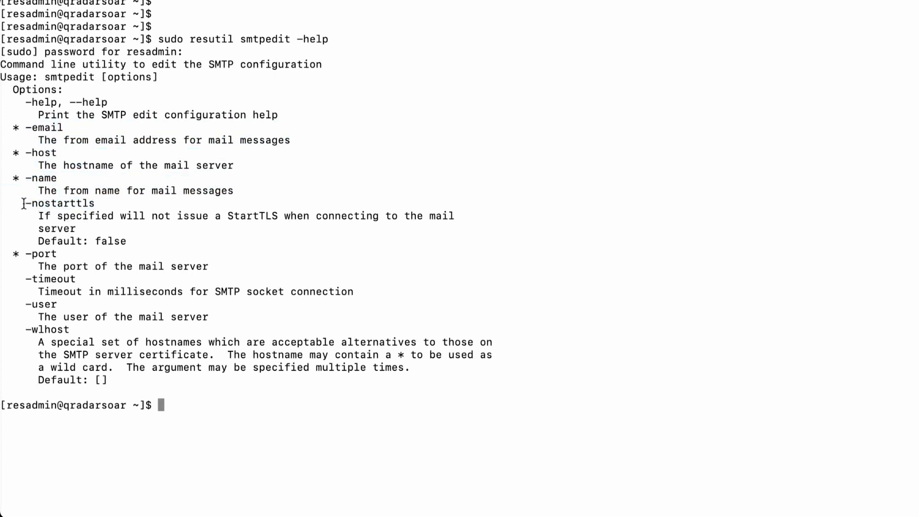
left_click_drag(26, 204, 104, 203)
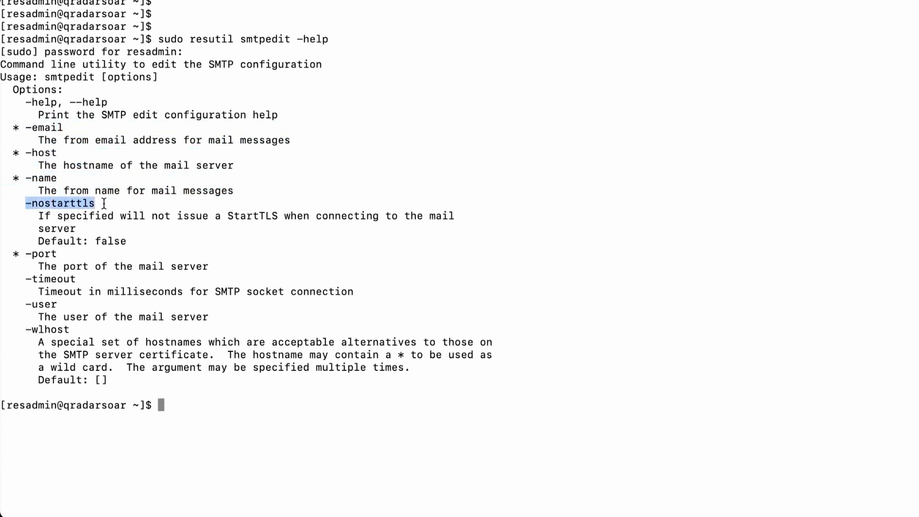
left_click(51, 219)
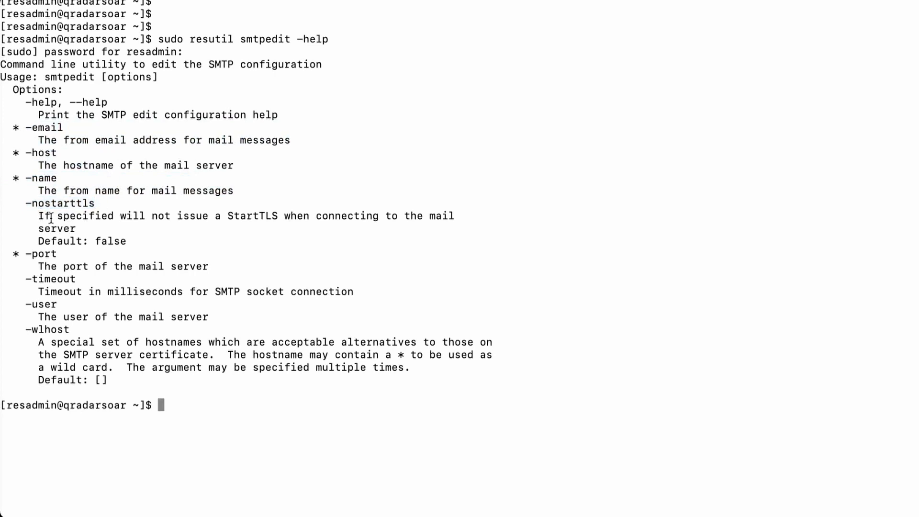
left_click_drag(32, 203, 103, 204)
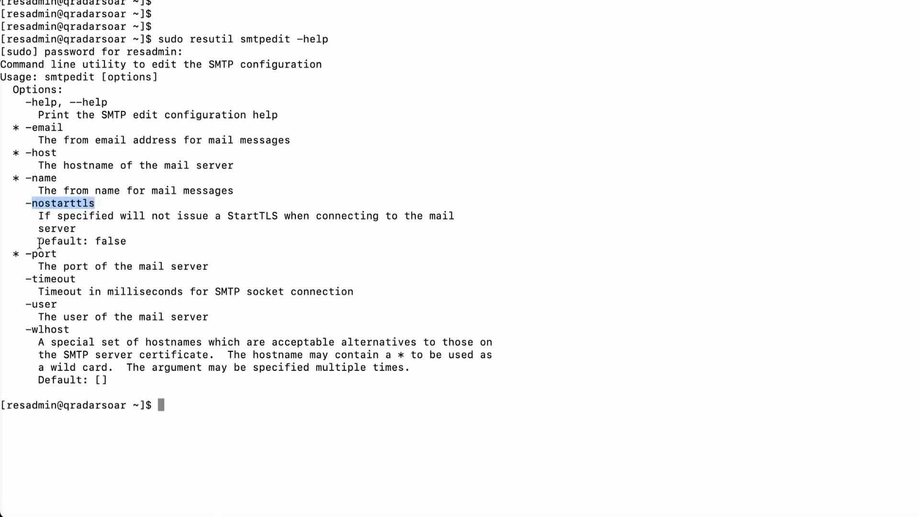
left_click_drag(40, 243, 128, 242)
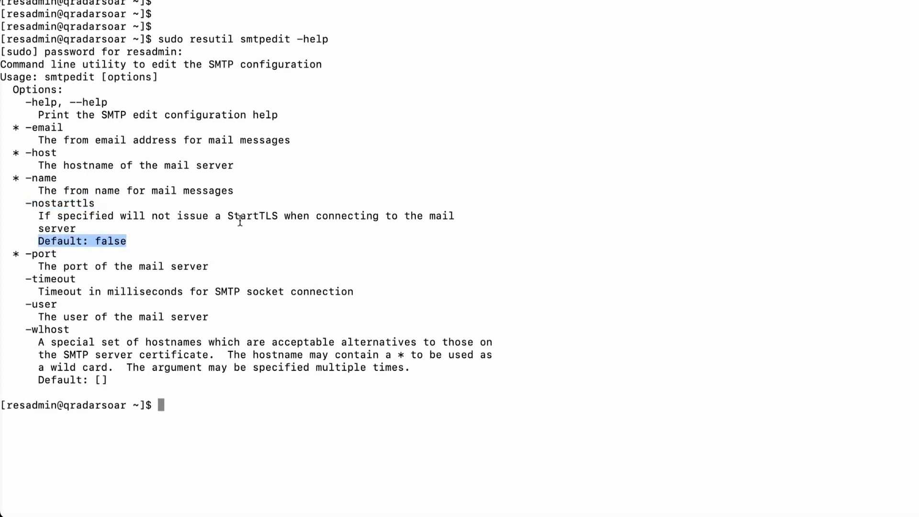
left_click_drag(228, 216, 278, 216)
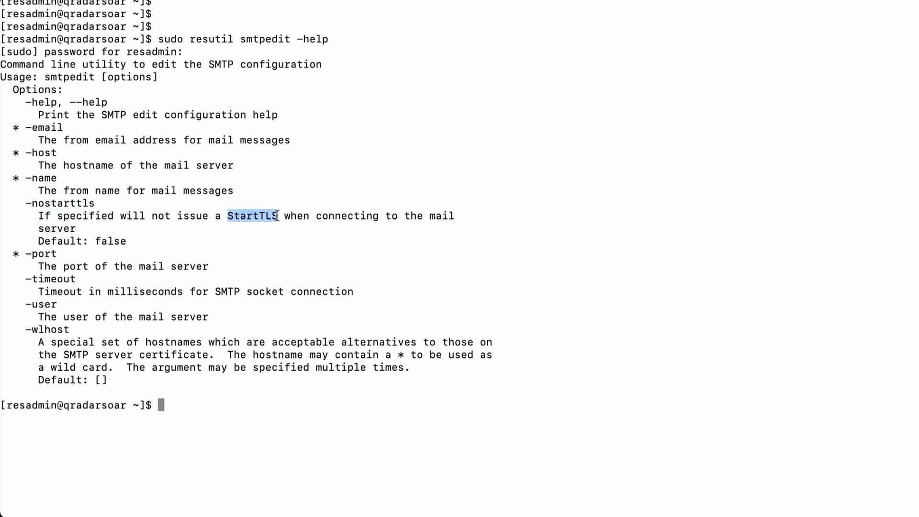
left_click_drag(31, 203, 101, 201)
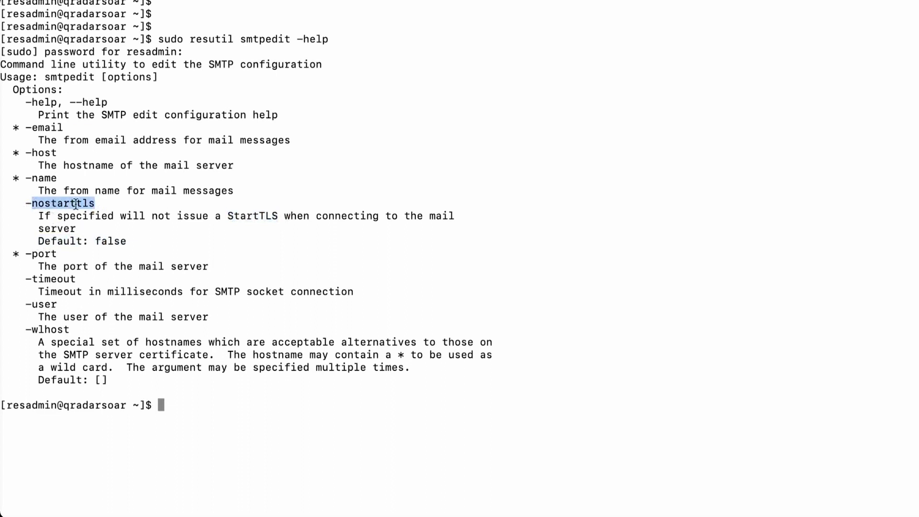
left_click_drag(96, 241, 133, 239)
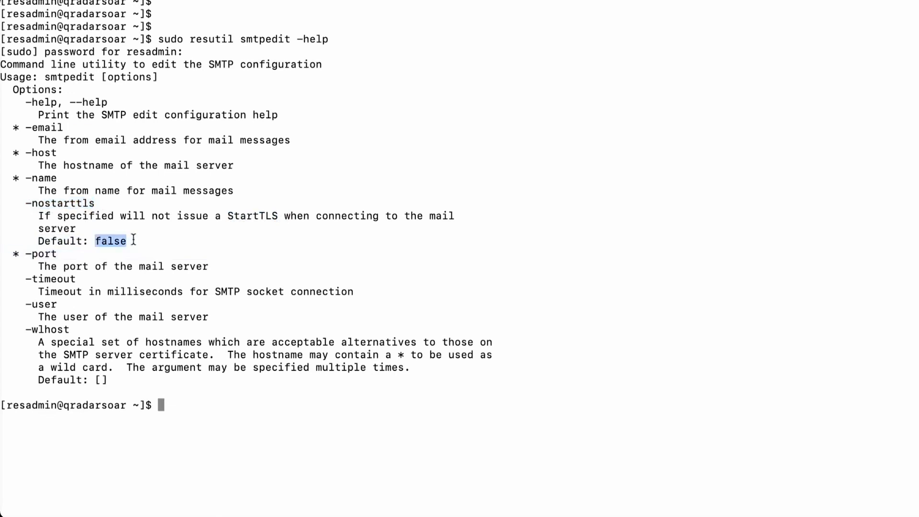
left_click(36, 259)
key("Up")
key("BackSpace")
key("BackSpace")
key("BackSpace")
key("BackSpace")
key("BackSpace")
key("BackSpace")
key("BackSpace")
key("BackSpace")
key("BackSpace")
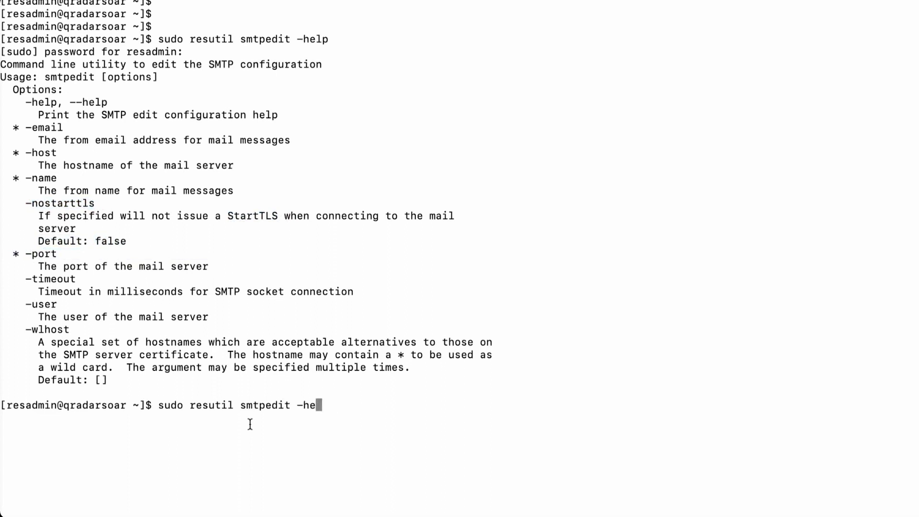
key("BackSpace")
type("show")
key("Return")
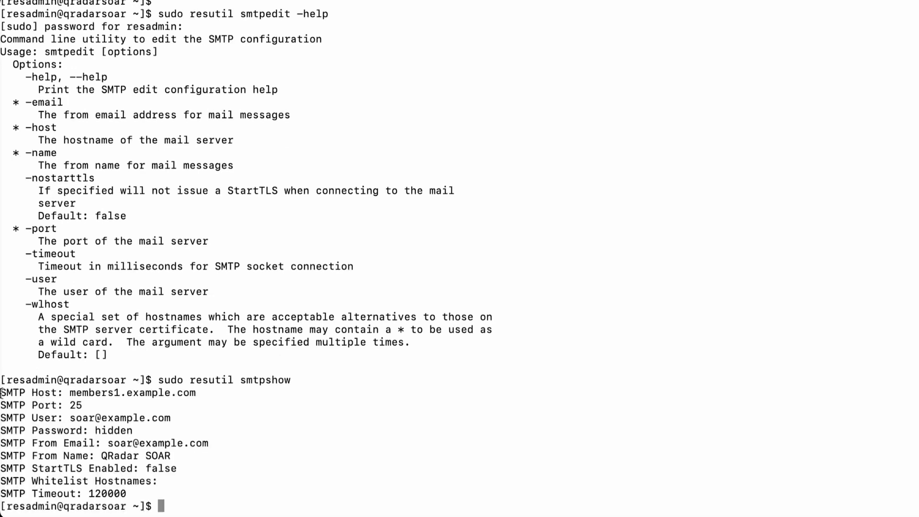
left_click_drag(1, 393, 221, 393)
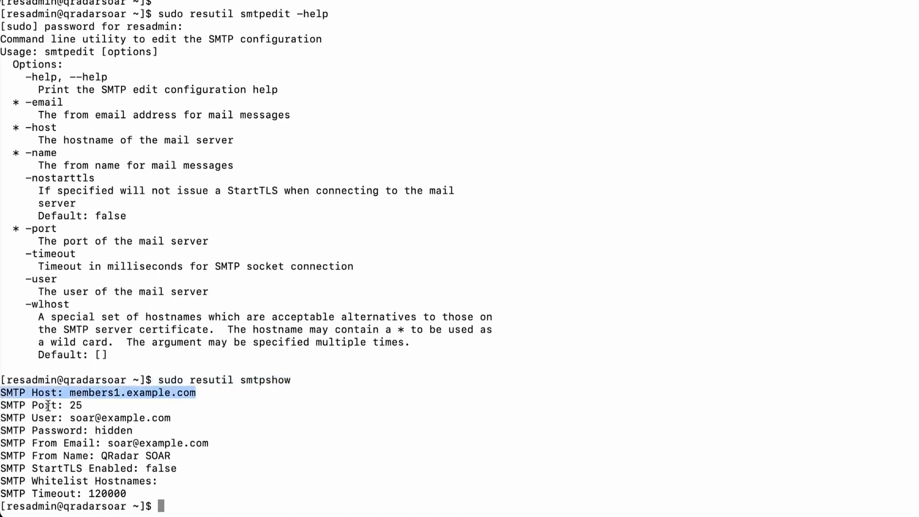
left_click_drag(46, 404, 118, 406)
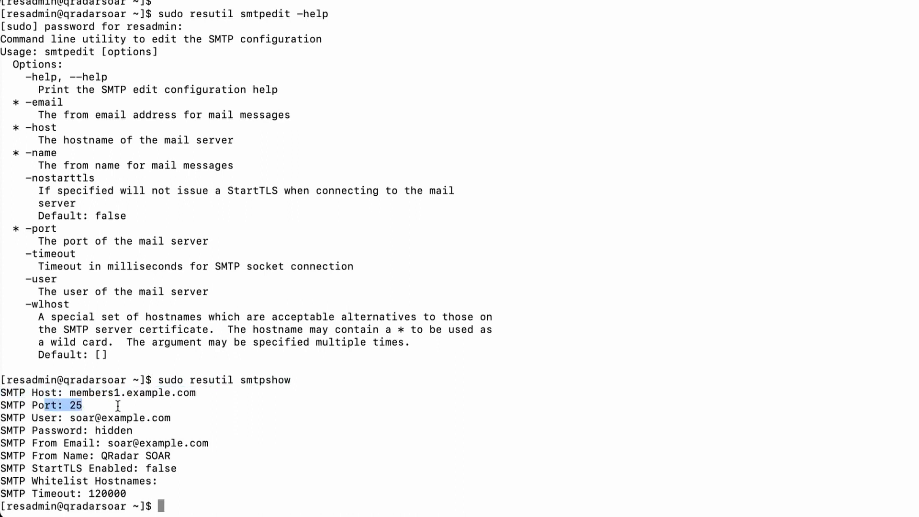
left_click_drag(70, 417, 171, 418)
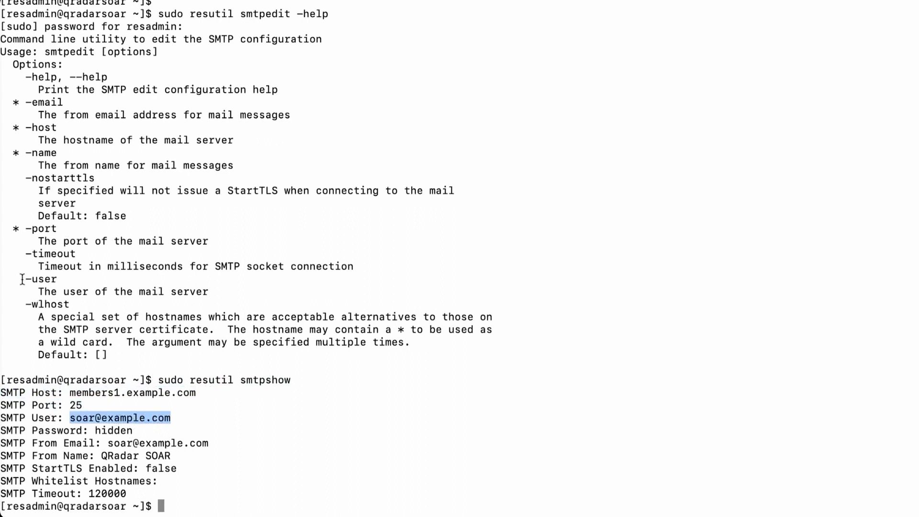
left_click_drag(19, 279, 62, 278)
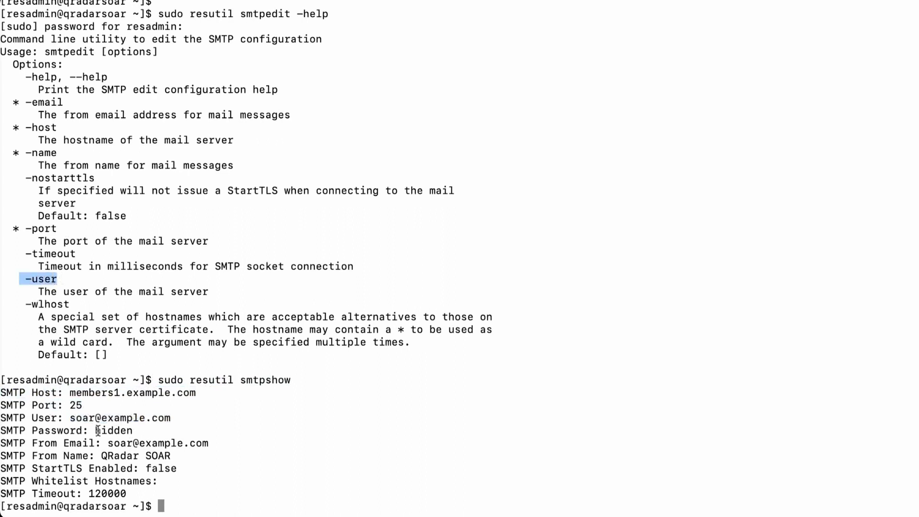
left_click_drag(32, 430, 151, 431)
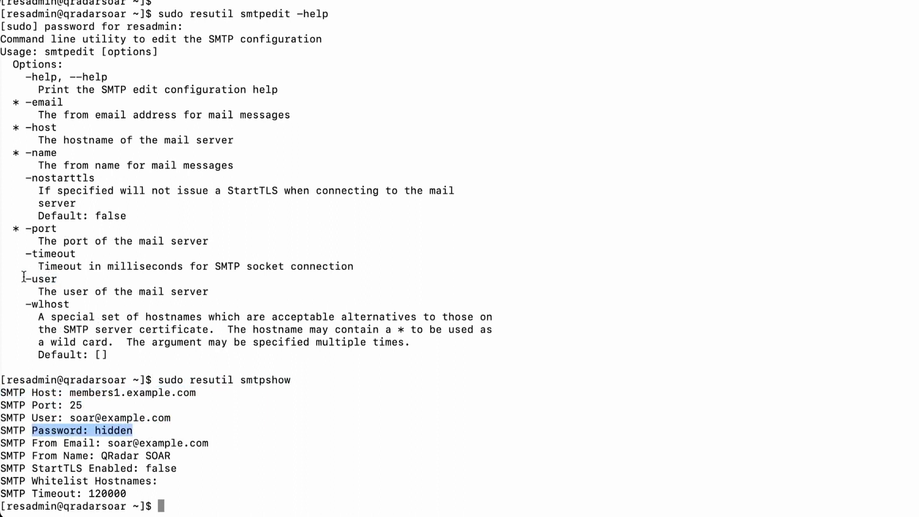
left_click_drag(23, 276, 57, 279)
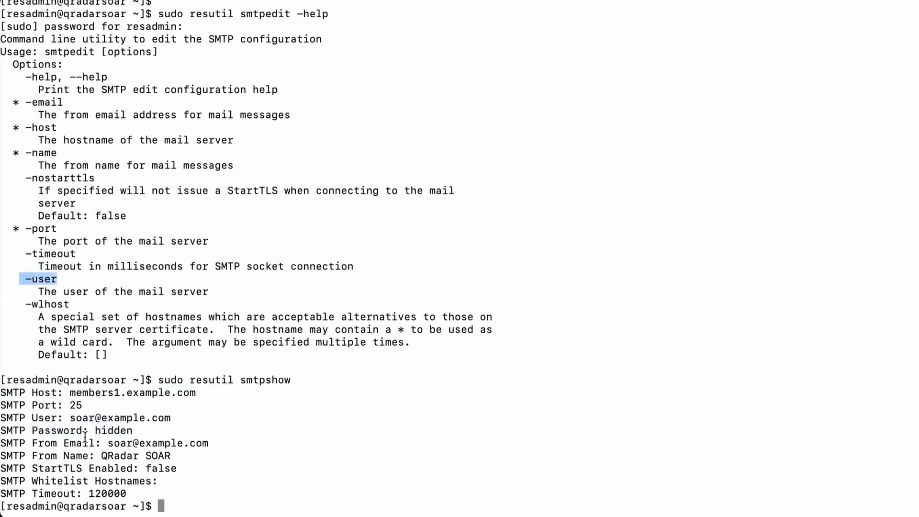
left_click_drag(70, 418, 179, 416)
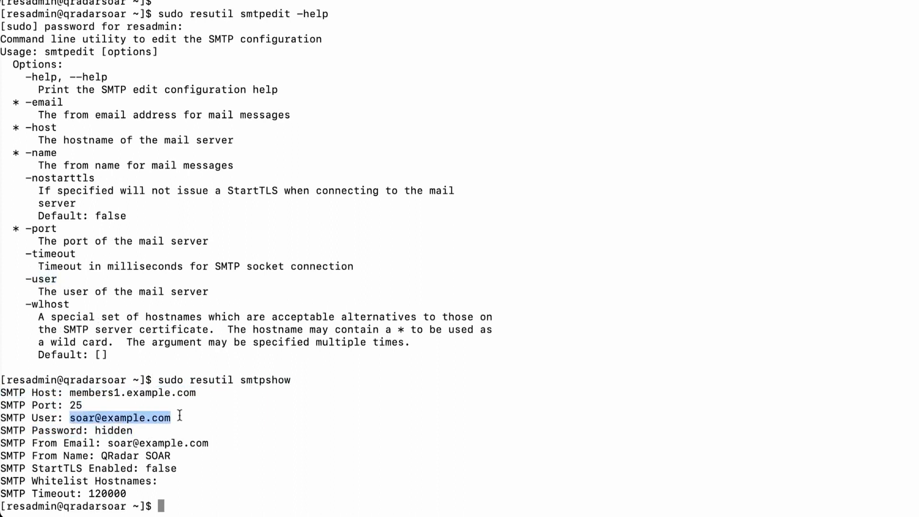
left_click_drag(3, 444, 102, 445)
left_click_drag(107, 443, 225, 444)
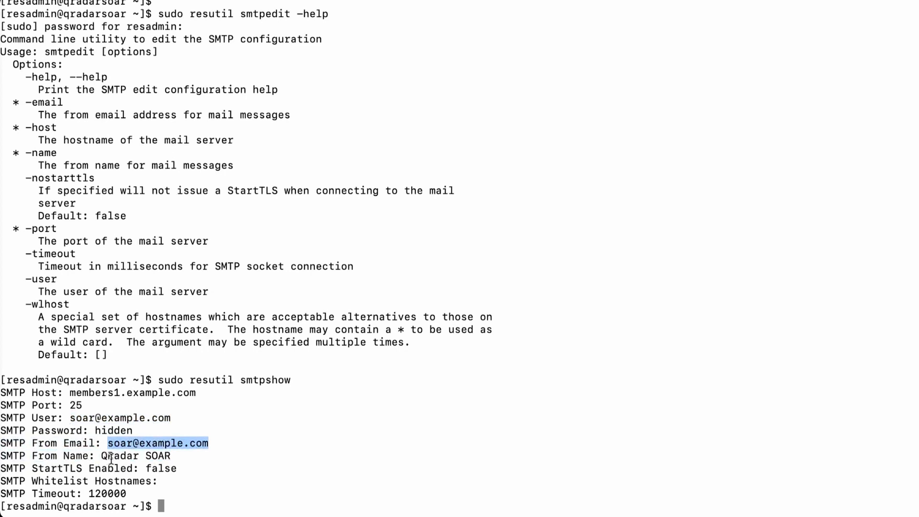
left_click_drag(101, 456, 187, 456)
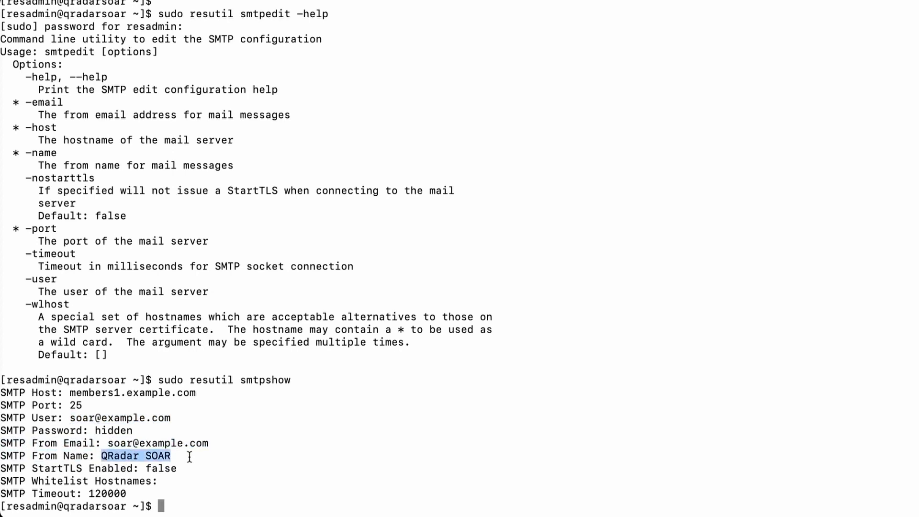
left_click_drag(40, 469, 214, 469)
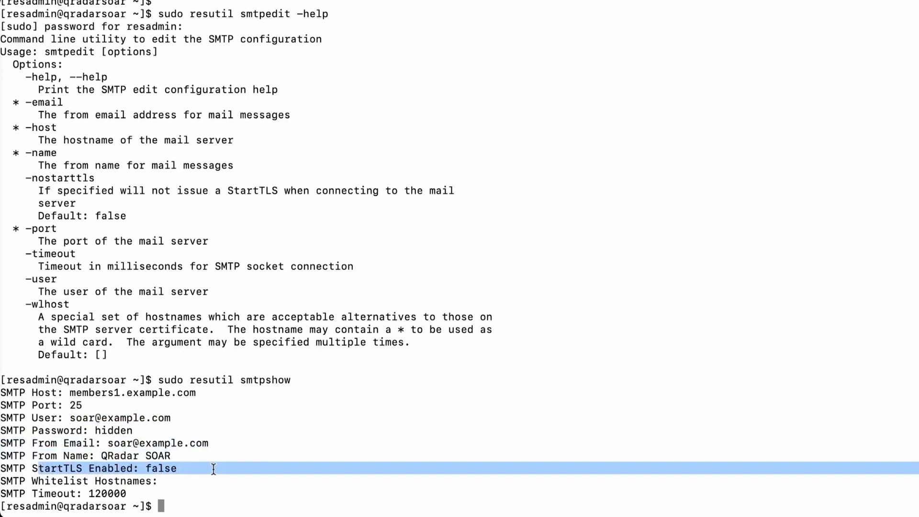
left_click(245, 470)
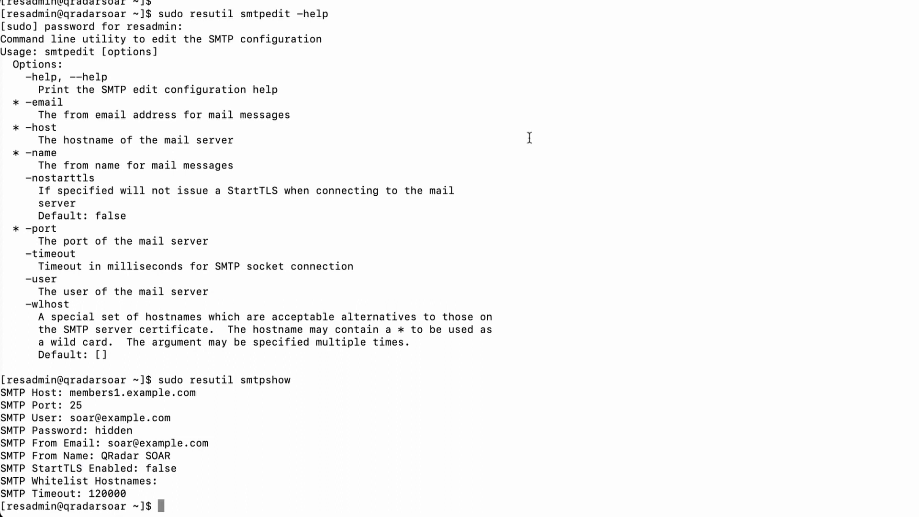
Log back in to SOAR with the saved administrator login
left_click(505, 7)
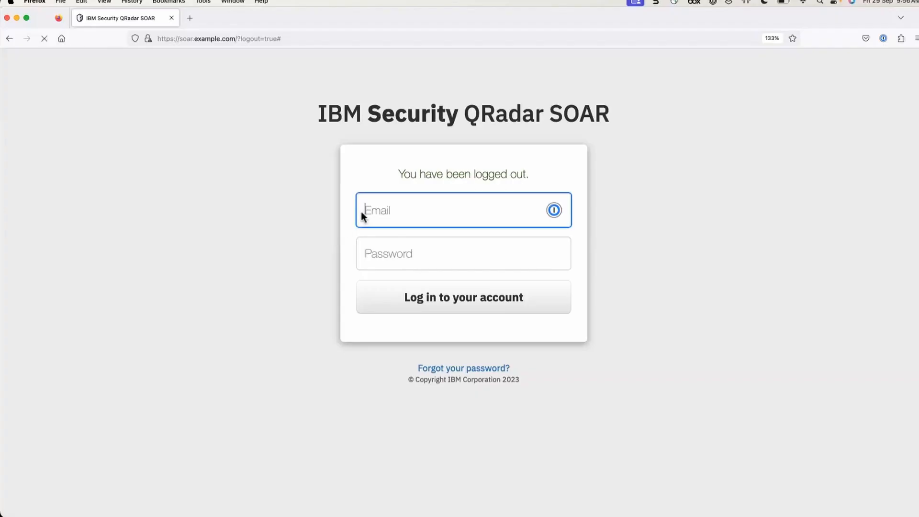
left_click(361, 211)
left_click(433, 244)
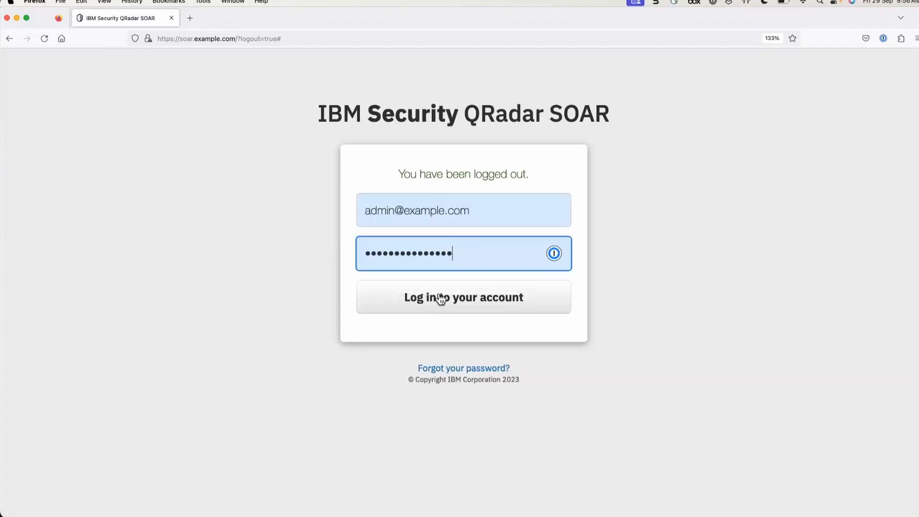
left_click(439, 300)
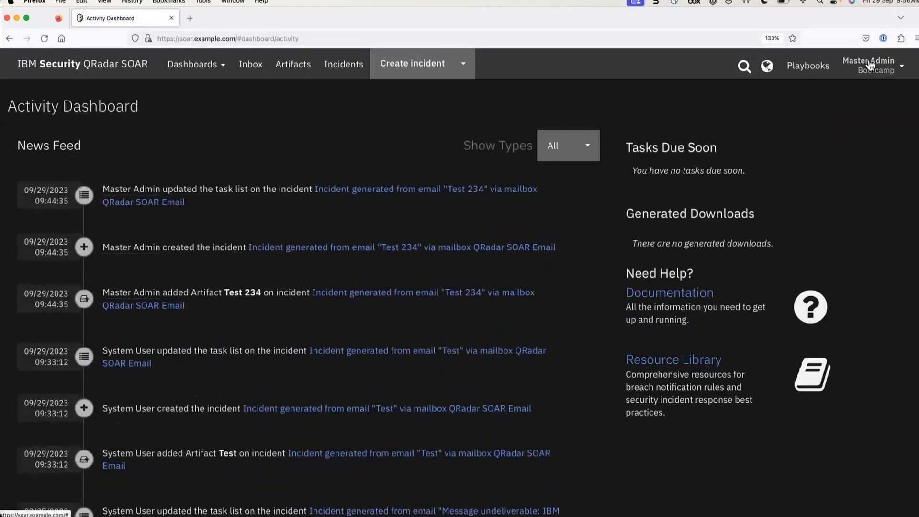
Open Administrator Settings' user list and start the Invite User dialog
left_click(867, 64)
left_click(863, 93)
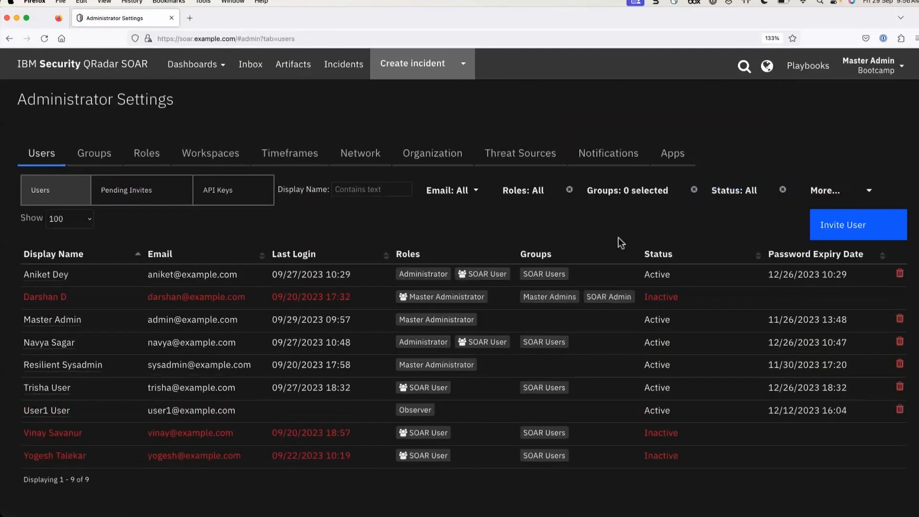
left_click(860, 231)
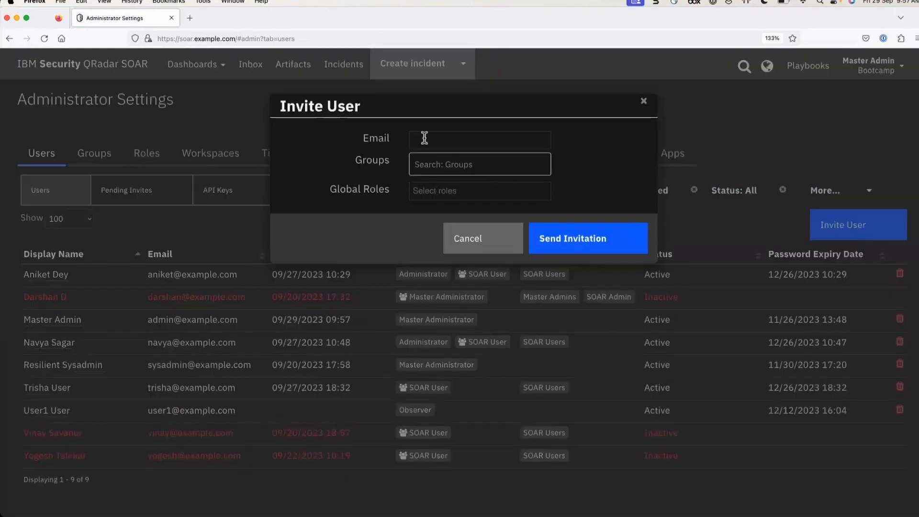
Invite the new user's e-mail address with the Observer global role and no group
left_click(424, 139)
type("m")
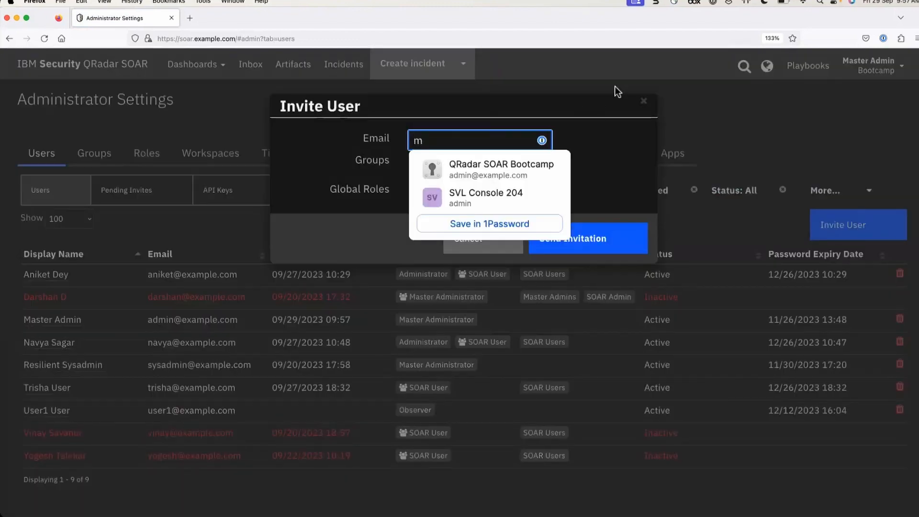
type("ira")
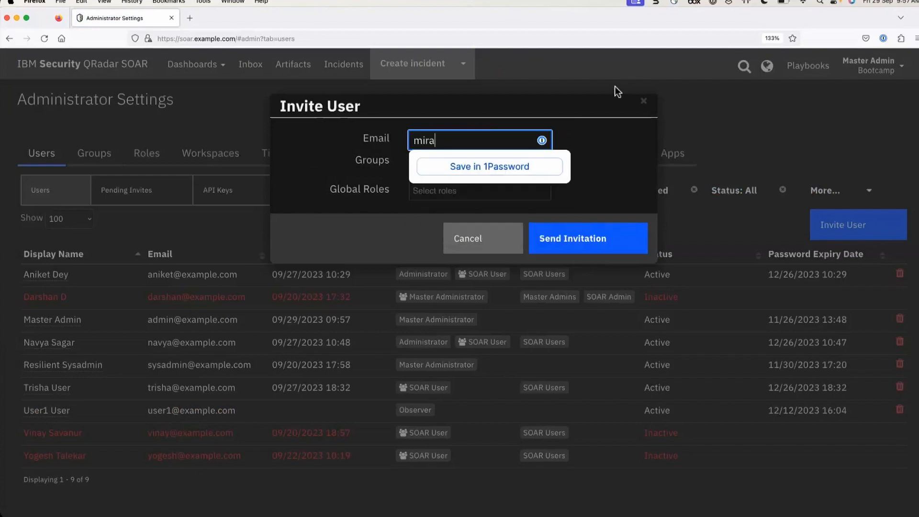
type("@example.com")
key("Tab")
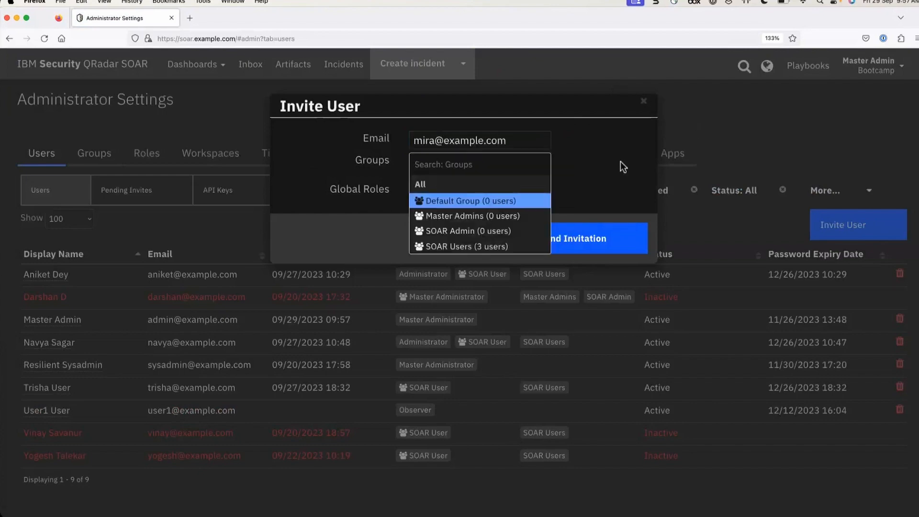
left_click(620, 161)
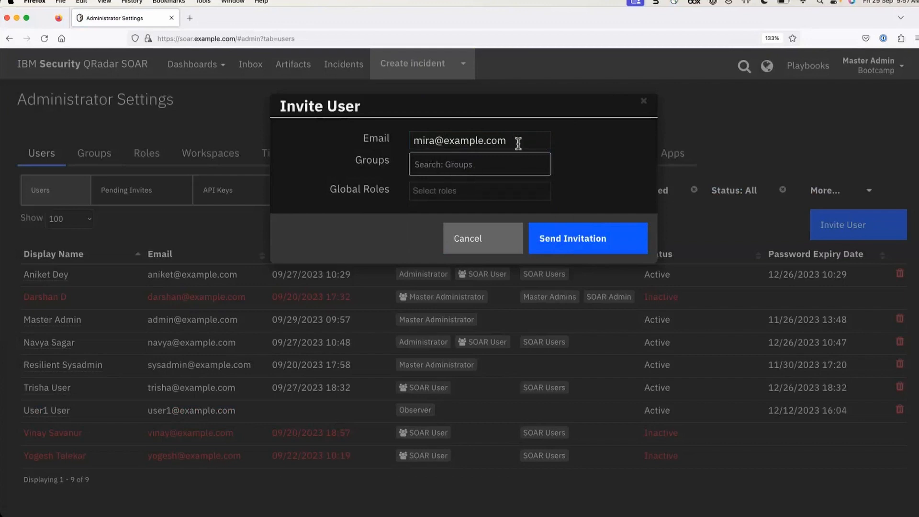
left_click(445, 189)
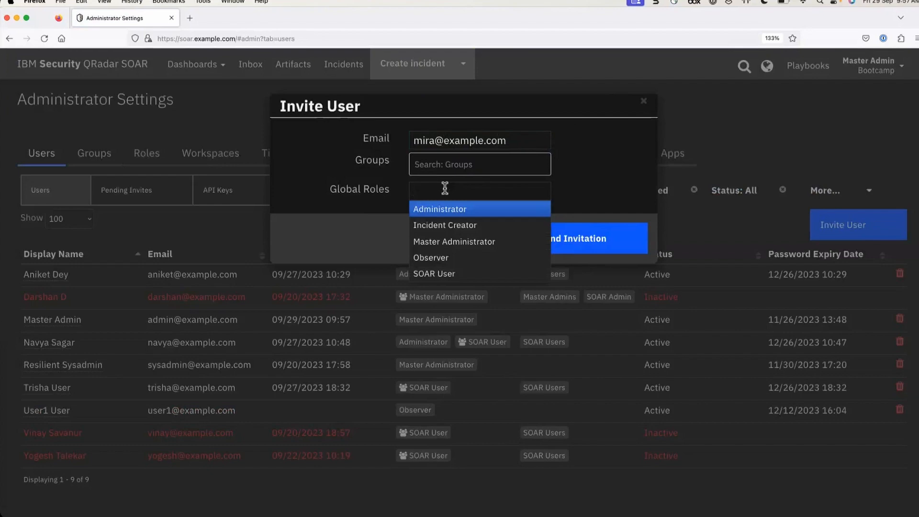
left_click(447, 259)
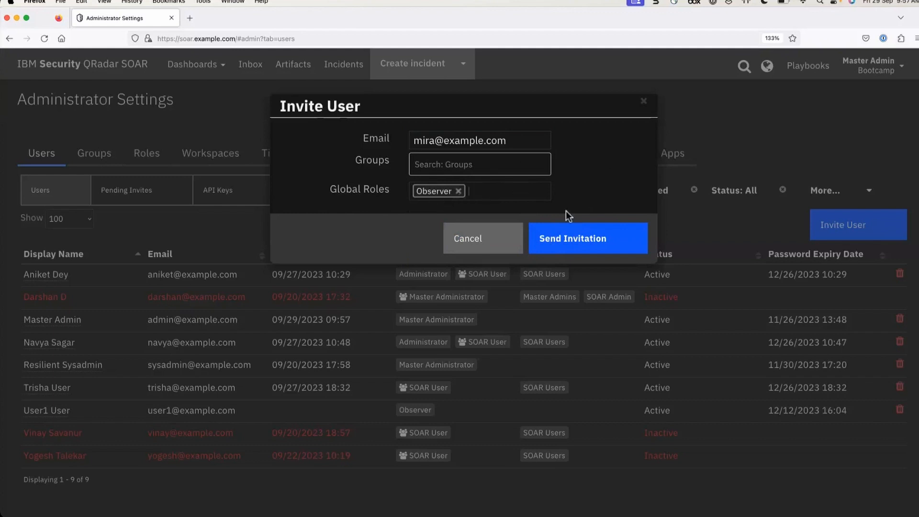
left_click(584, 241)
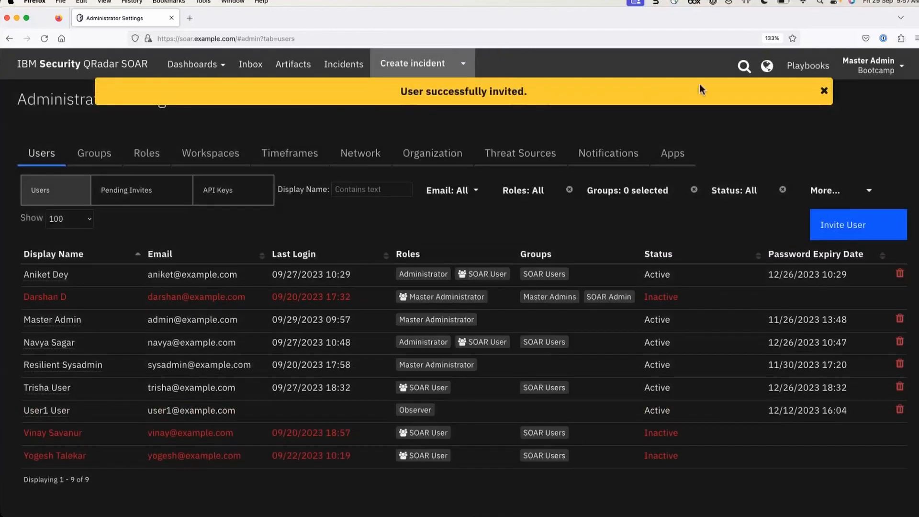
left_click(823, 91)
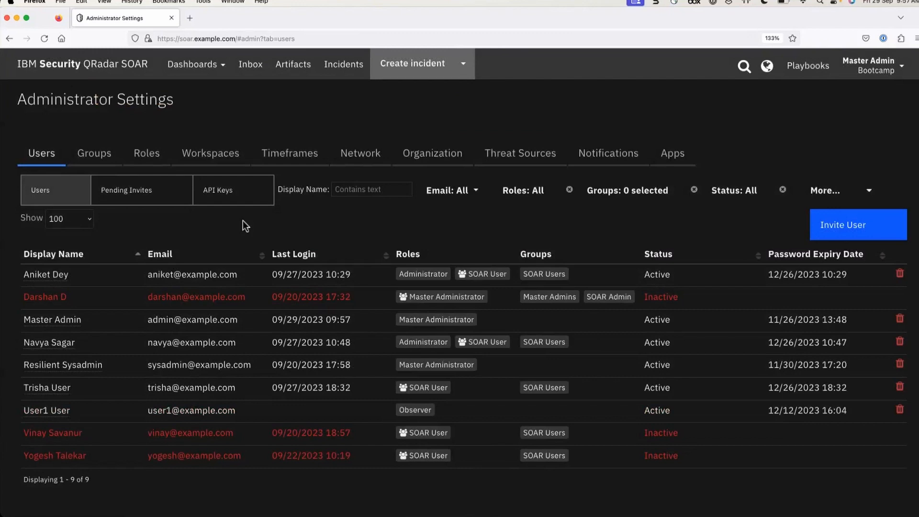
Show the Pending Invites list to find the new Observer invitation
left_click(134, 196)
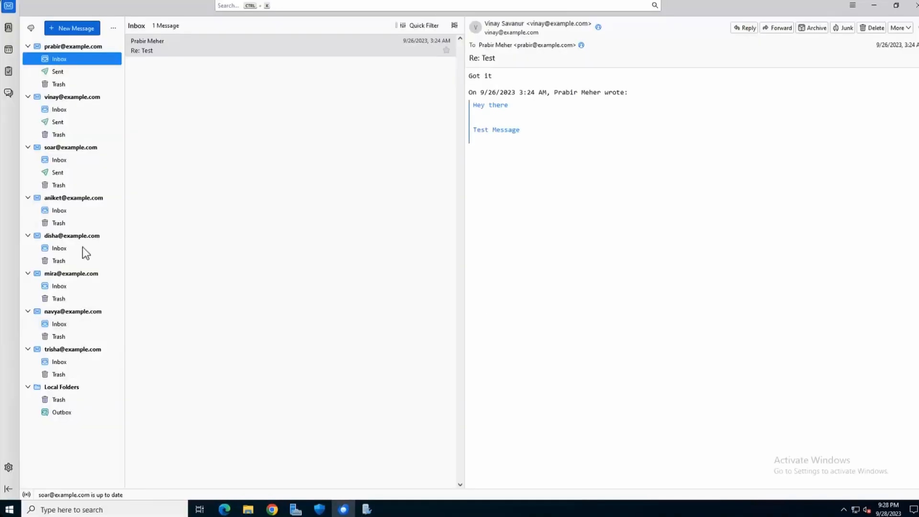
Open the invitation email in the invited user's inbox, enlarge it, and follow its link
left_click(60, 286)
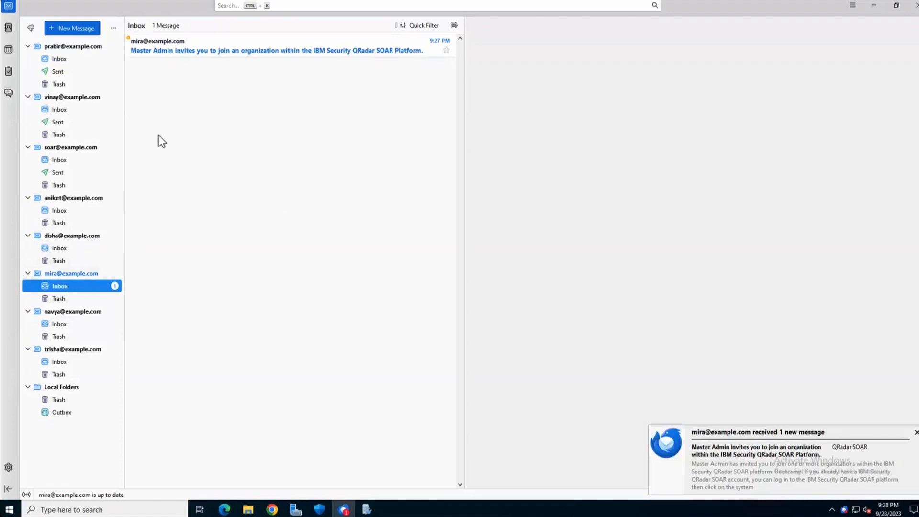
left_click(229, 45)
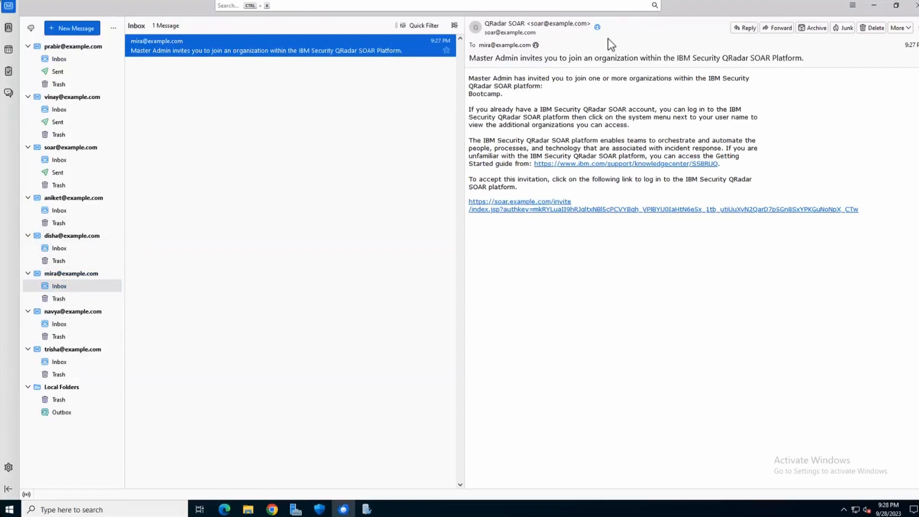
key("super+plus")
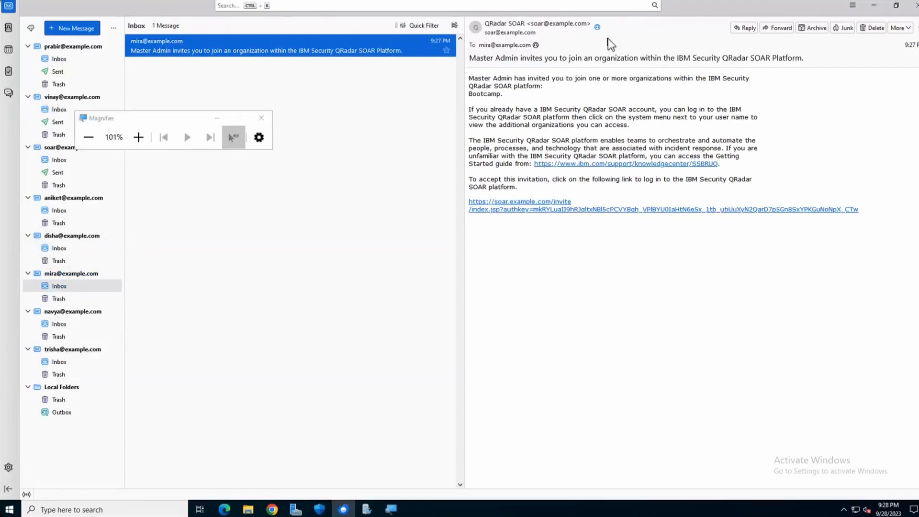
key("super+plus")
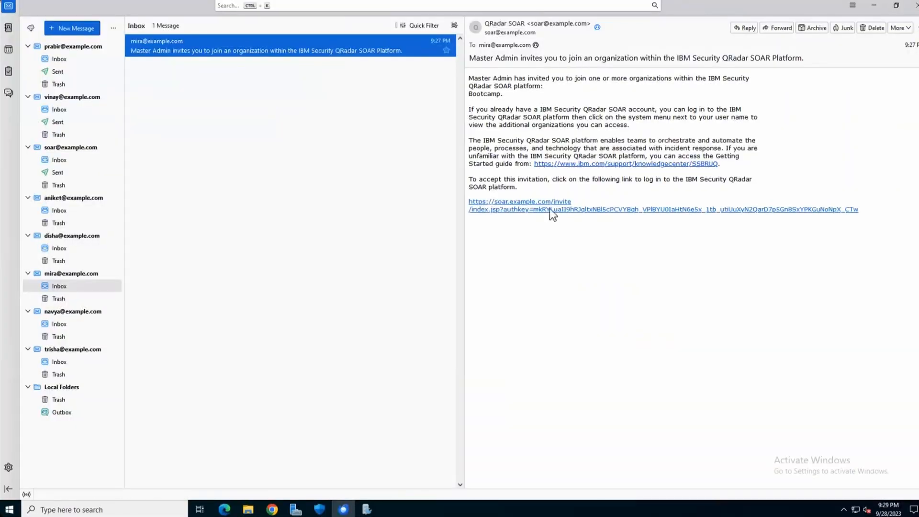
left_click(549, 209)
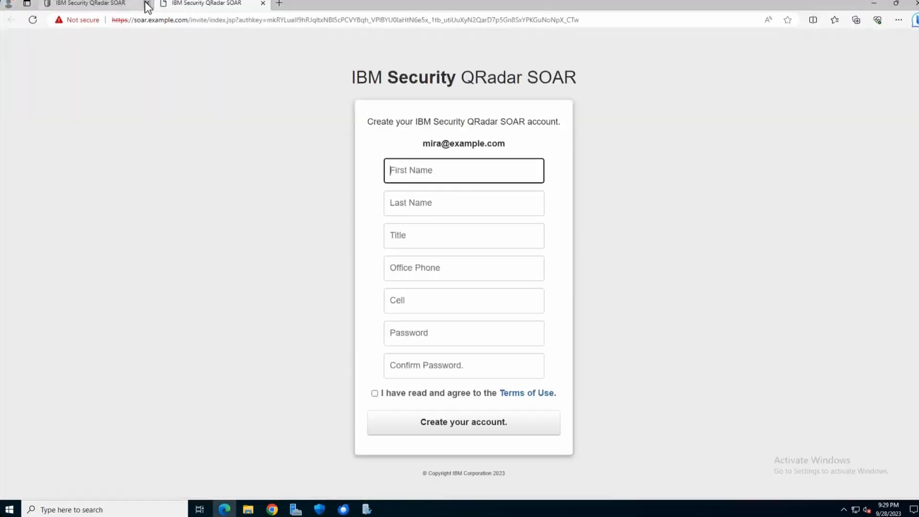
Close the old SOAR tab, accept the Terms of Use and create the invited account
left_click(147, 4)
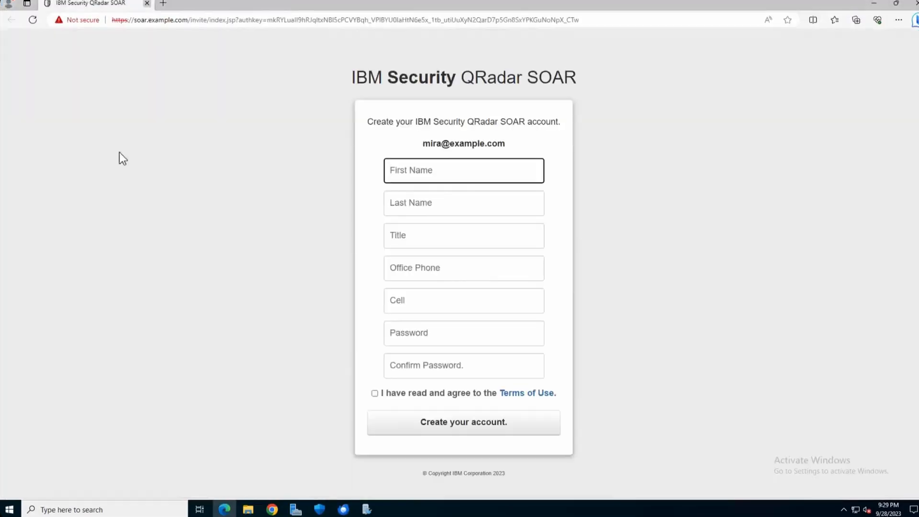
left_click(397, 130)
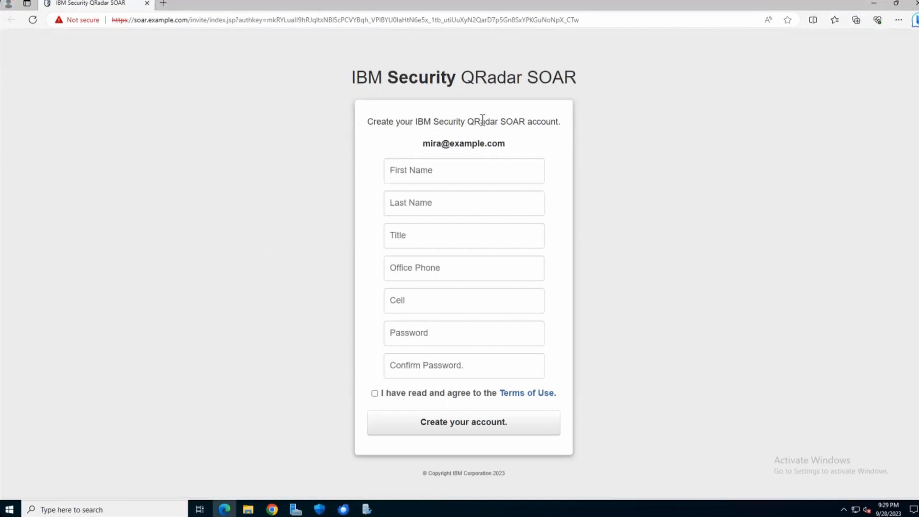
left_click_drag(394, 122, 555, 122)
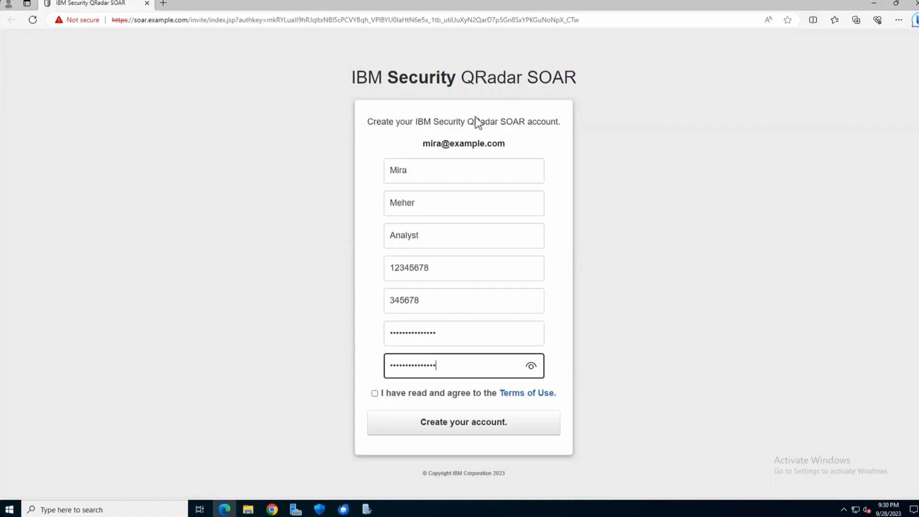
left_click(375, 394)
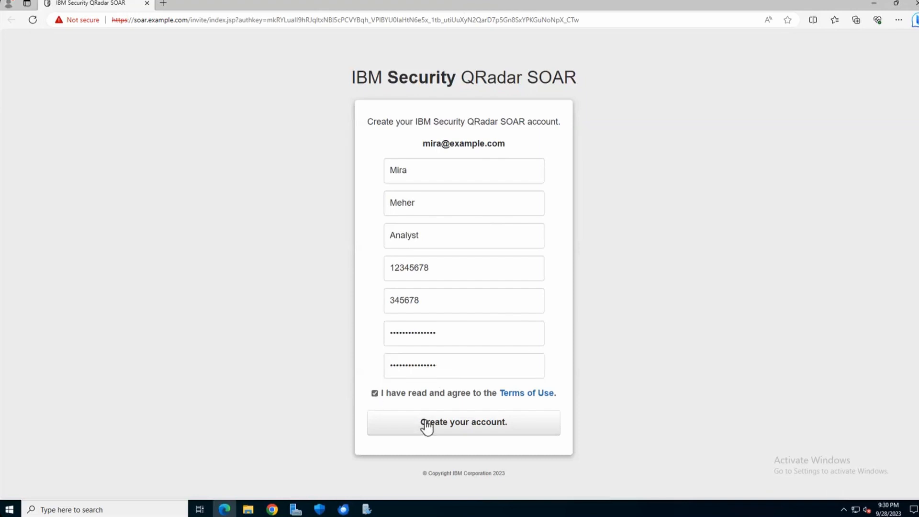
left_click(471, 424)
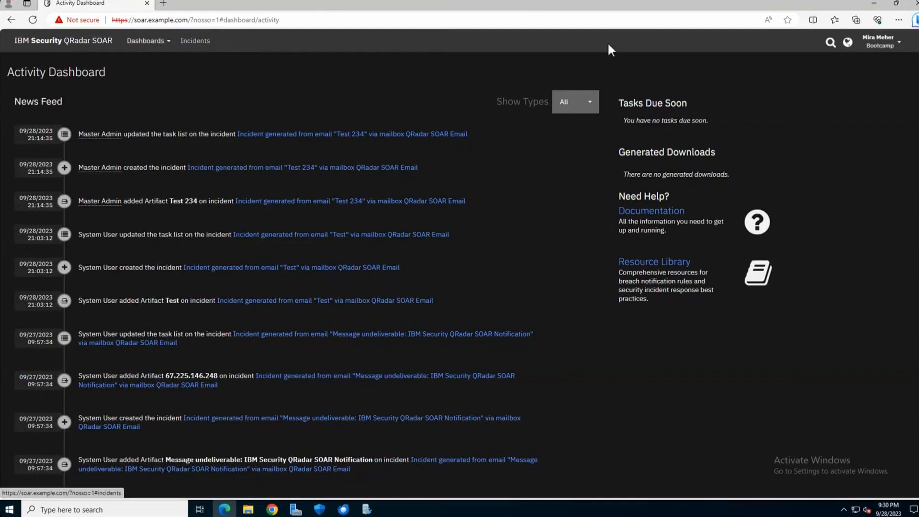
Open and close the account menu before returning to the administrator's session
left_click(879, 45)
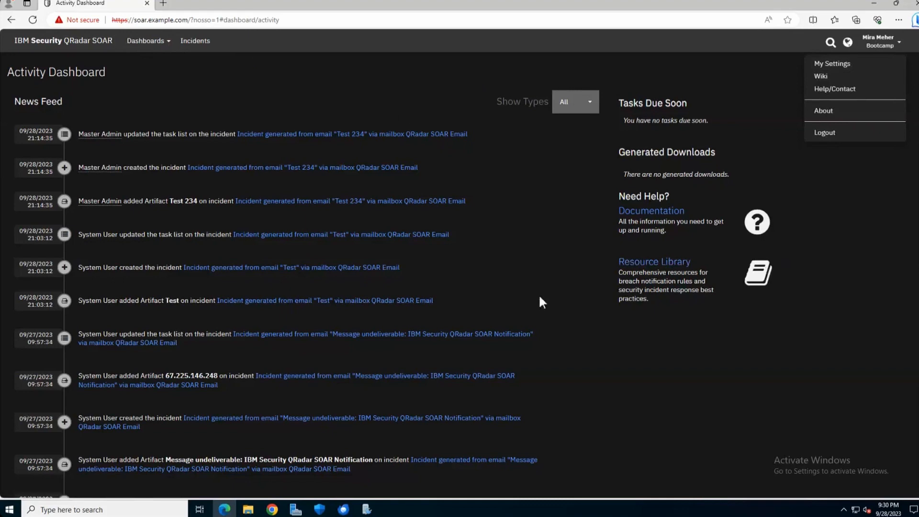
left_click(540, 270)
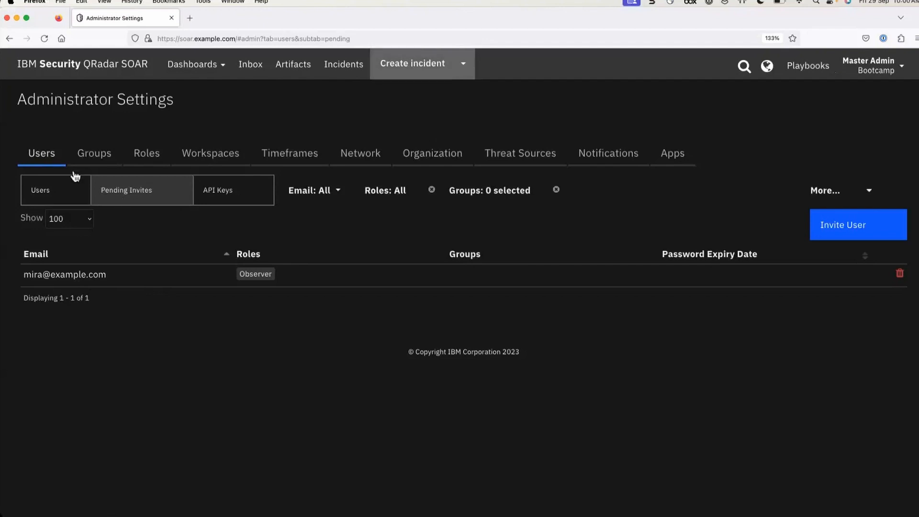
Toggle between the Groups and Users tabs to refresh the user list
left_click(99, 158)
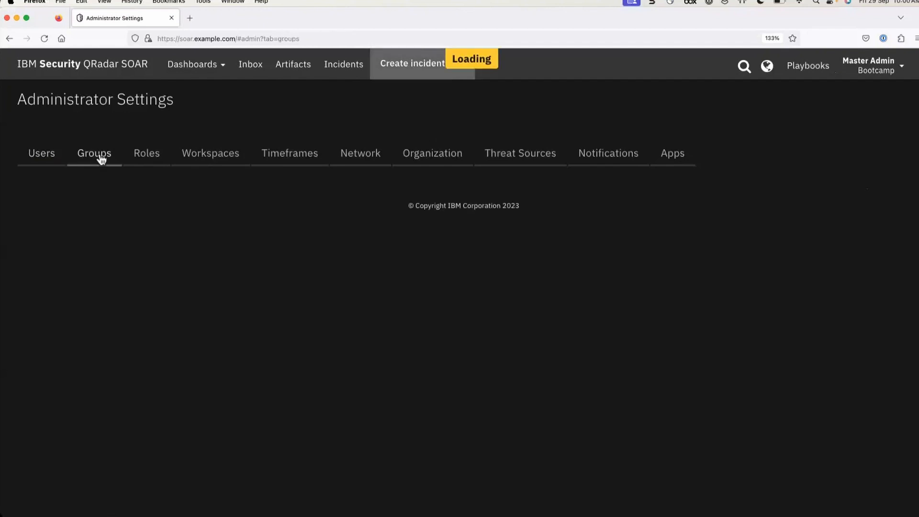
left_click(44, 157)
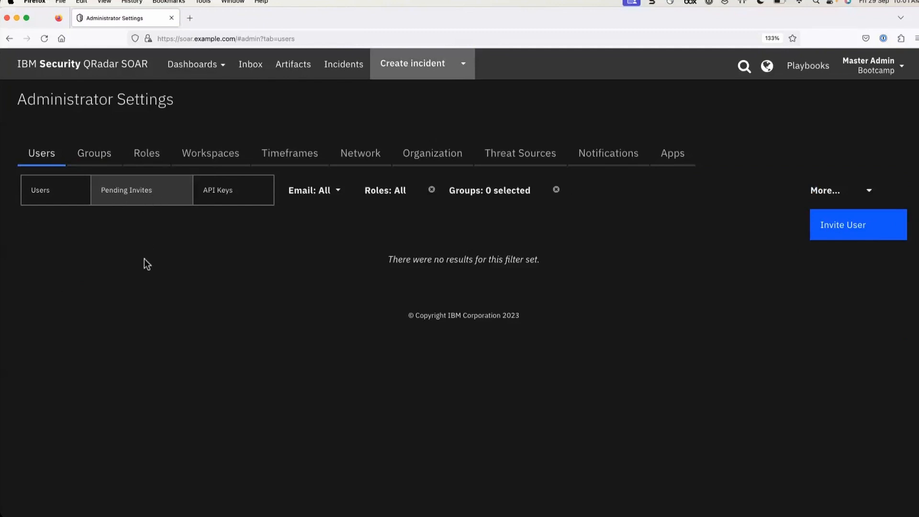
left_click(42, 191)
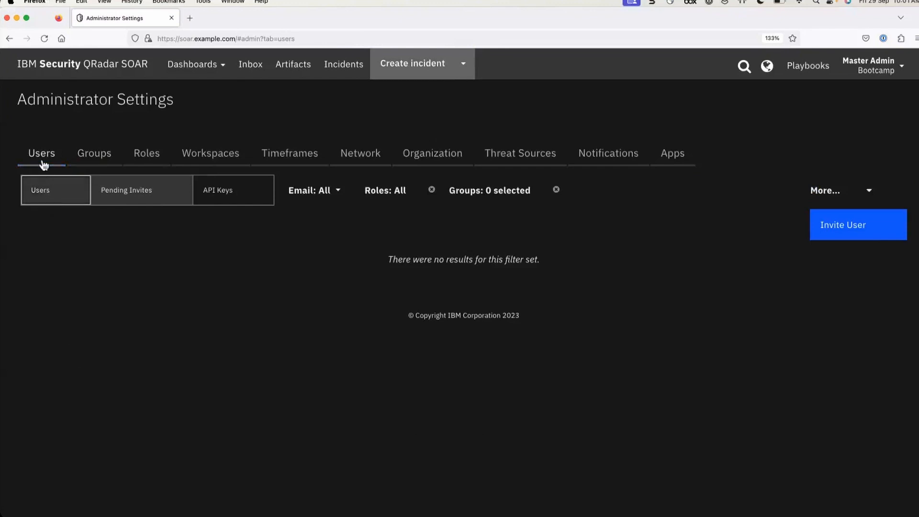
left_click(97, 152)
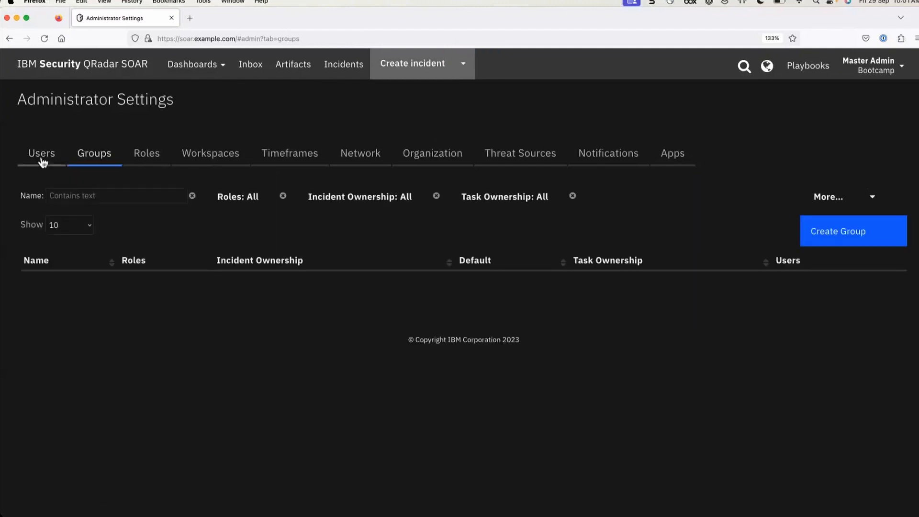
left_click(44, 156)
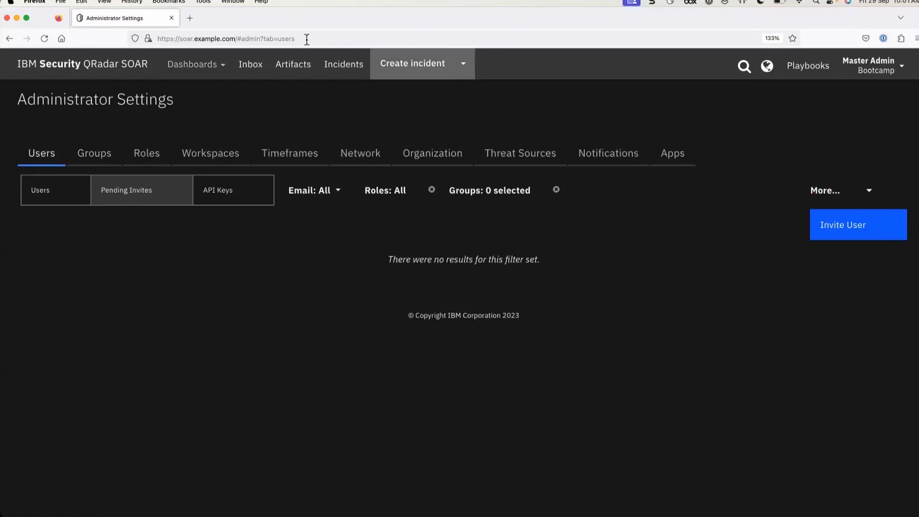
Reload SOAR at its base address and reopen Administrator Settings
left_click_drag(236, 39, 367, 153)
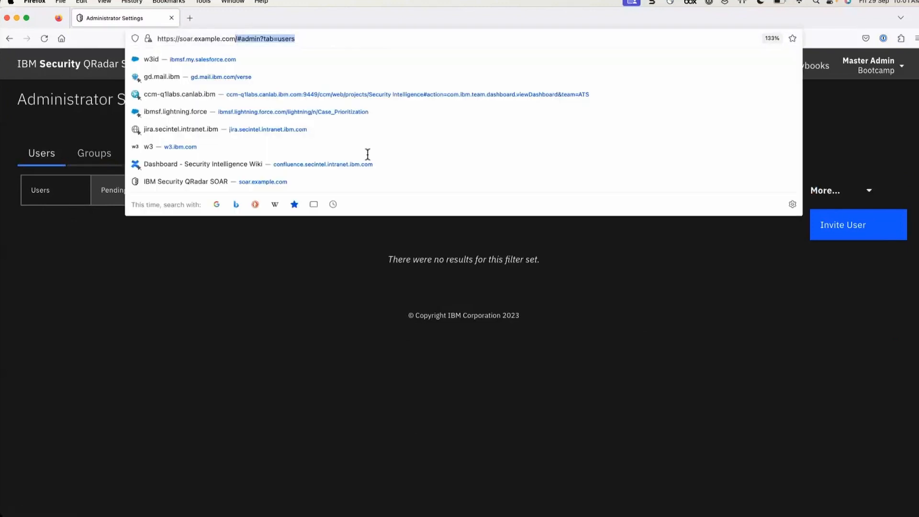
key("BackSpace")
key("Return")
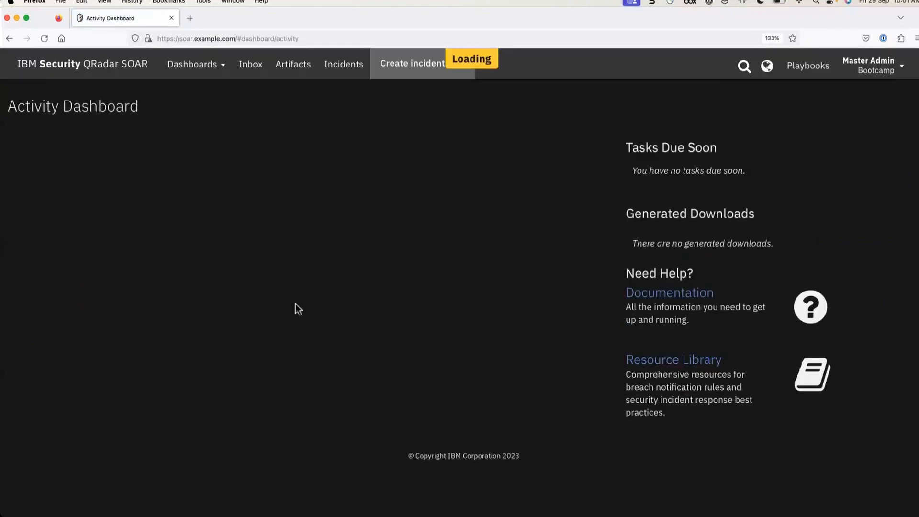
left_click(868, 66)
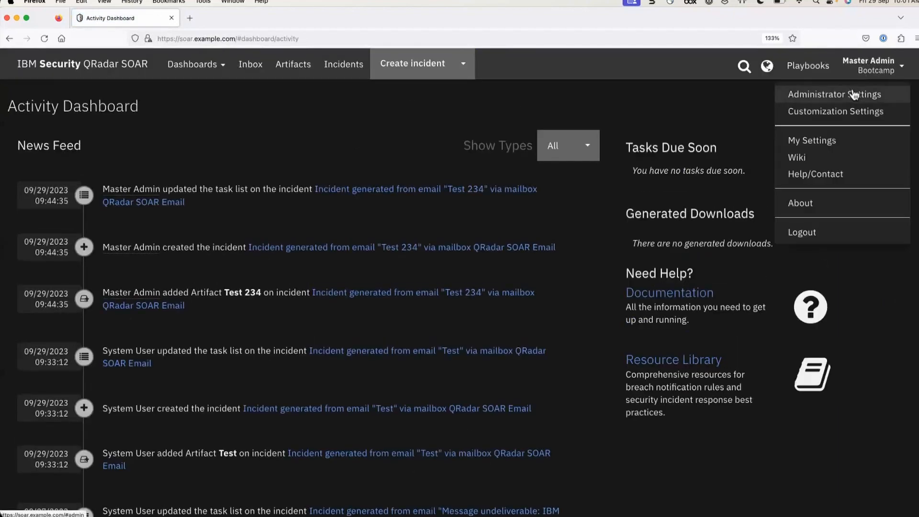
left_click(797, 93)
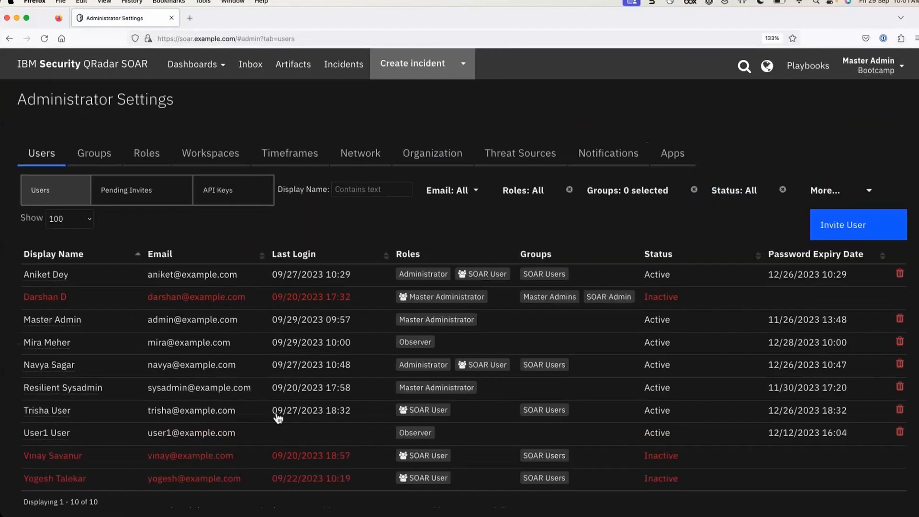
Go to the Inbox from the account menu and confirm no new emails are waiting
scroll(277, 431, "down", 1)
mouse_move(29, 297)
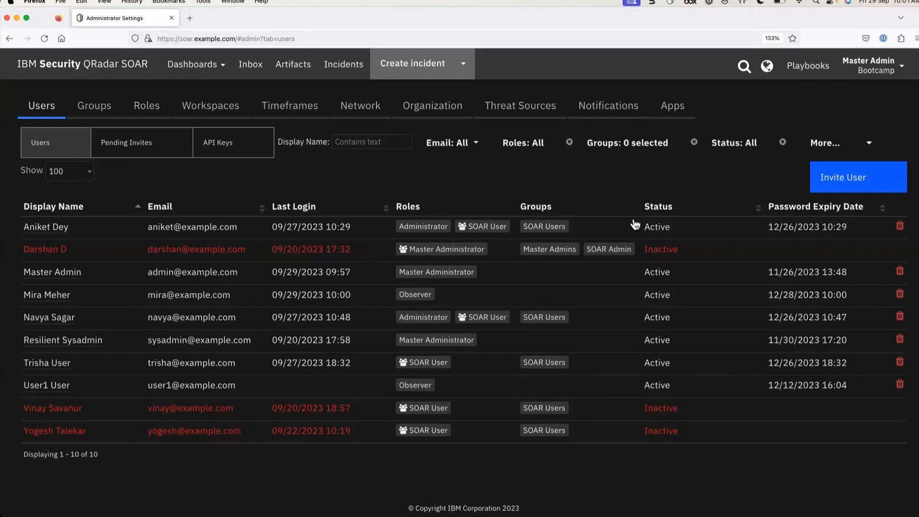
left_click(889, 66)
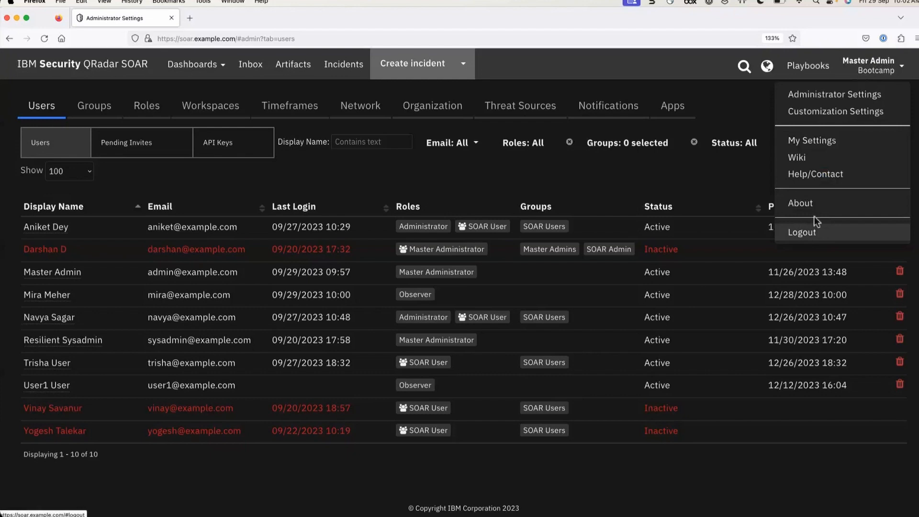
left_click(250, 67)
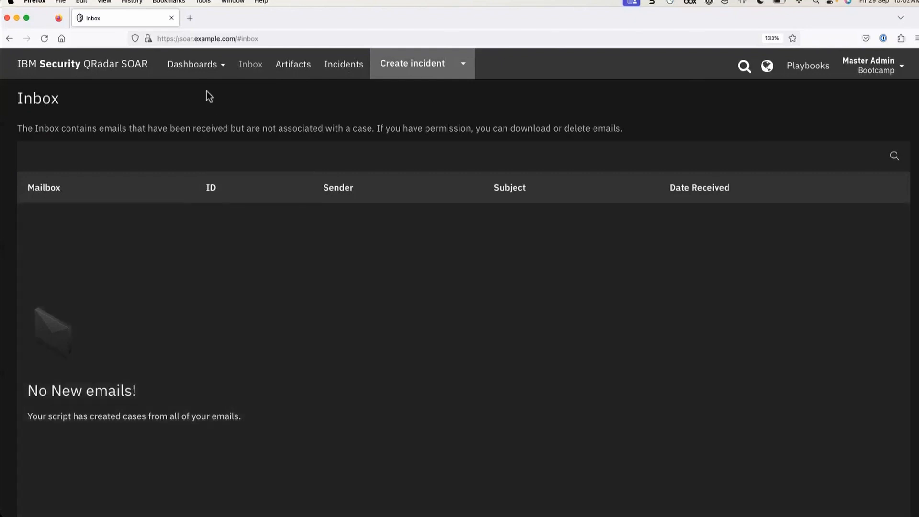
Go to Administrator Settings > Organization > Inbound Email Connections
mouse_move(876, 70)
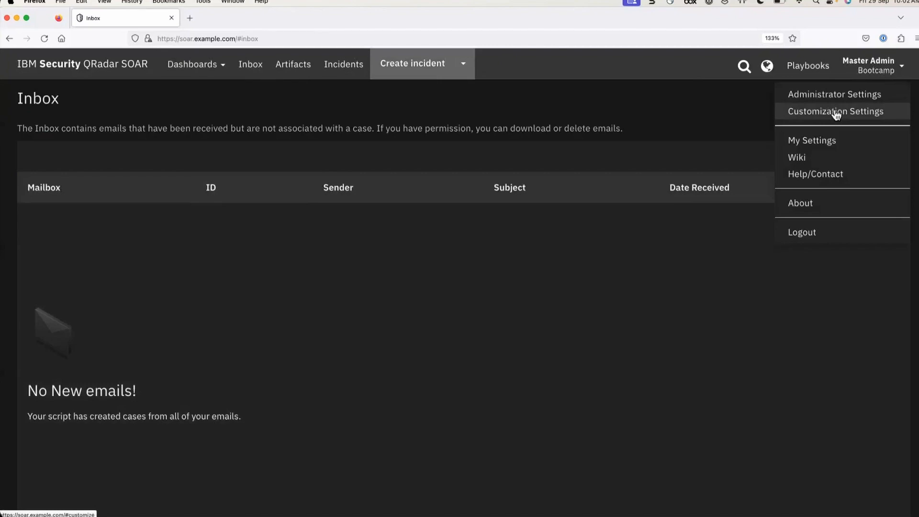
left_click(836, 113)
mouse_move(876, 67)
left_click(823, 95)
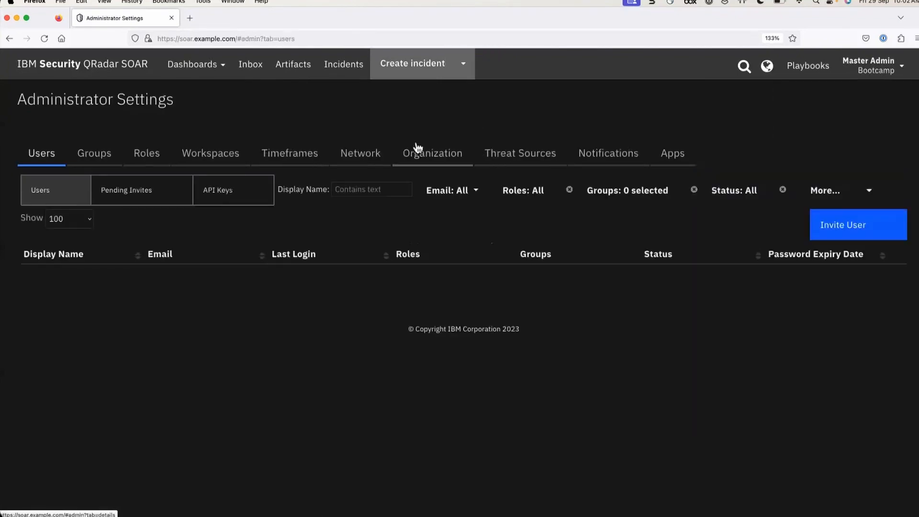
left_click(416, 149)
left_click(78, 226)
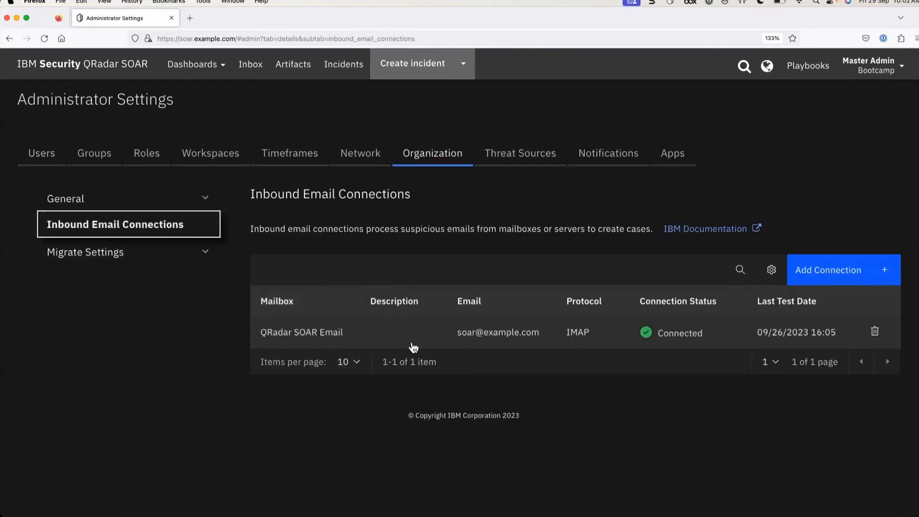
Start a new email connection, look over the form, and cancel it
left_click(828, 271)
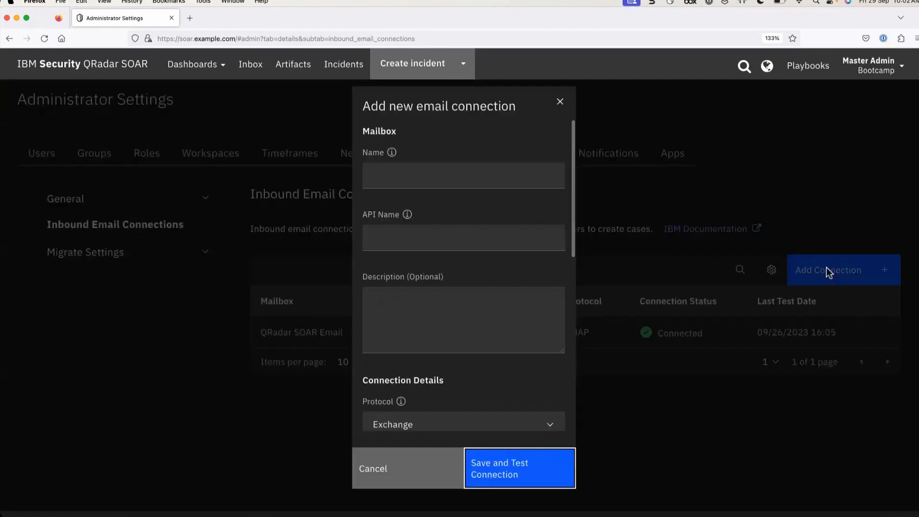
left_click_drag(363, 108, 521, 110)
scroll(442, 220, "down", 10)
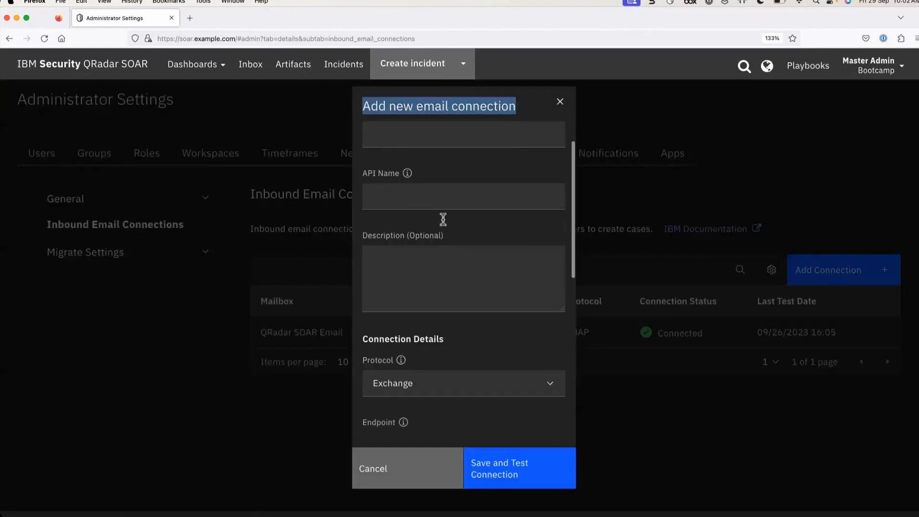
left_click(389, 468)
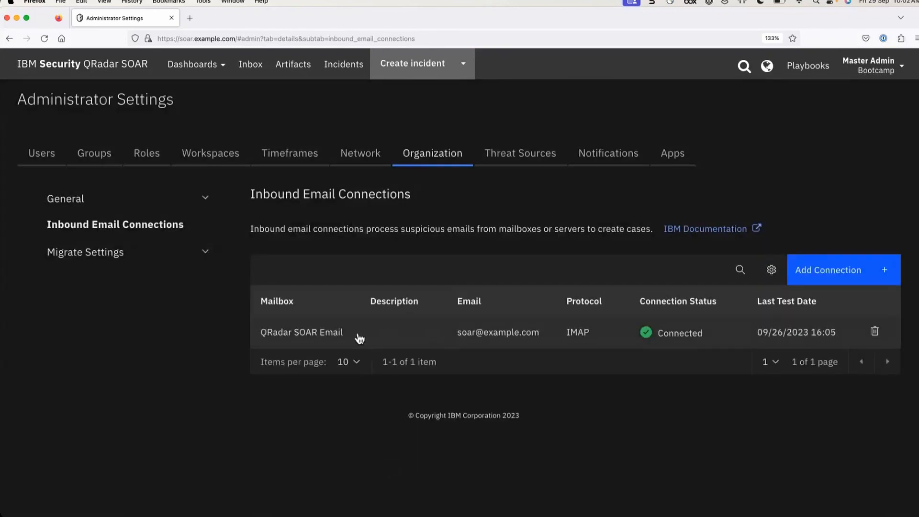
Review the QRadar SOAR Email connection's settings and close the editor without saving
left_click(359, 338)
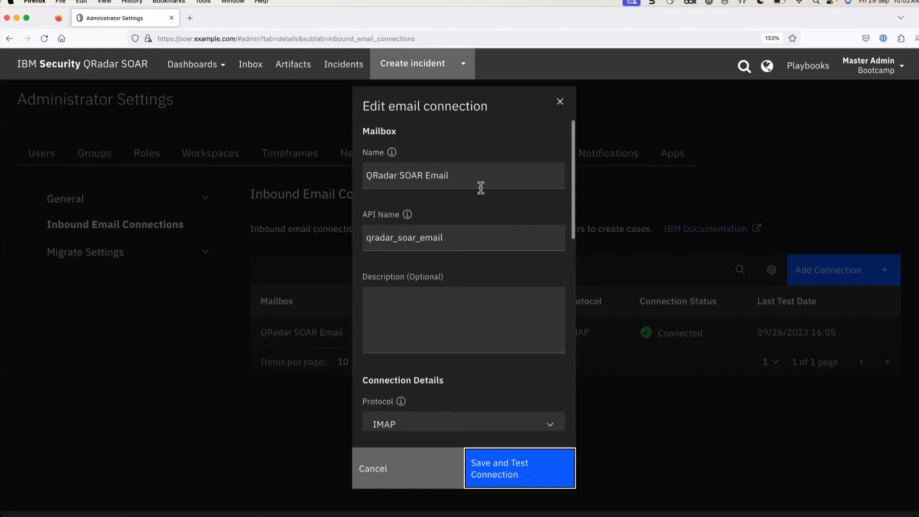
left_click_drag(465, 177, 365, 175)
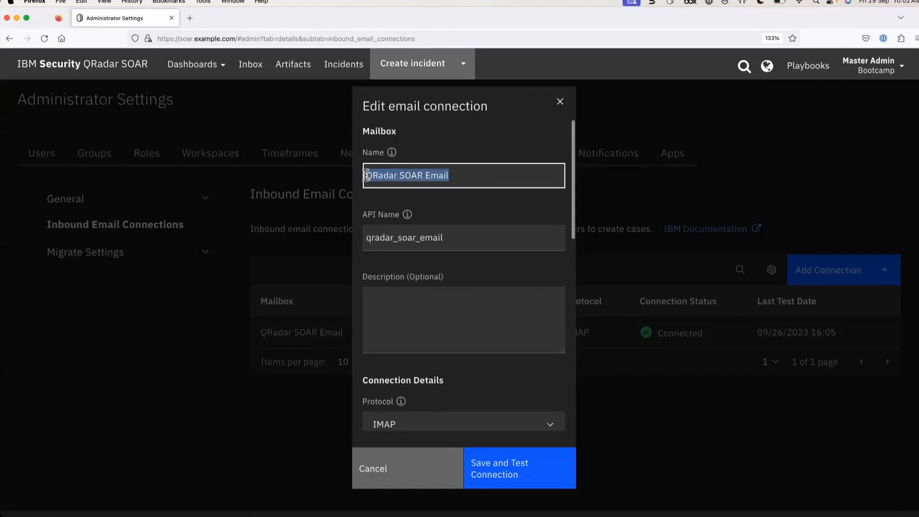
scroll(464, 238, "down", 1)
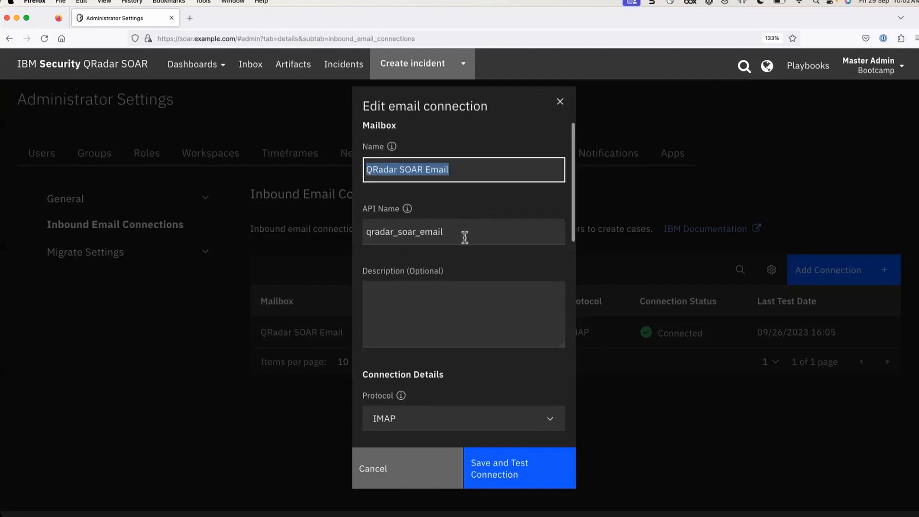
scroll(464, 237, "down", 3)
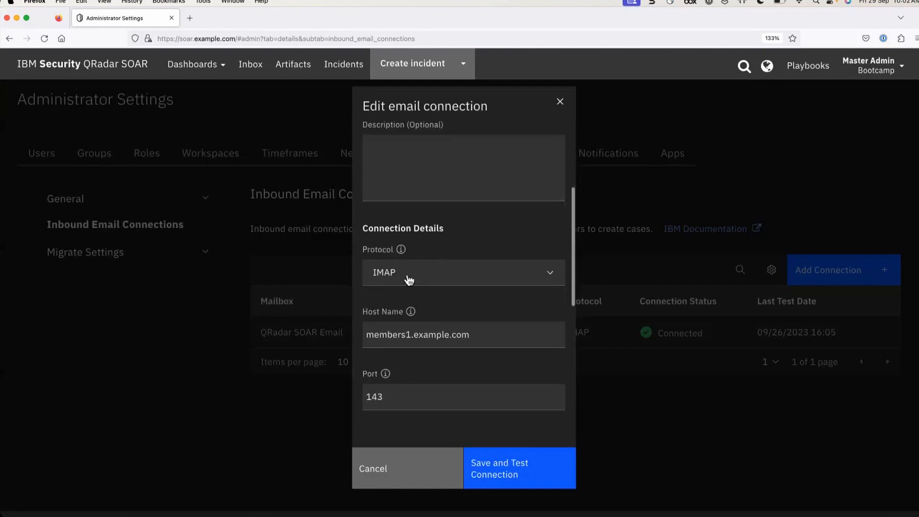
scroll(408, 280, "down", 2)
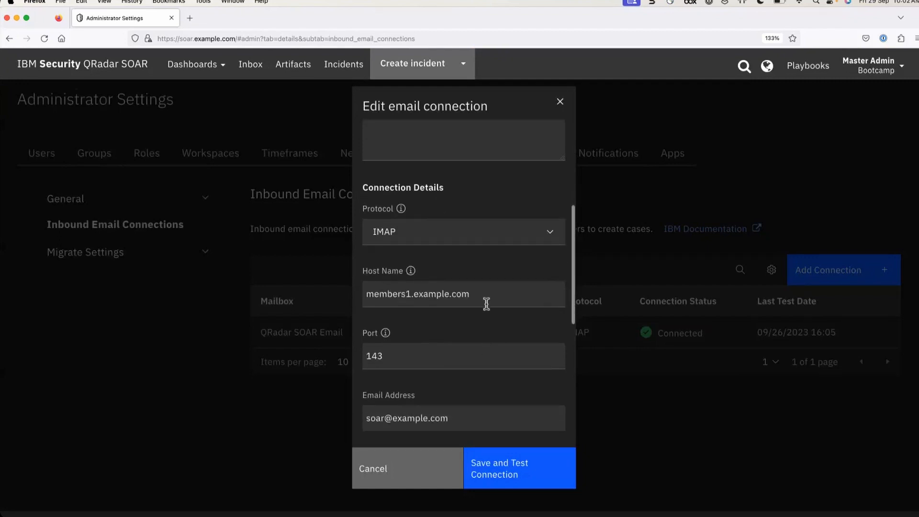
scroll(409, 359, "down", 2)
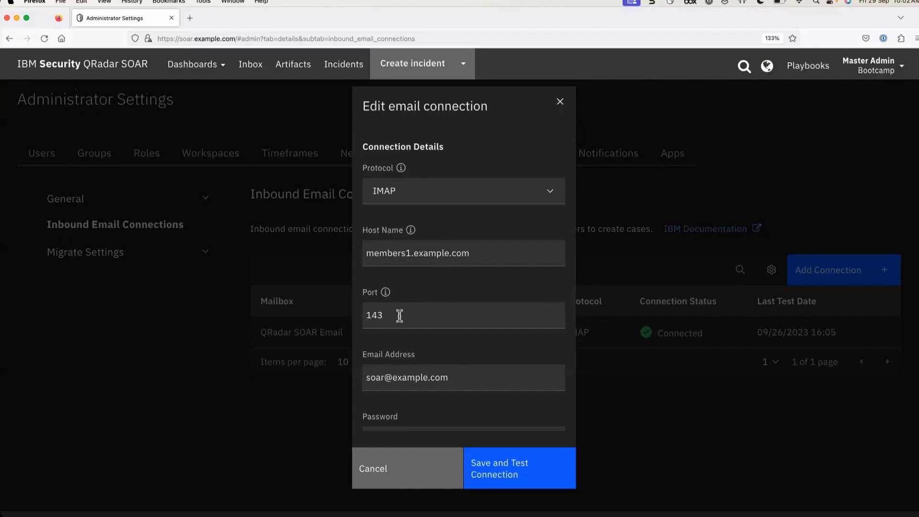
scroll(399, 316, "down", 2)
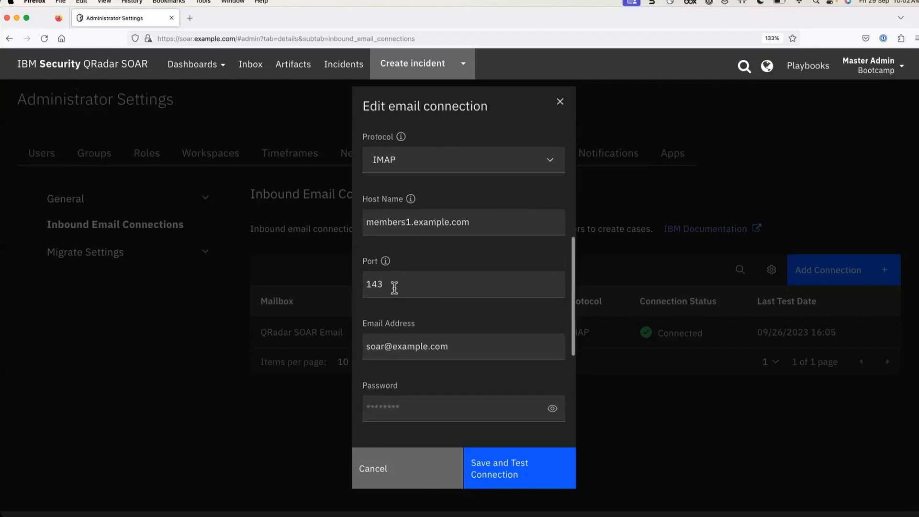
scroll(436, 315, "down", 3)
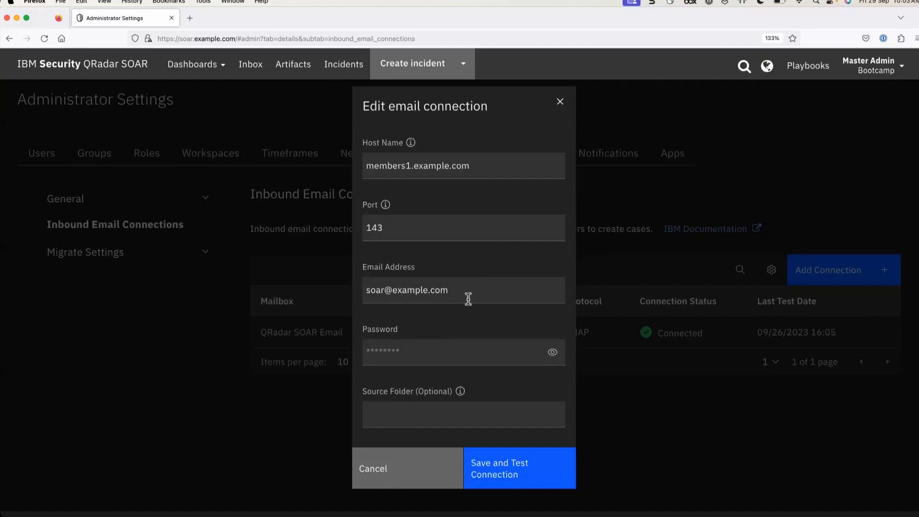
scroll(457, 359, "down", 3)
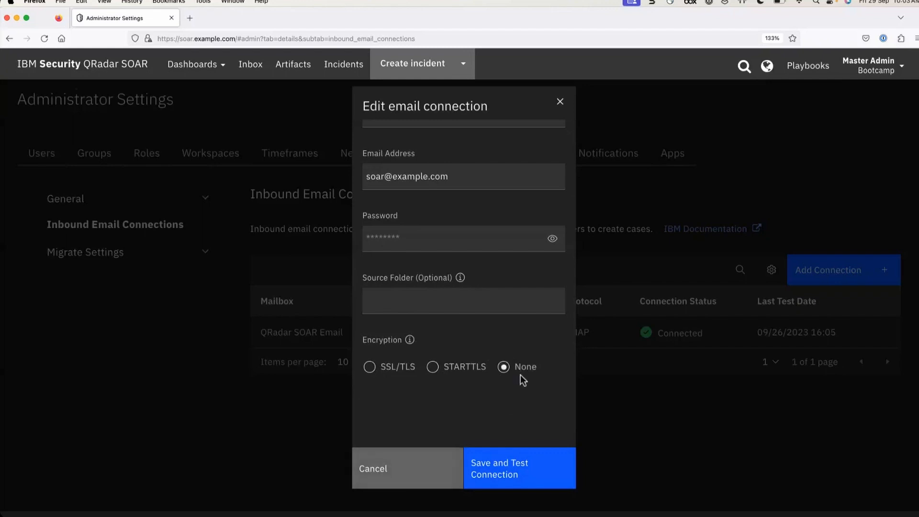
left_click(411, 473)
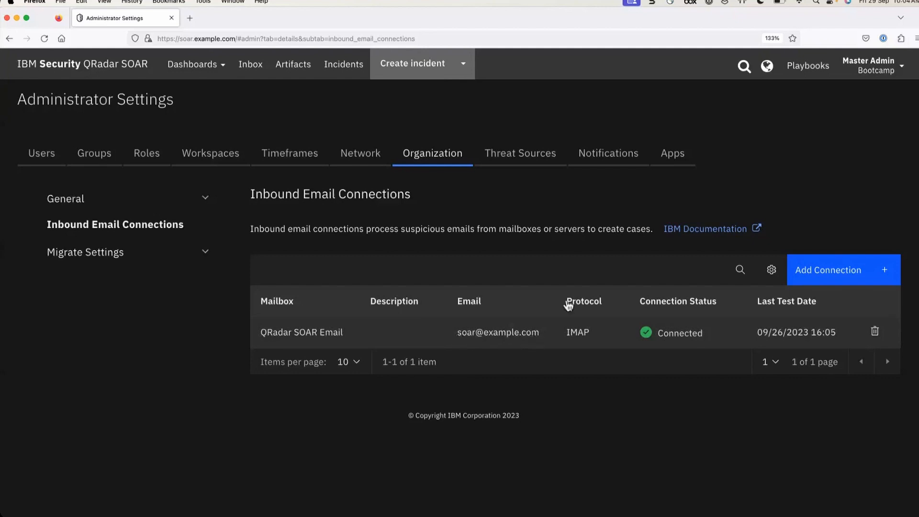
Return to the Activity Dashboard, then reopen Administrator Settings > Organization > Inbound Email Connections
left_click(885, 71)
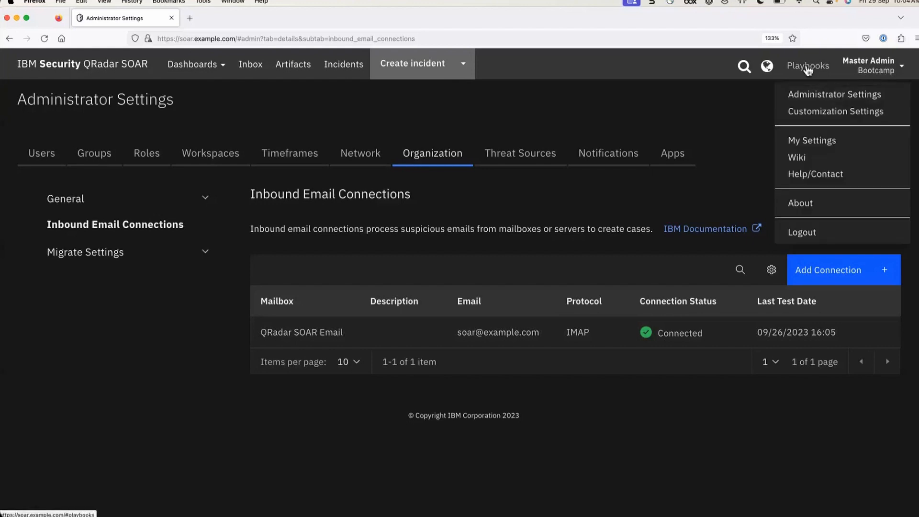
left_click(103, 69)
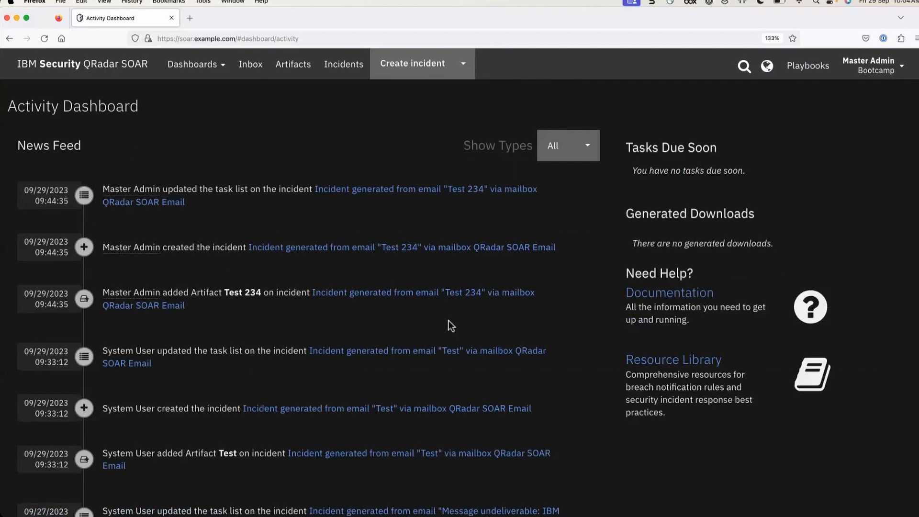
left_click(879, 76)
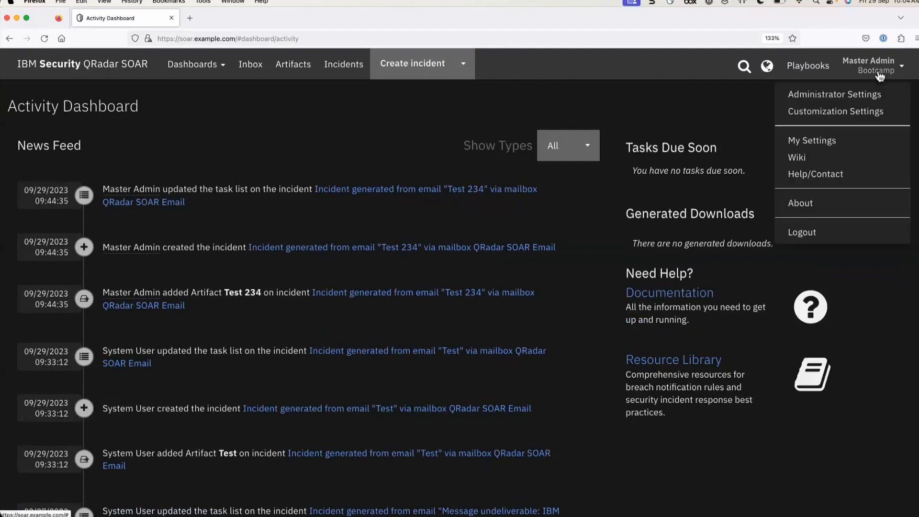
left_click(855, 95)
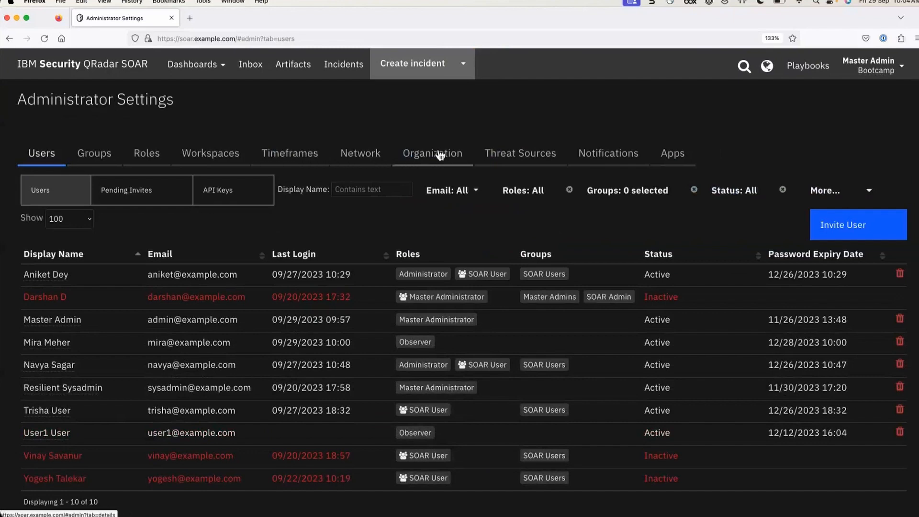
left_click(424, 153)
left_click(101, 225)
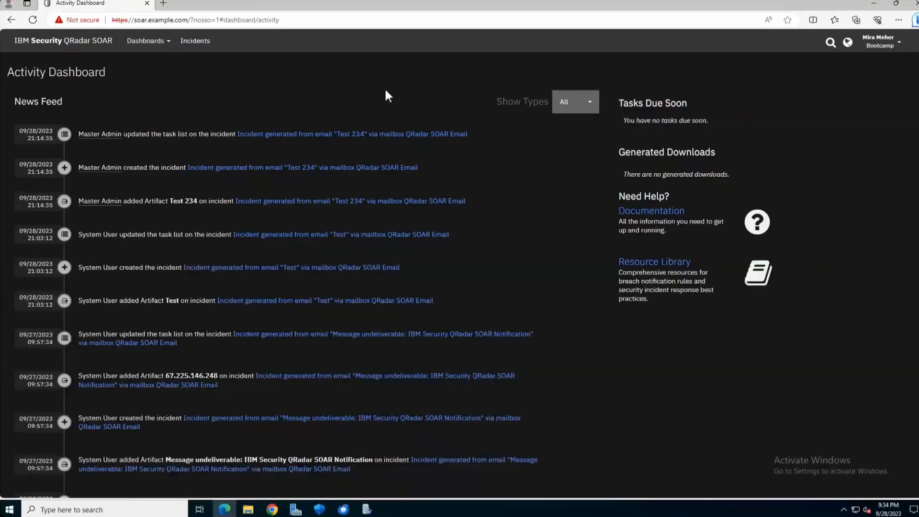
In Thunderbird, start a new message addressed to the SOAR mailbox
left_click(873, 3)
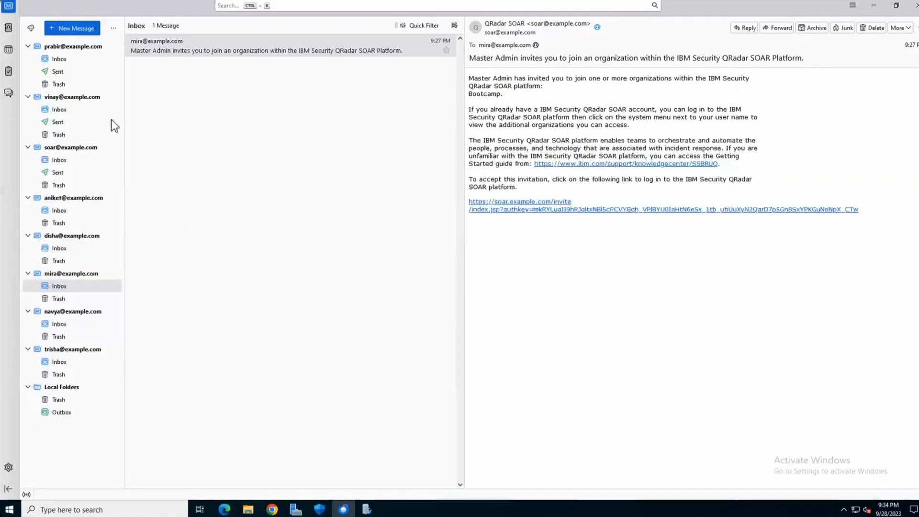
left_click(55, 58)
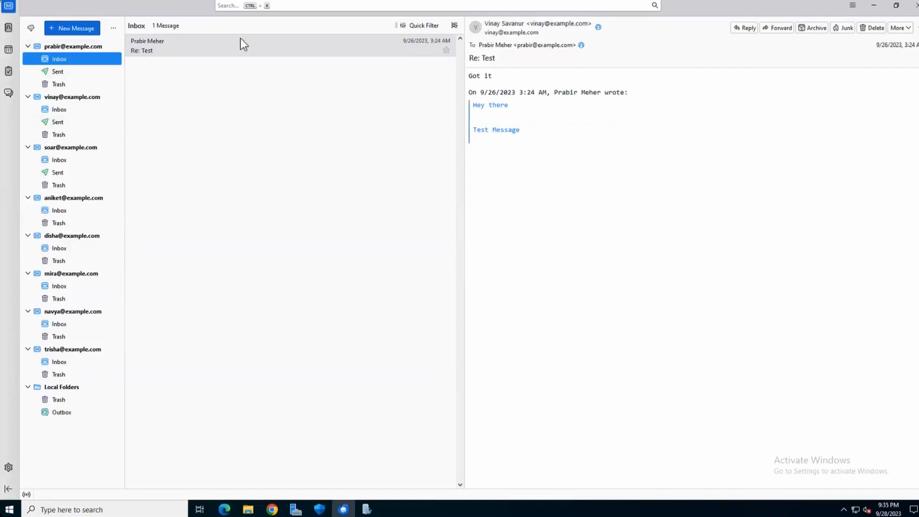
left_click(76, 27)
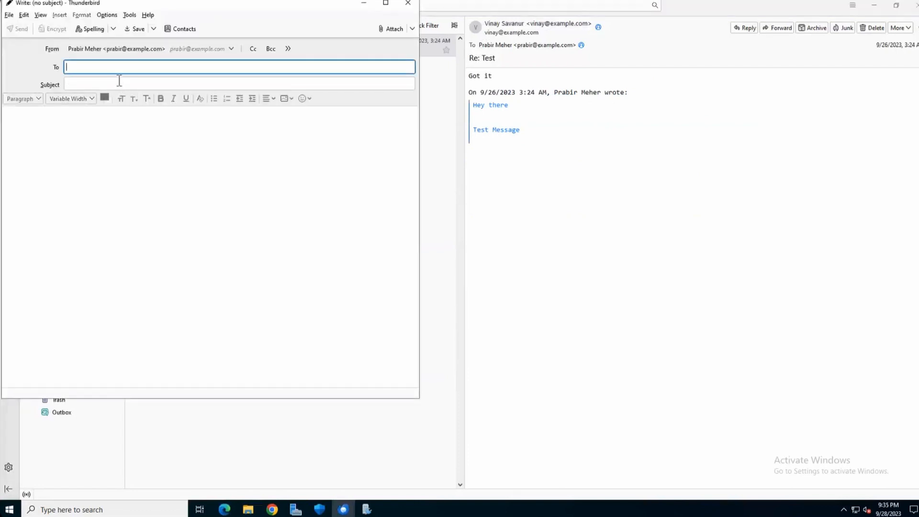
type("soar@example.com")
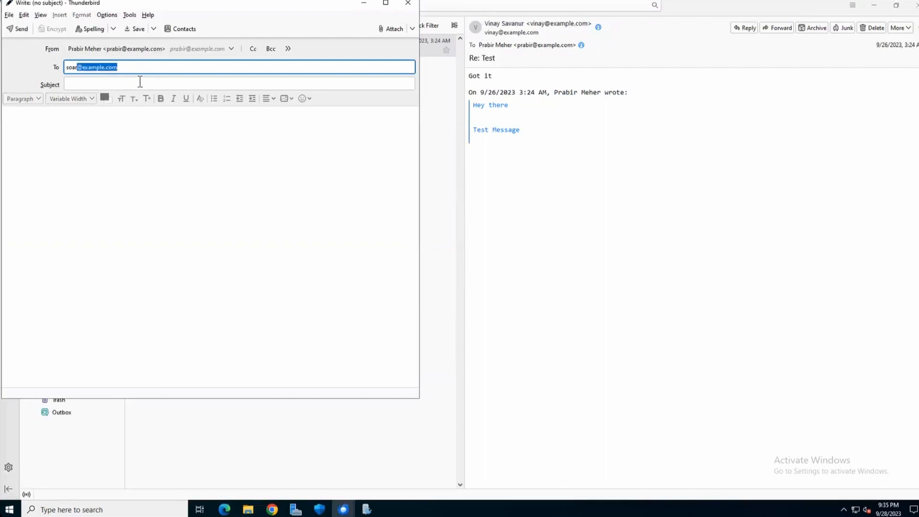
left_click(140, 82)
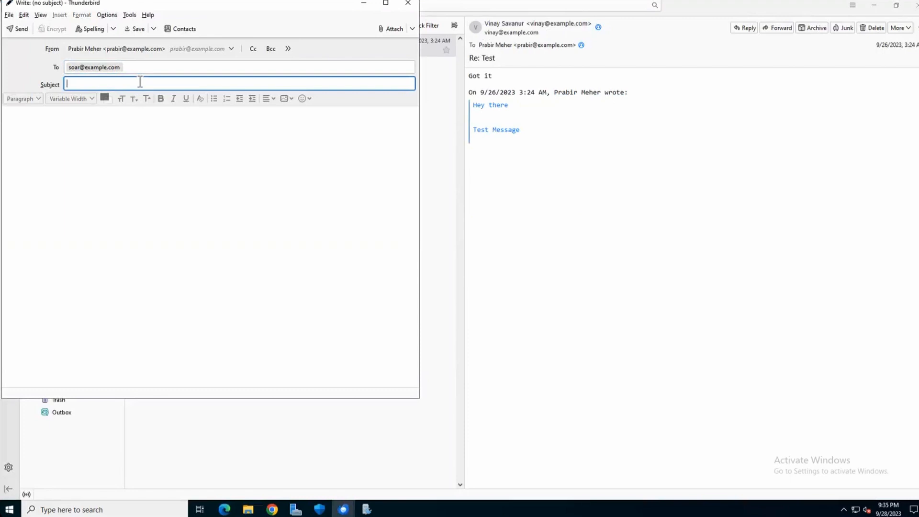
type("Phishing Attack Test")
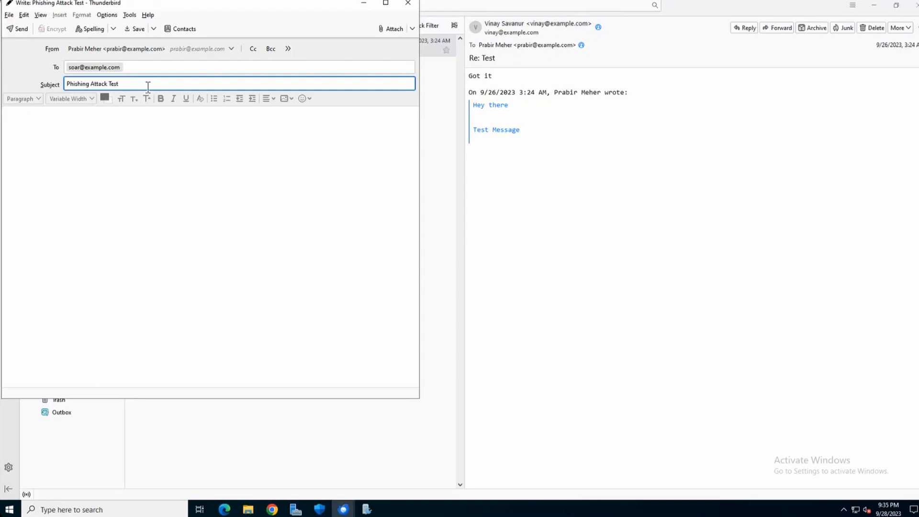
type(" Email")
left_click(55, 163)
type("Hello Team,")
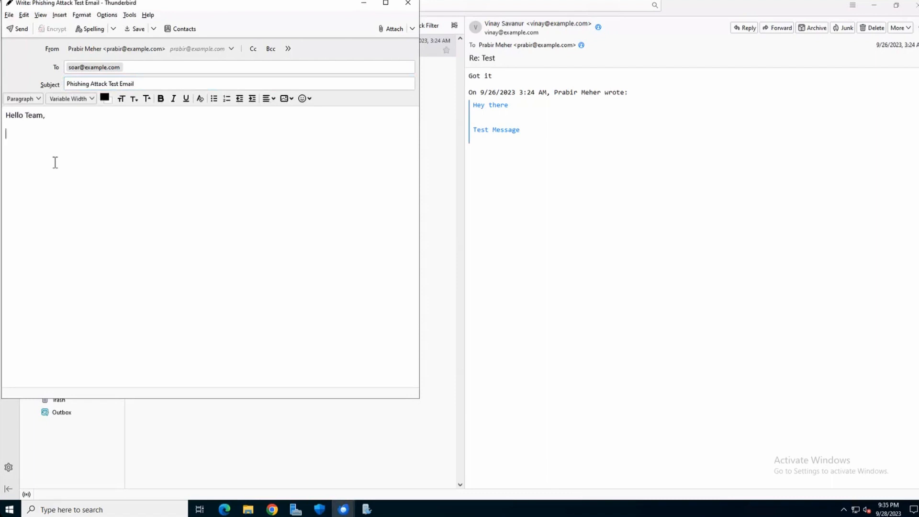
type("Seems like a phishing attack fro")
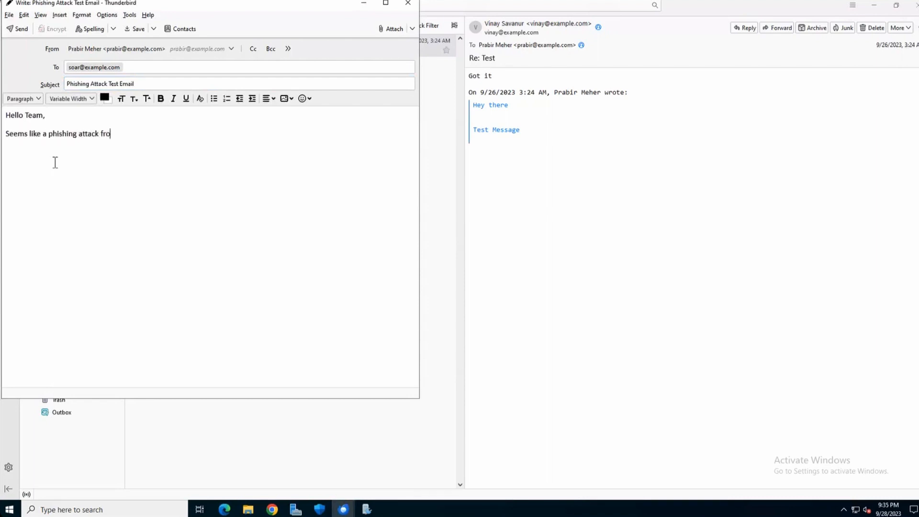
type("m an URL https://phishme")
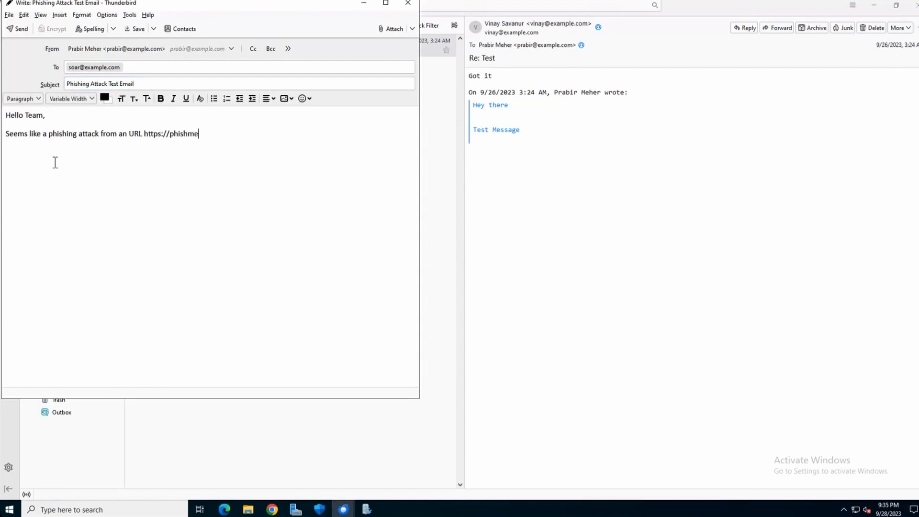
type(".com")
key("Return")
type("ip address: 192.168.40.40")
key("ctrl+Return")
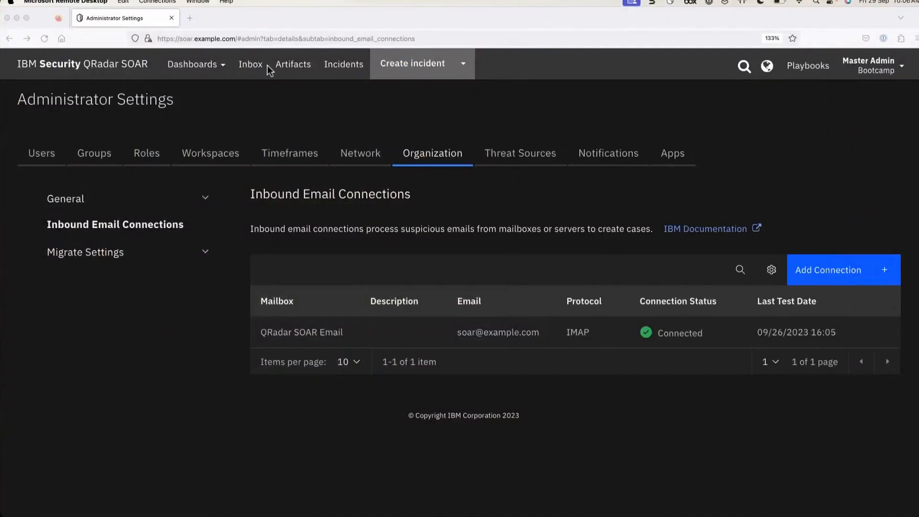
Check the Inbox for the received test email, then view the list of 14 open incidents
left_click(251, 67)
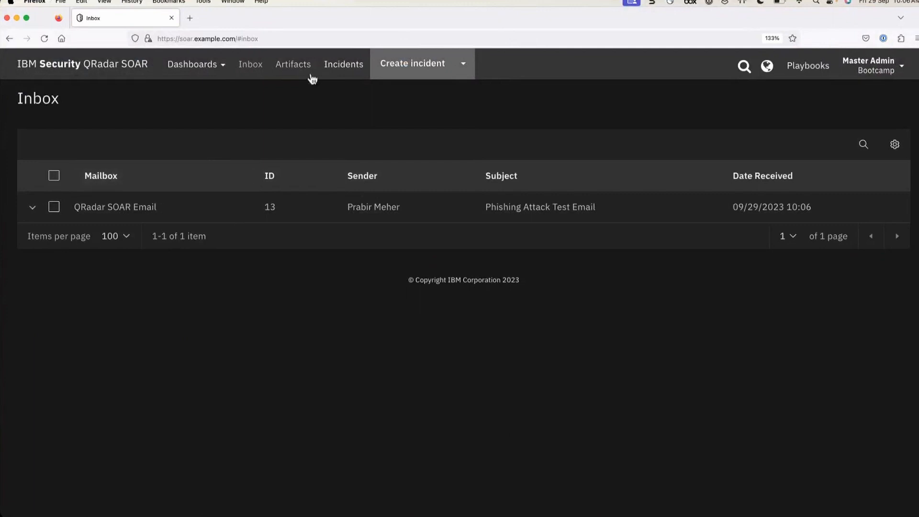
left_click(337, 65)
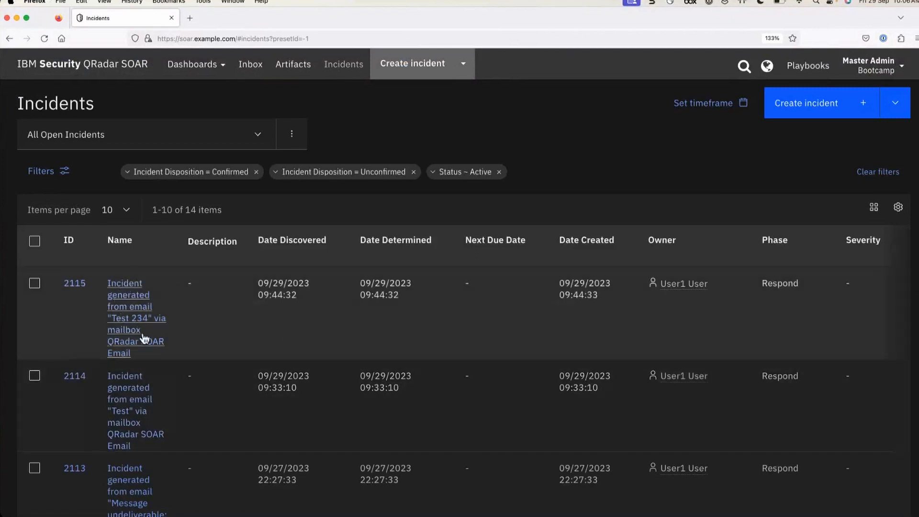
left_click(250, 65)
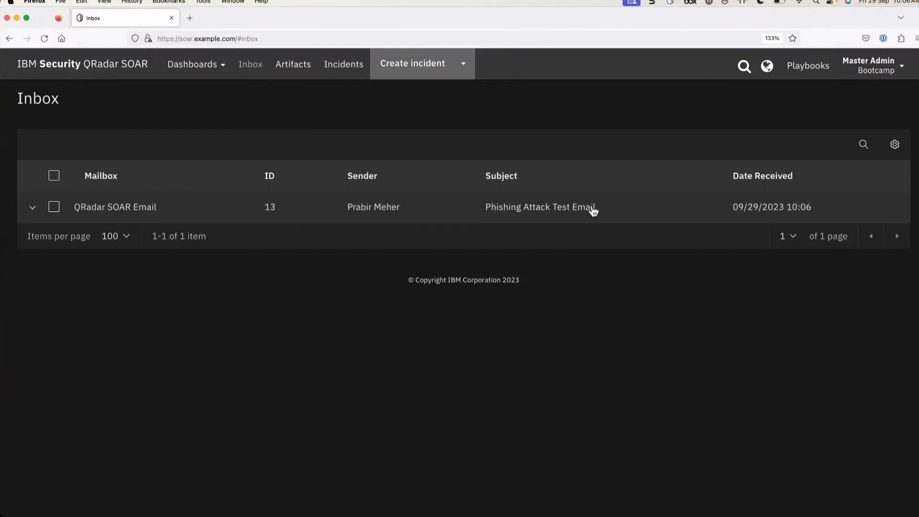
left_click(345, 68)
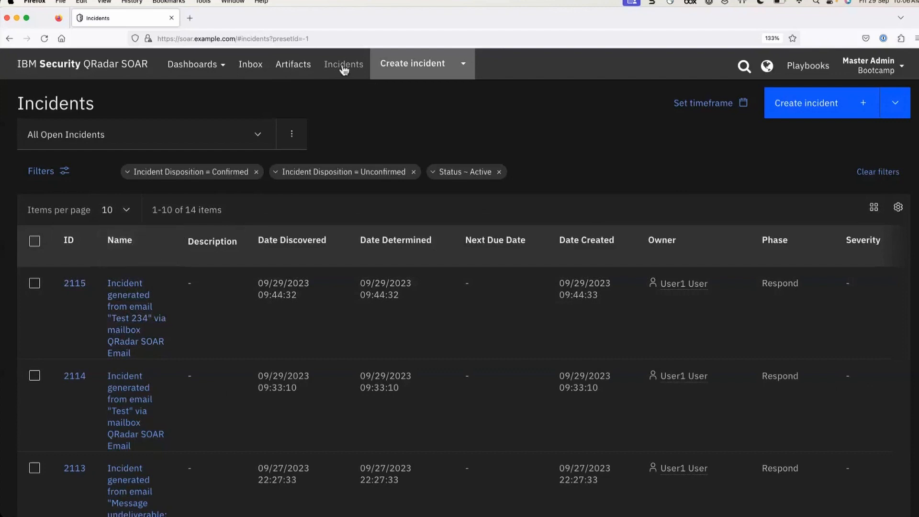
Return to the email Inbox and scroll back to its top
left_click(255, 68)
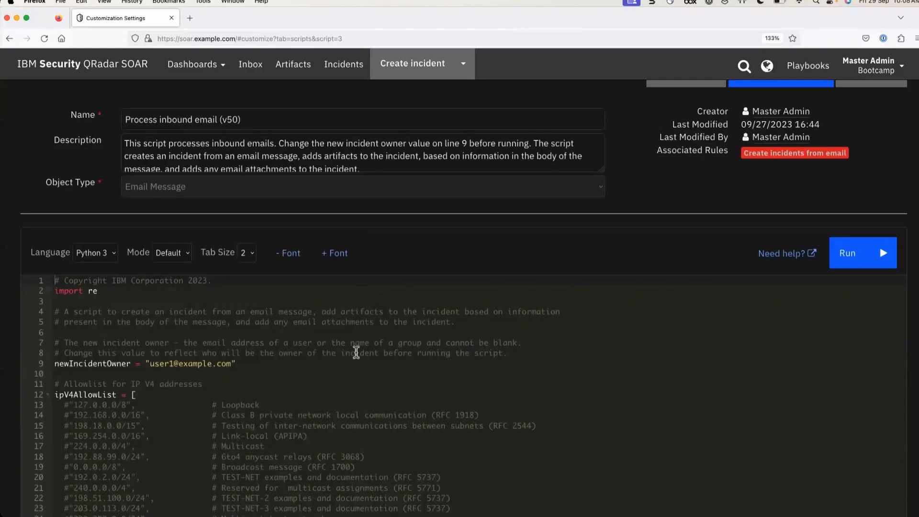
scroll(358, 167, "up", 3)
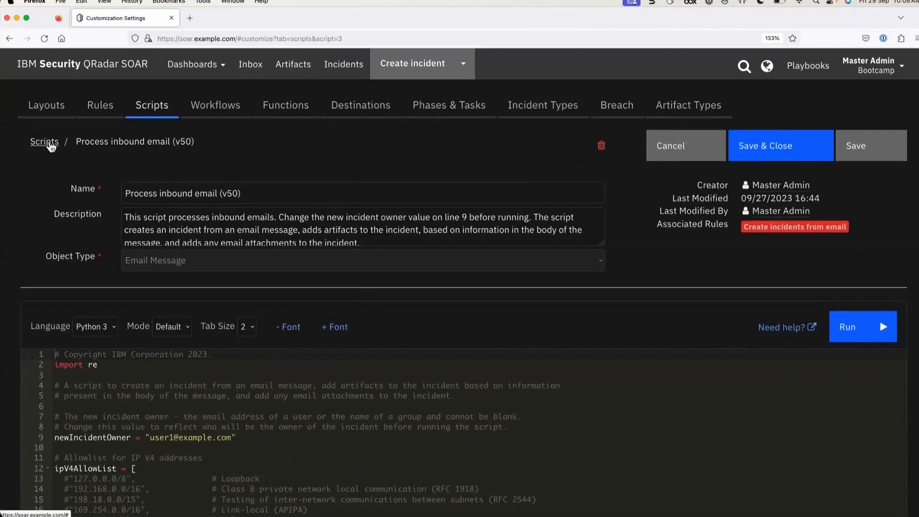
Open Customization Settings > Scripts, review the sample v49 script, and return to the Scripts list
left_click(867, 67)
left_click(814, 111)
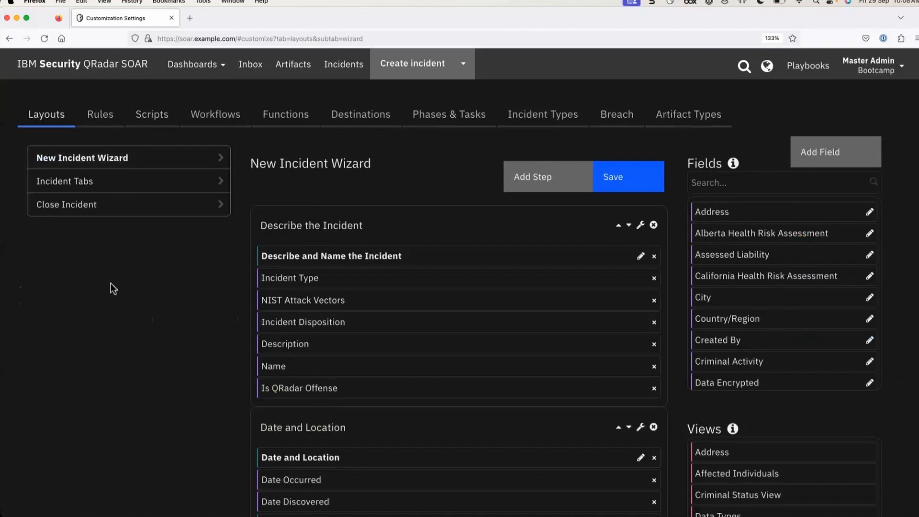
left_click(153, 115)
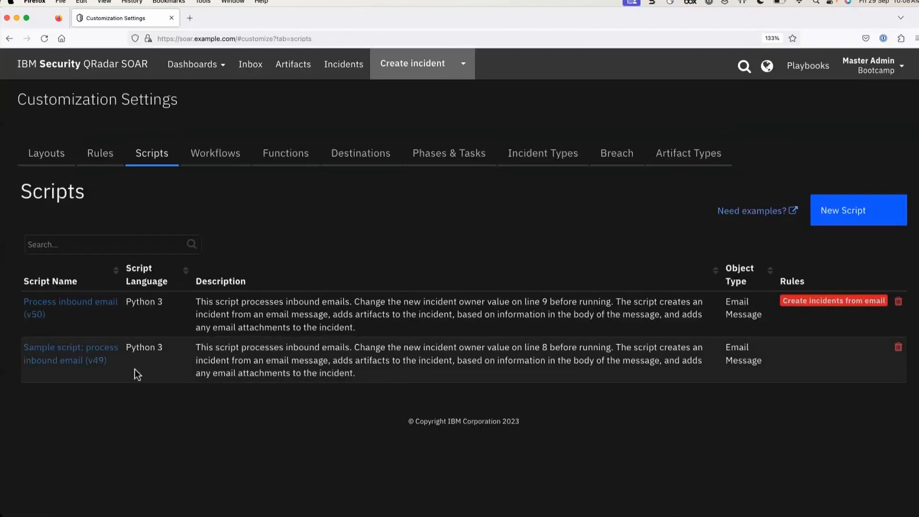
left_click(75, 365)
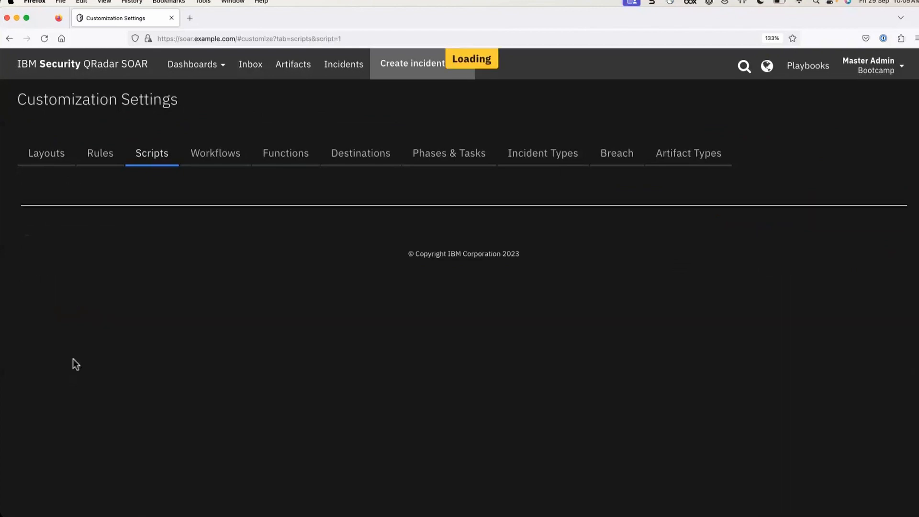
scroll(307, 393, "down", 3)
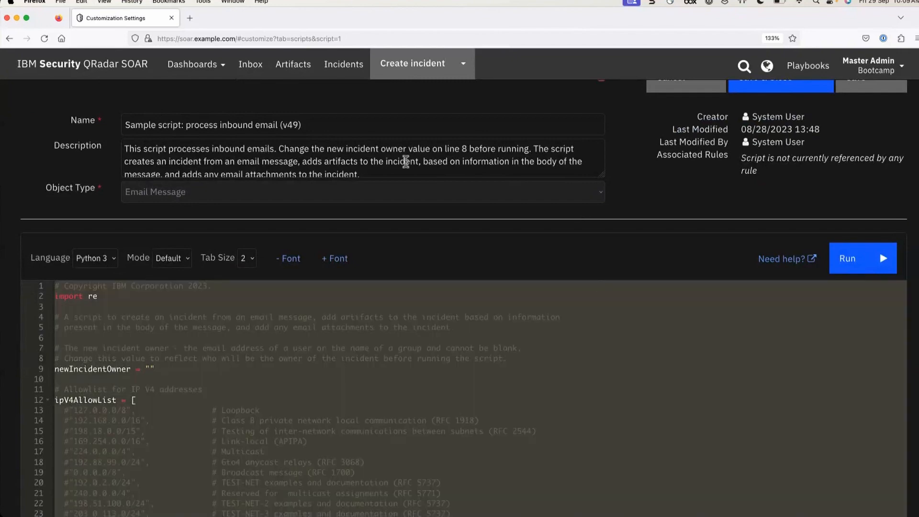
scroll(405, 161, "up", 3)
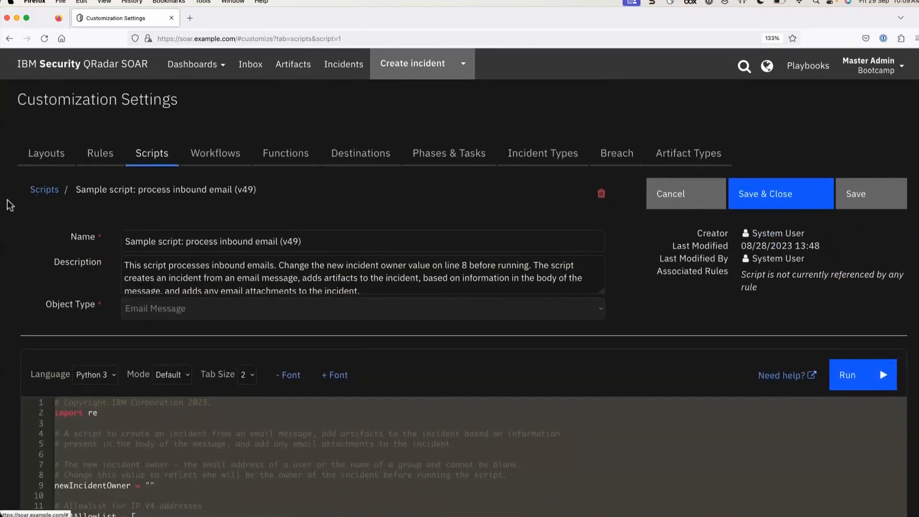
left_click(37, 194)
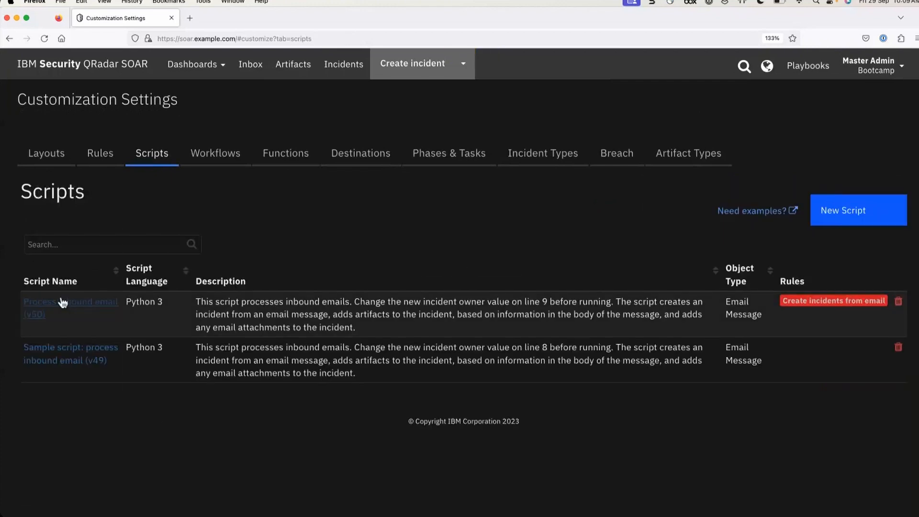
Open the Process inbound email (v50) script and locate newIncidentOwner on line 9
left_click(62, 306)
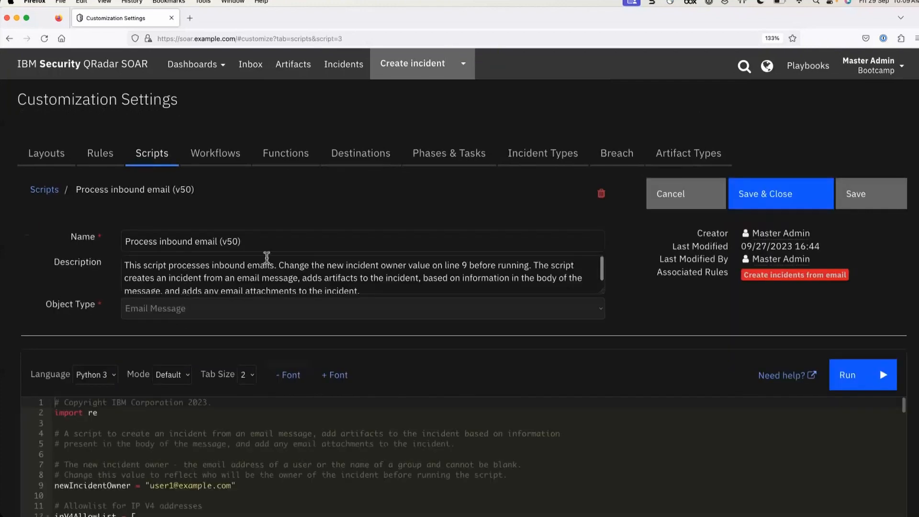
left_click_drag(270, 243, 85, 238)
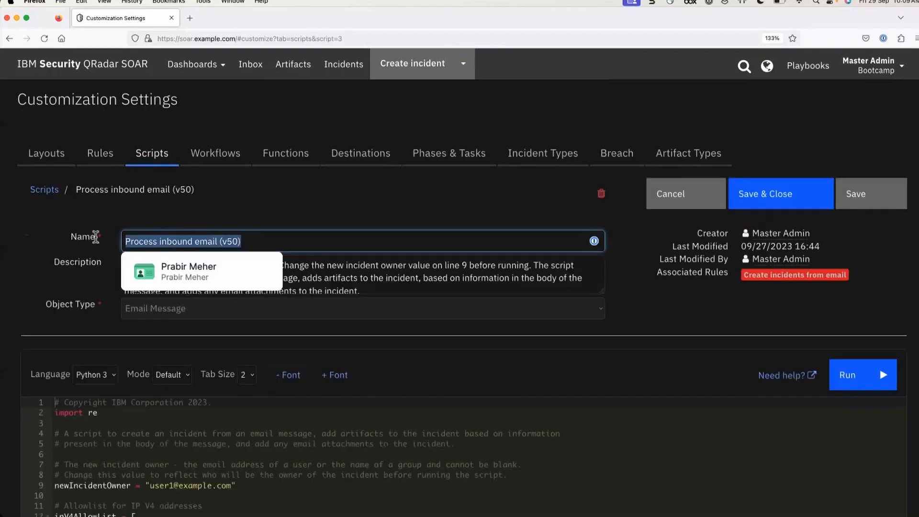
left_click(296, 196)
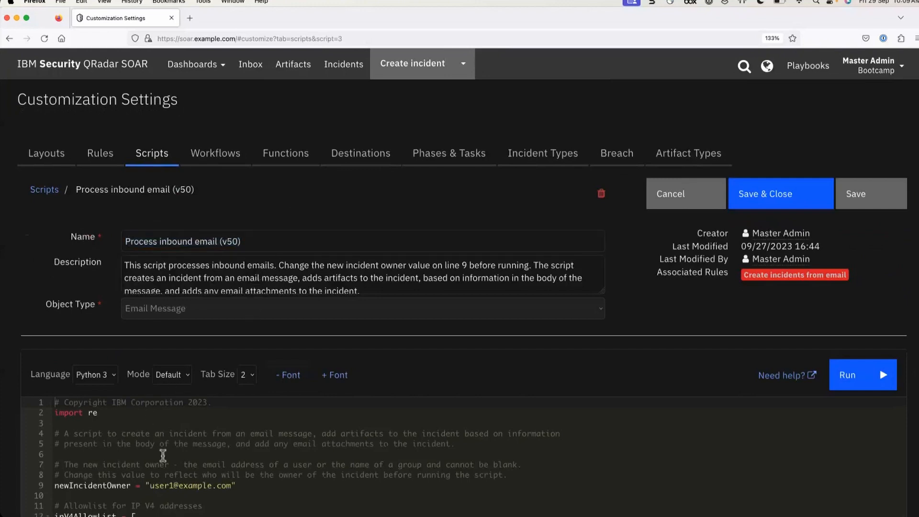
scroll(163, 455, "down", 1)
scroll(492, 318, "down", 3)
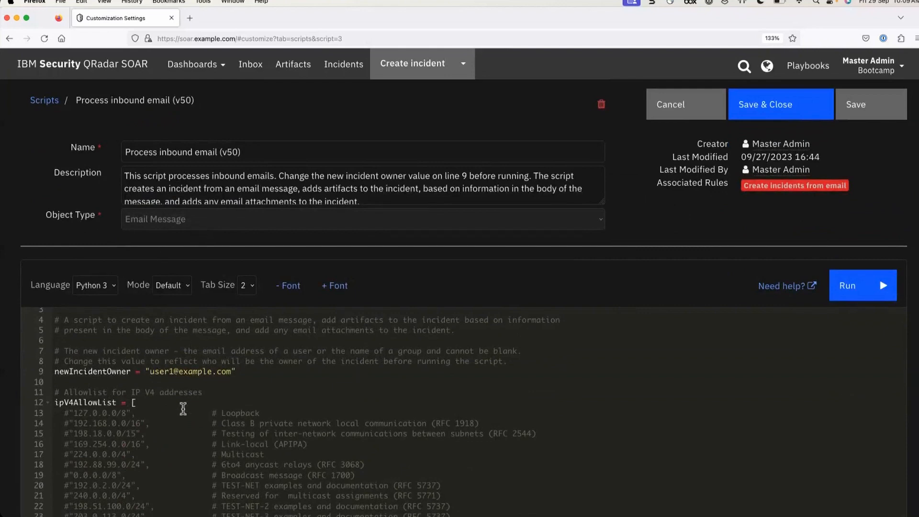
scroll(167, 396, "up", 1)
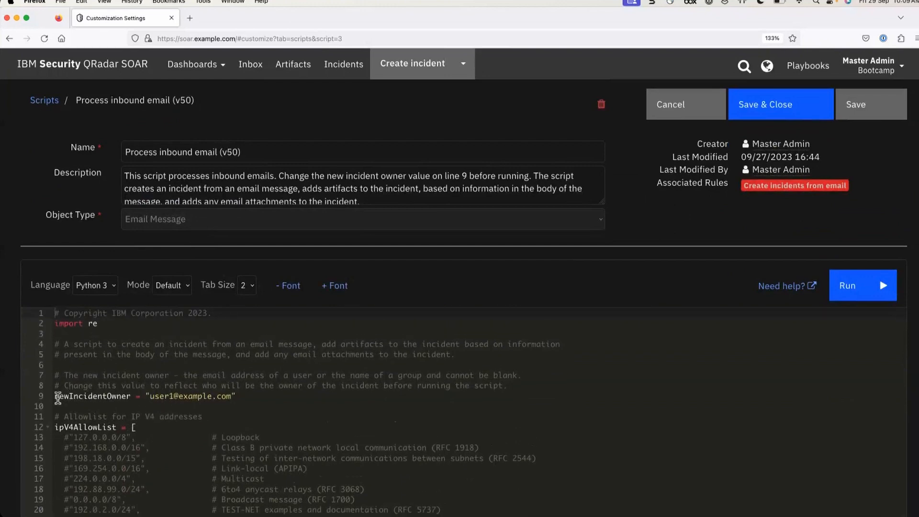
left_click_drag(56, 397, 134, 396)
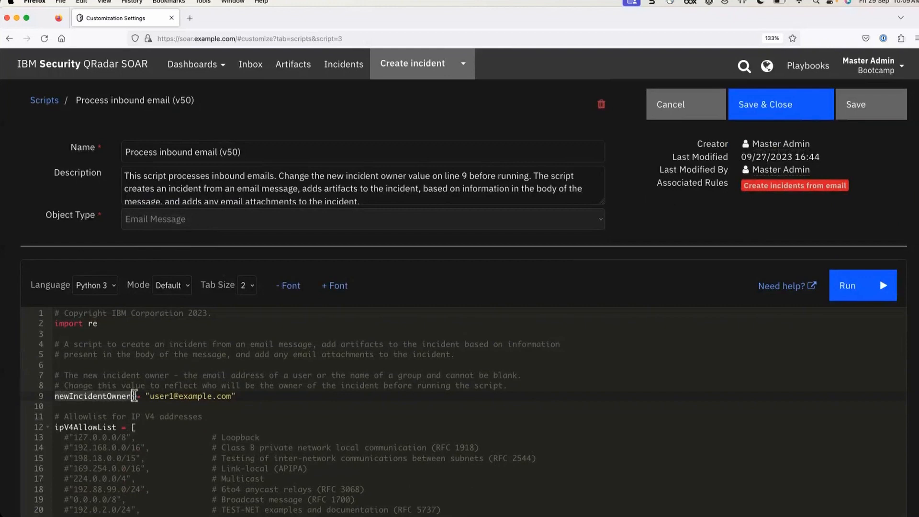
Enlarge the code font and highlight the line 8 comment and newIncidentOwner on line 9
left_click(335, 286)
left_click(336, 289)
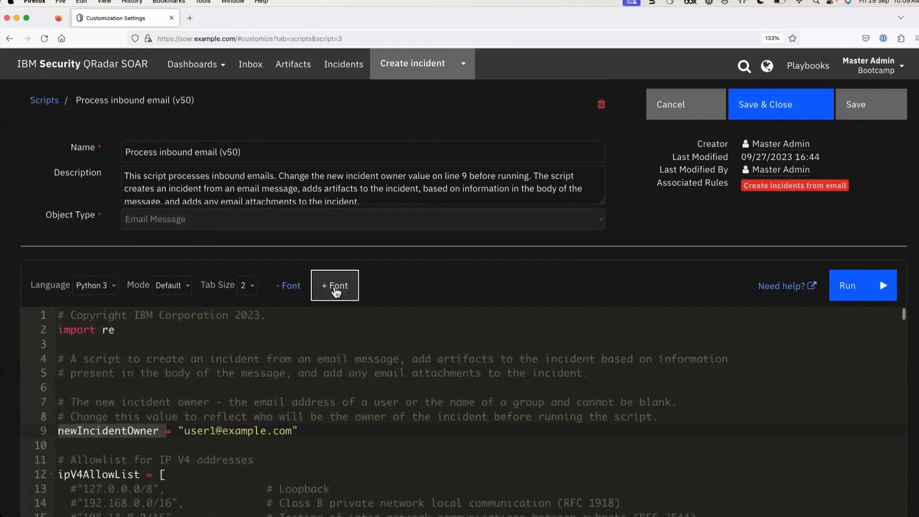
left_click(336, 290)
scroll(328, 411, "down", 2)
left_click(284, 433)
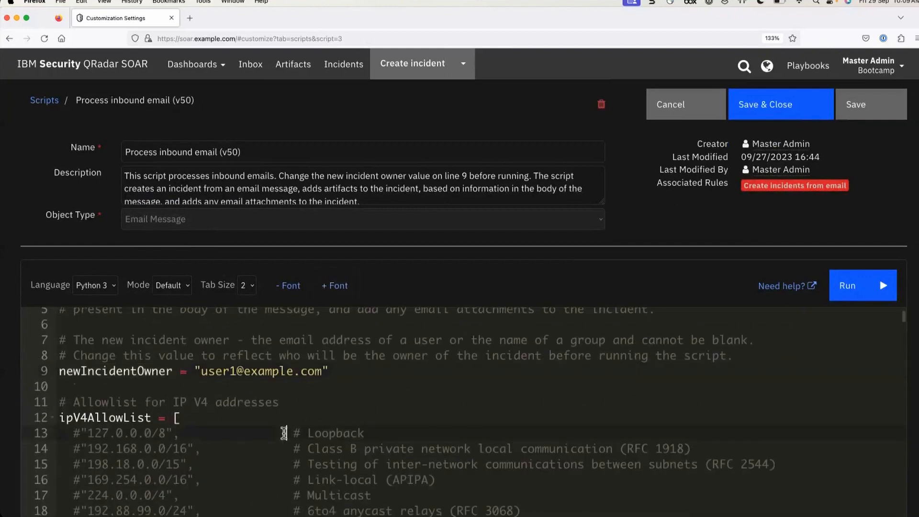
scroll(285, 435, "up", 3)
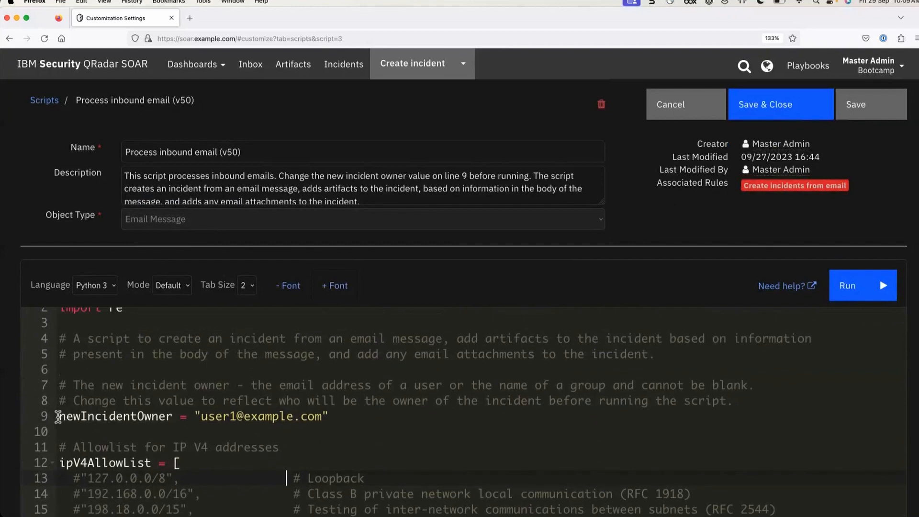
left_click_drag(58, 416, 174, 416)
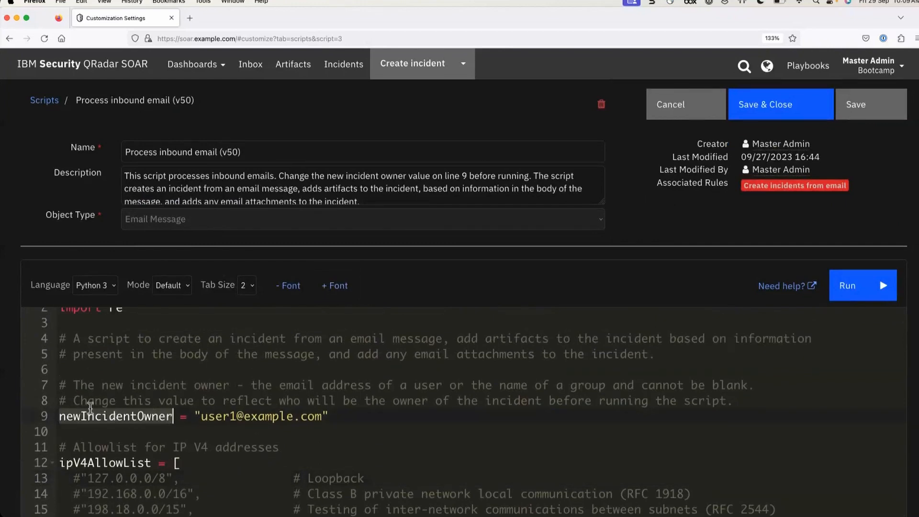
left_click_drag(72, 400, 734, 400)
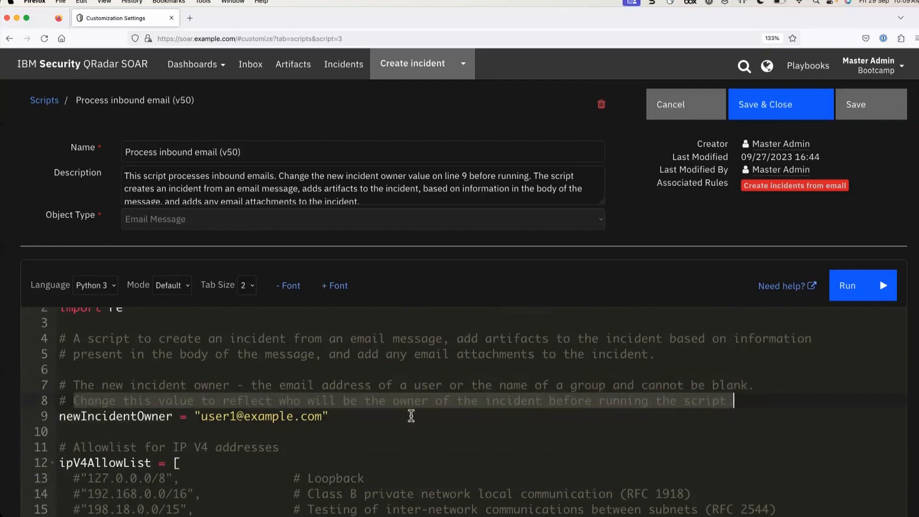
left_click(411, 416)
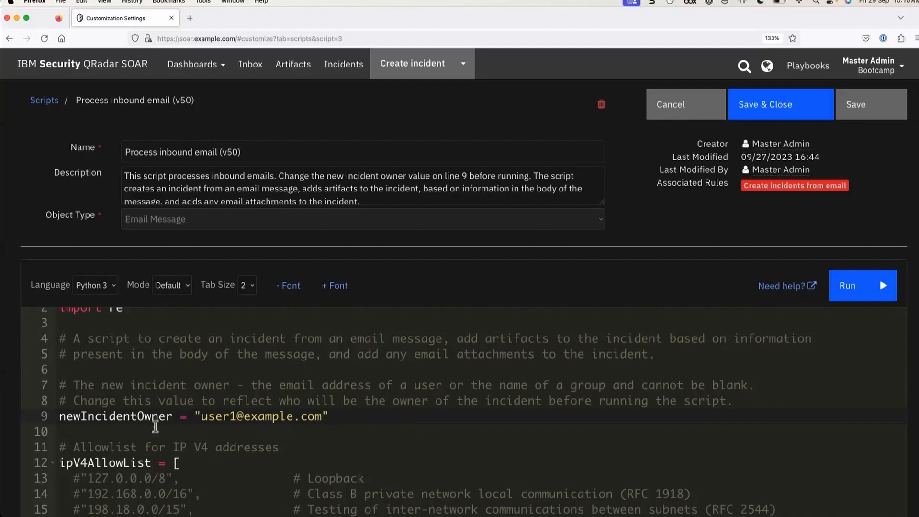
left_click_drag(60, 416, 175, 414)
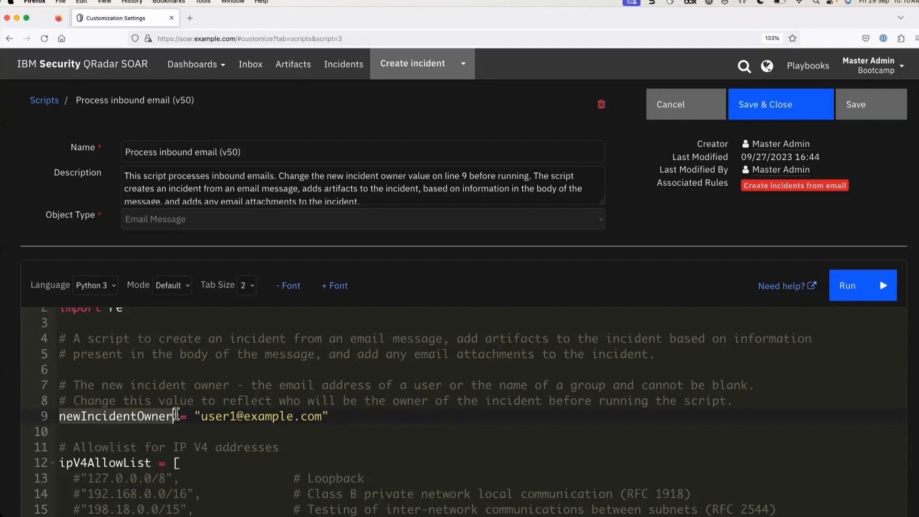
scroll(175, 414, "down", 7)
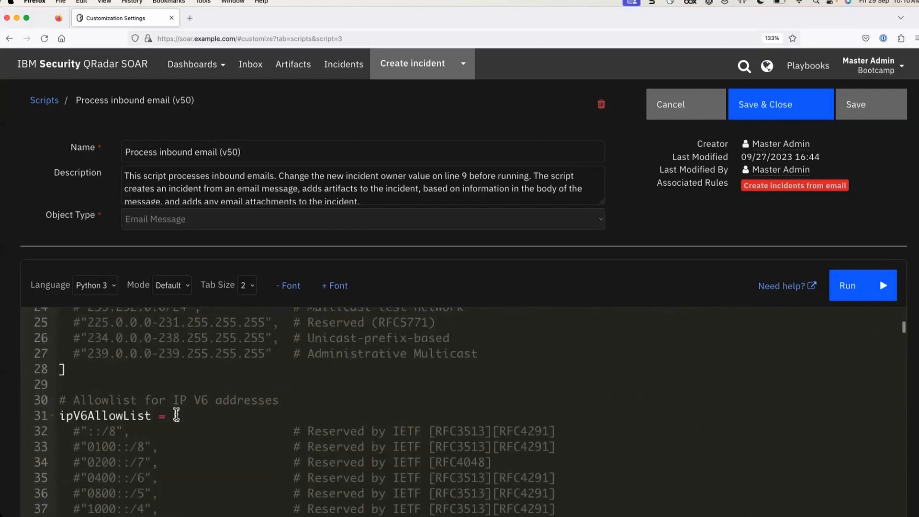
scroll(176, 415, "up", 5)
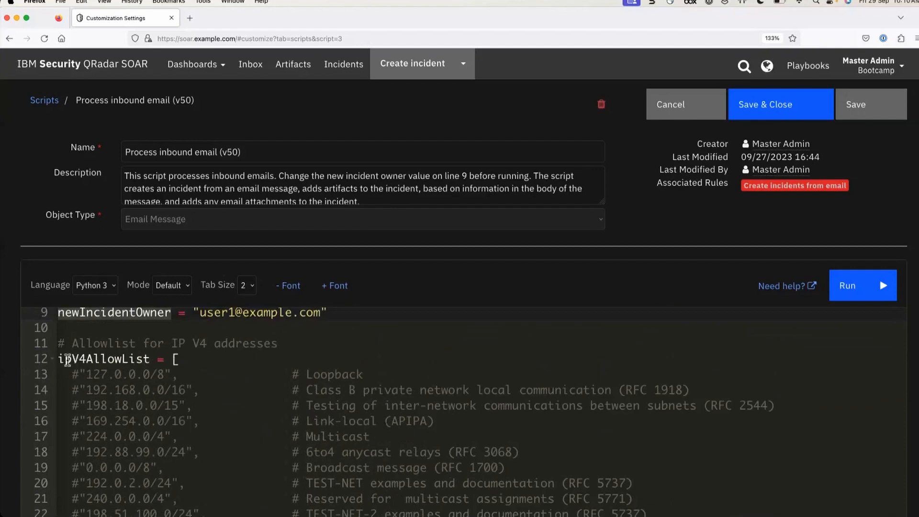
scroll(148, 407, "down", 4)
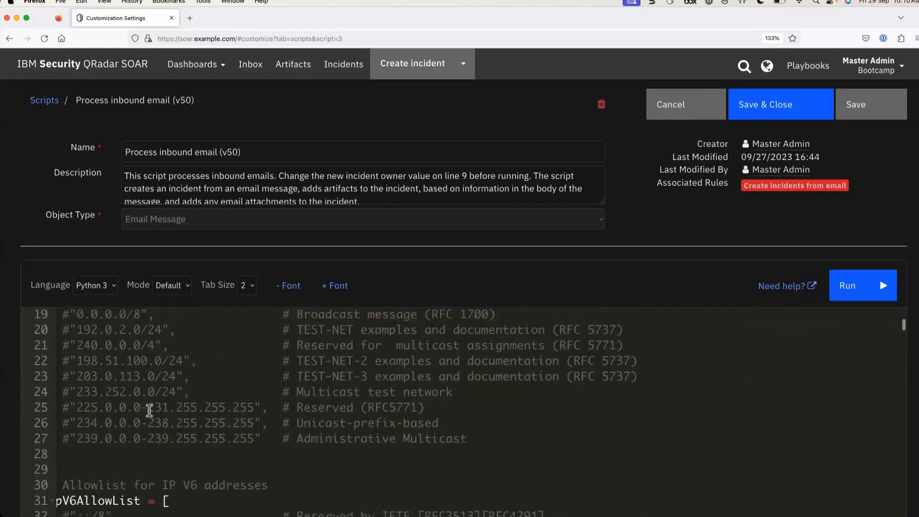
scroll(149, 410, "down", 7)
scroll(149, 410, "up", 5)
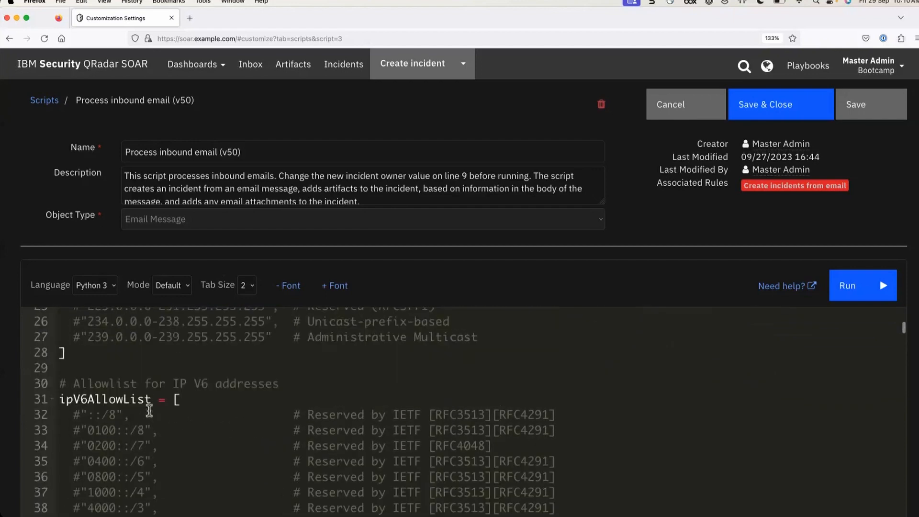
scroll(149, 410, "down", 8)
scroll(176, 375, "up", 11)
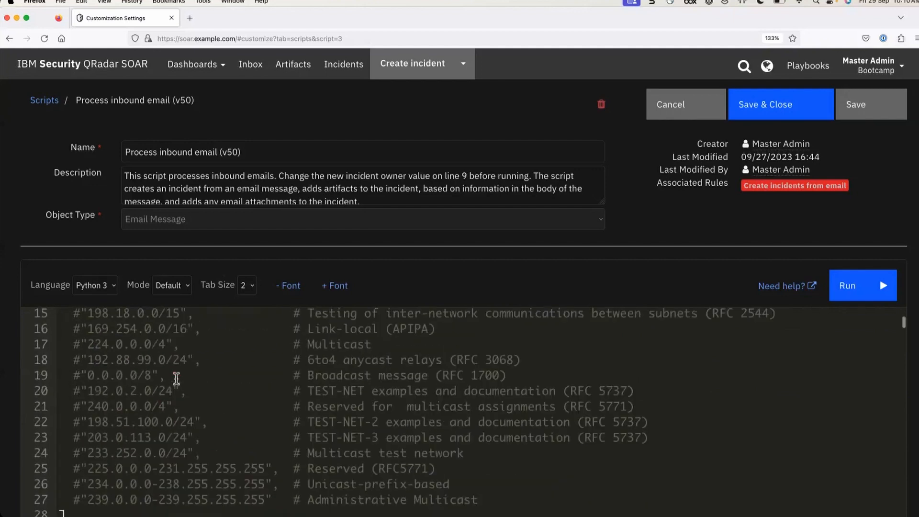
scroll(176, 378, "up", 2)
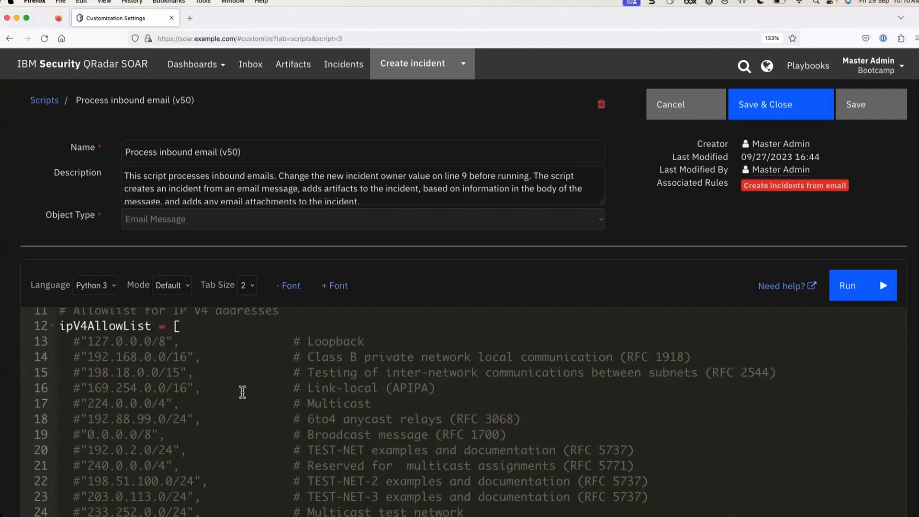
scroll(244, 382, "down", 1)
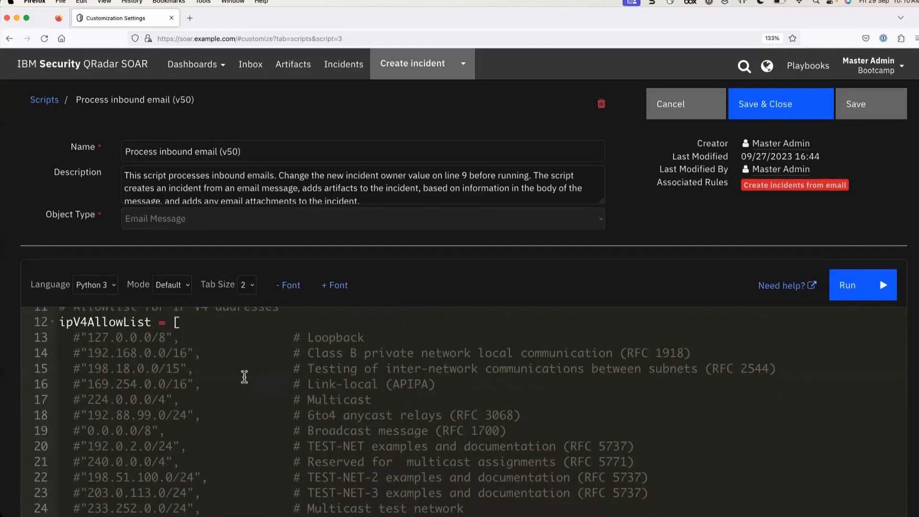
scroll(244, 376, "down", 12)
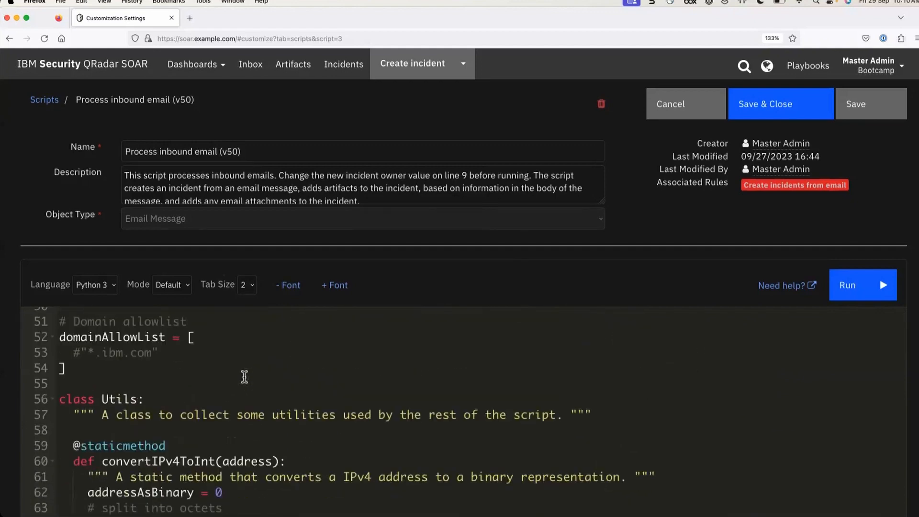
scroll(232, 446, "down", 12)
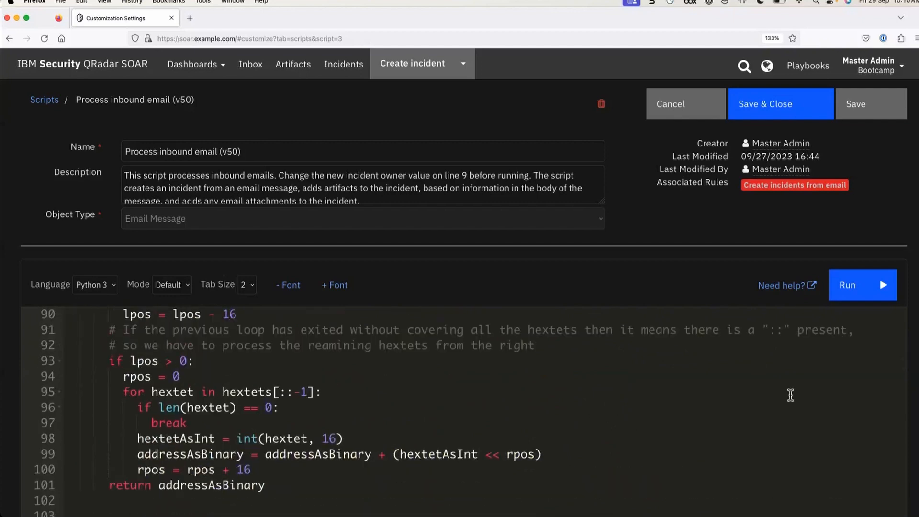
scroll(790, 395, "down", 7)
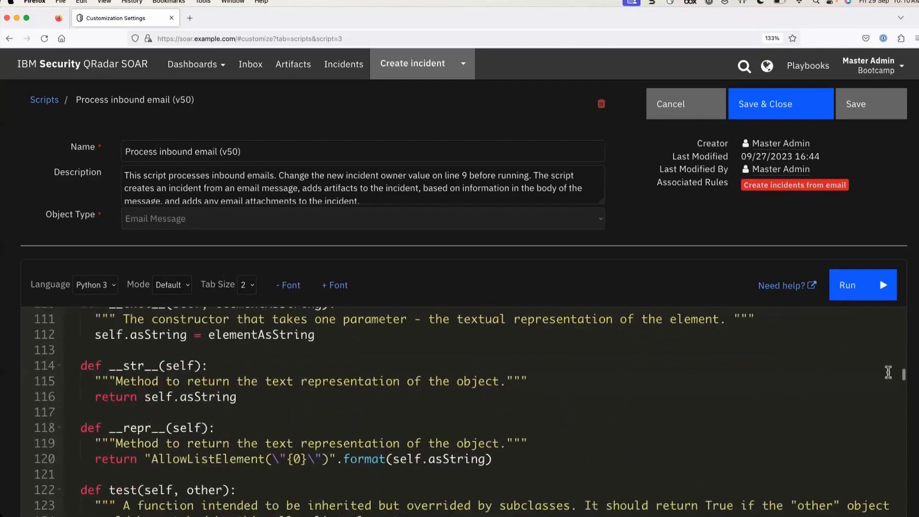
scroll(879, 376, "down", 2)
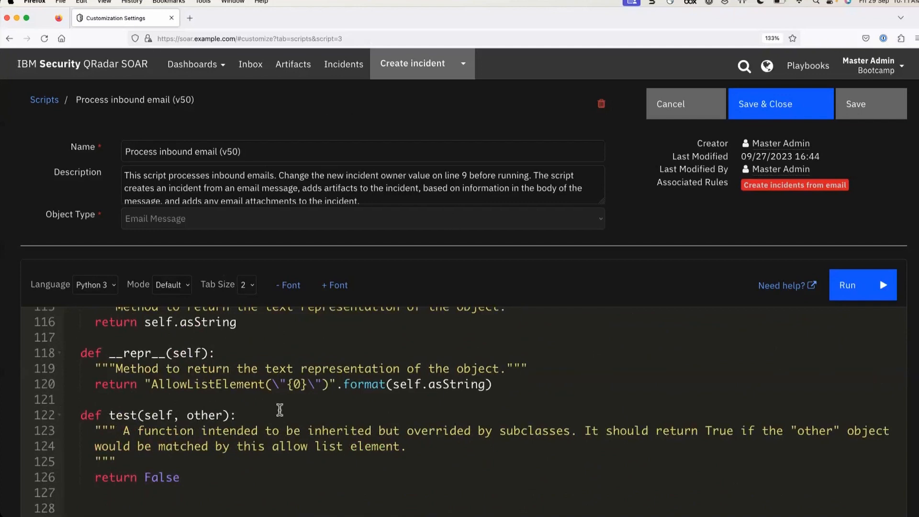
scroll(279, 410, "up", 20)
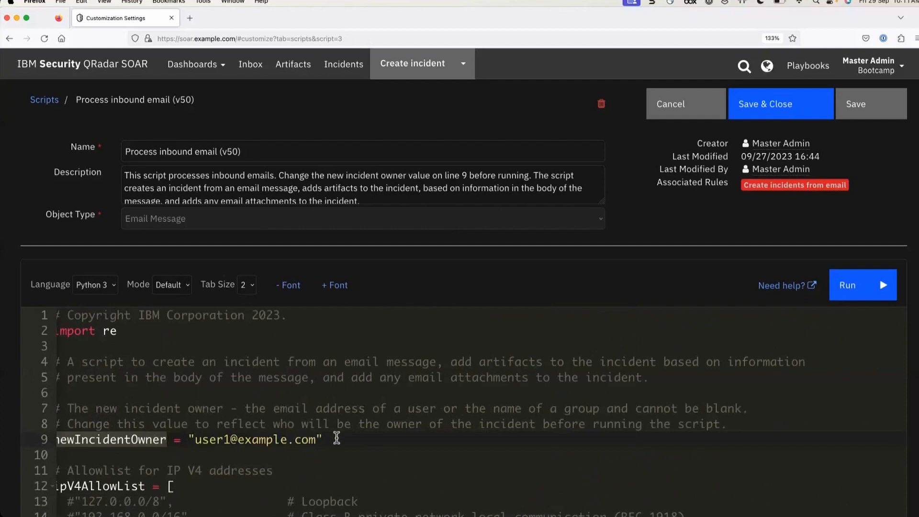
left_click_drag(337, 438, 190, 437)
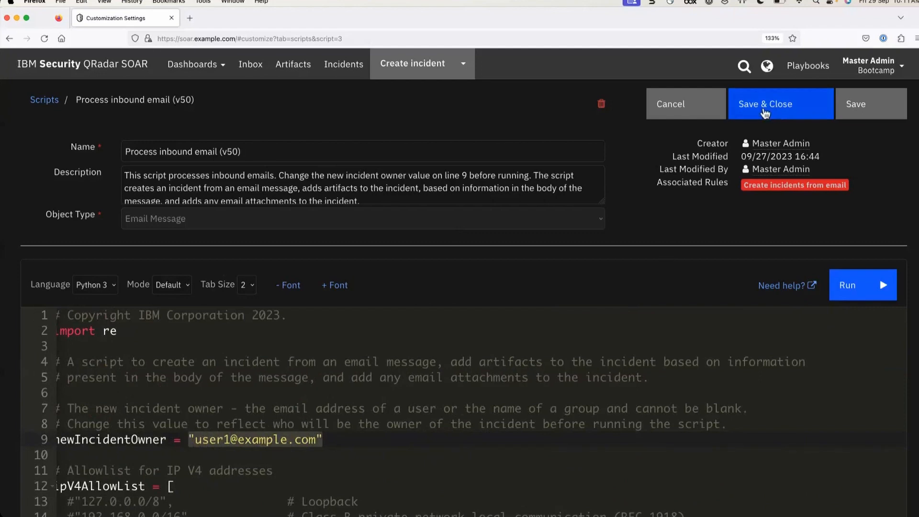
Cancel the script, reopen Process inbound email (v50), then switch to the Rules tab
left_click(672, 107)
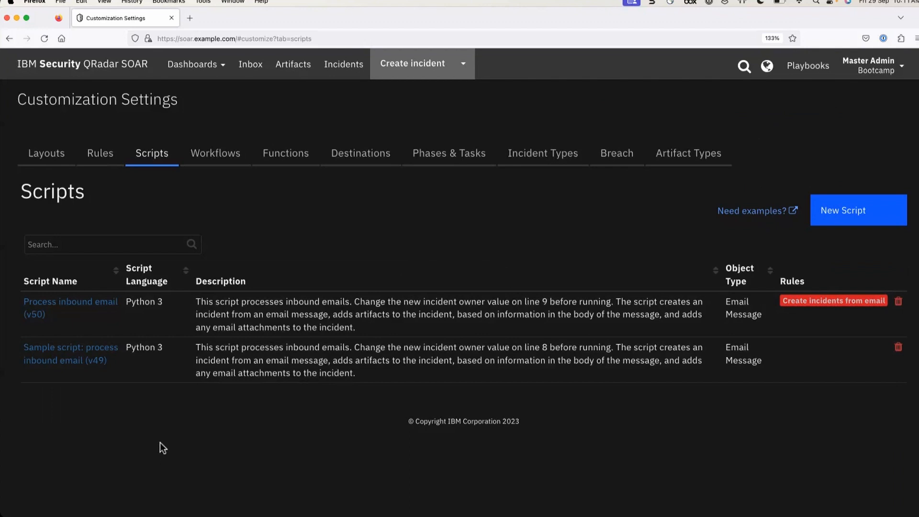
left_click(62, 300)
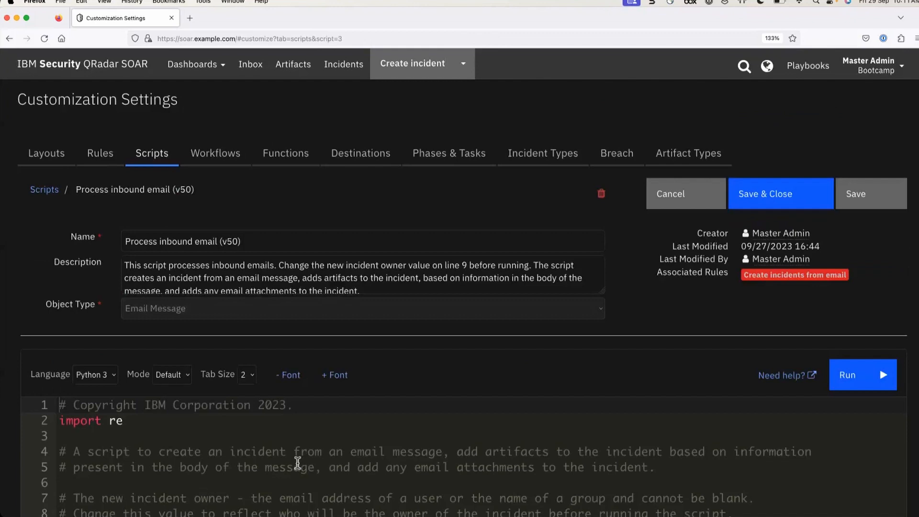
left_click(95, 158)
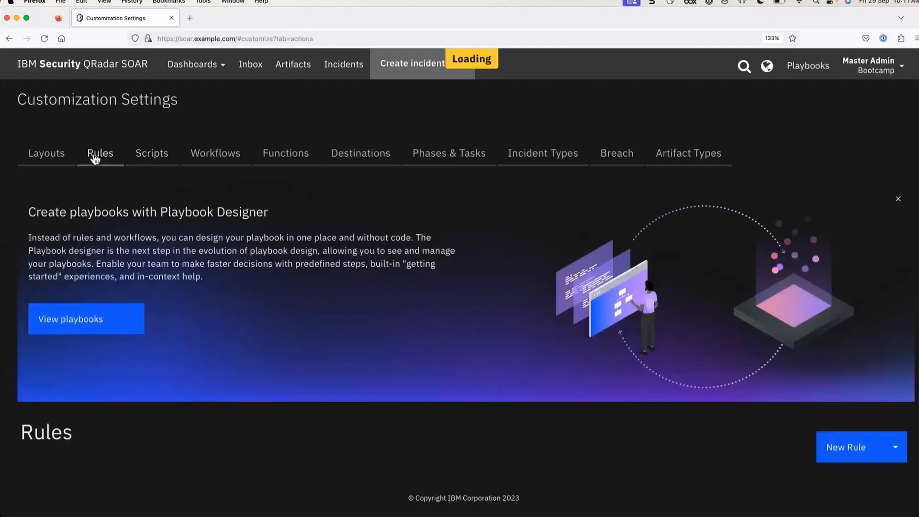
Choose New Rule > Automatic to get a blank automatic rule form
scroll(290, 423, "down", 1)
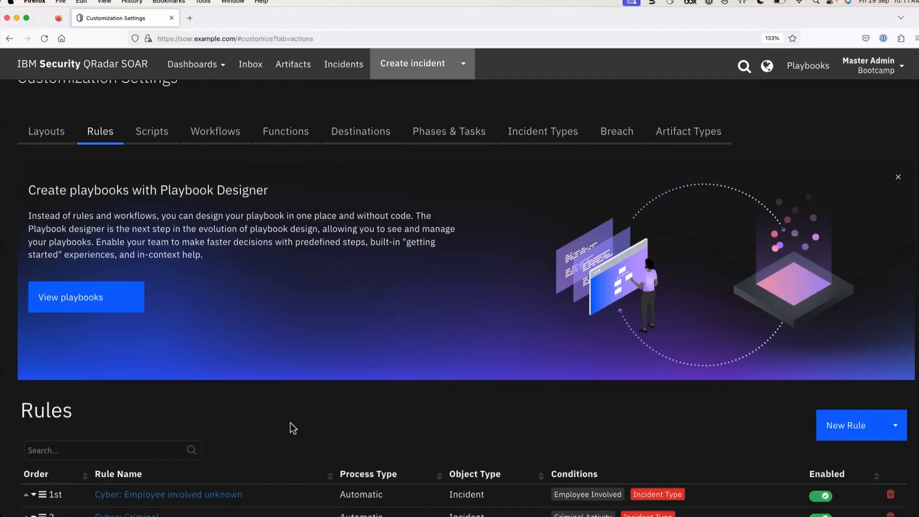
scroll(291, 420, "down", 1)
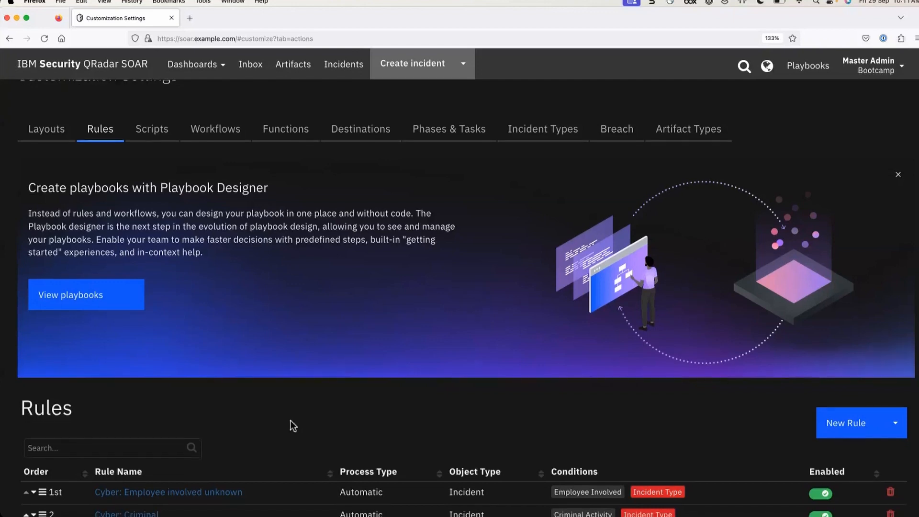
left_click(851, 428)
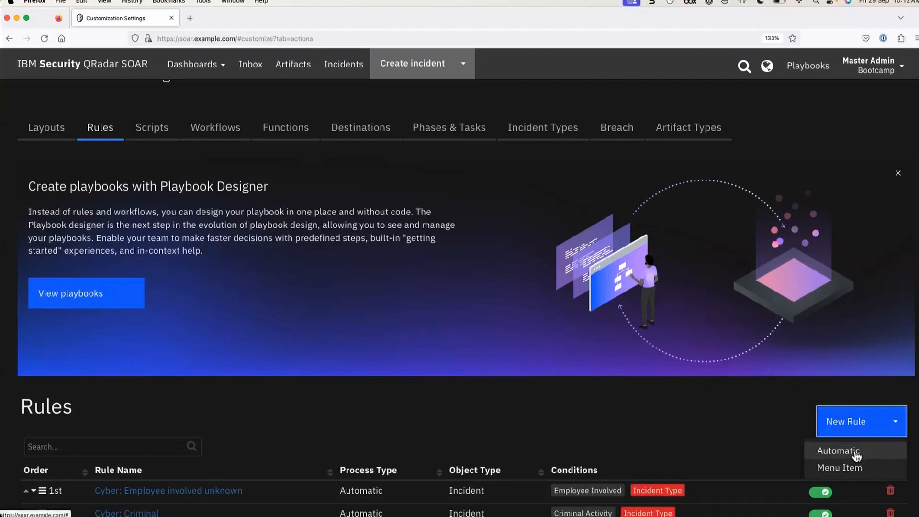
left_click(855, 454)
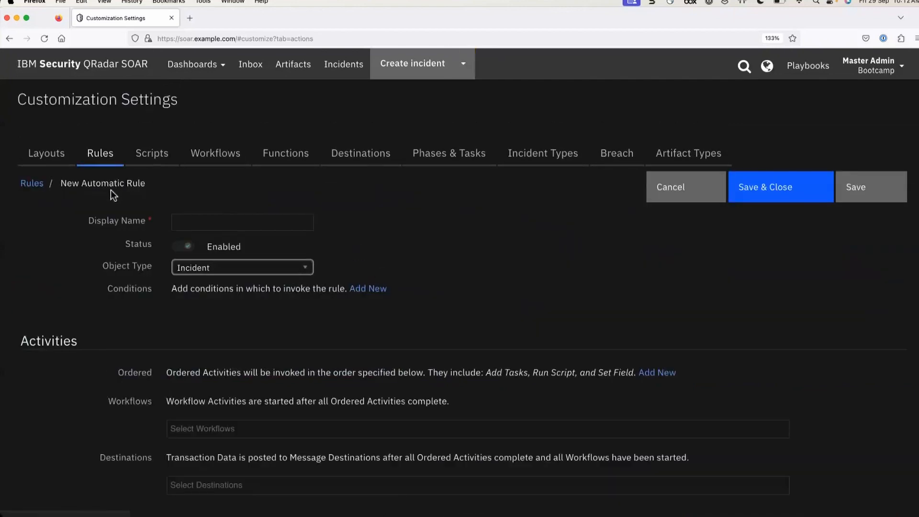
Name the rule 'create incident from email', target Email Message, and add the 'Email Message is created' condition
left_click(207, 222)
type("c")
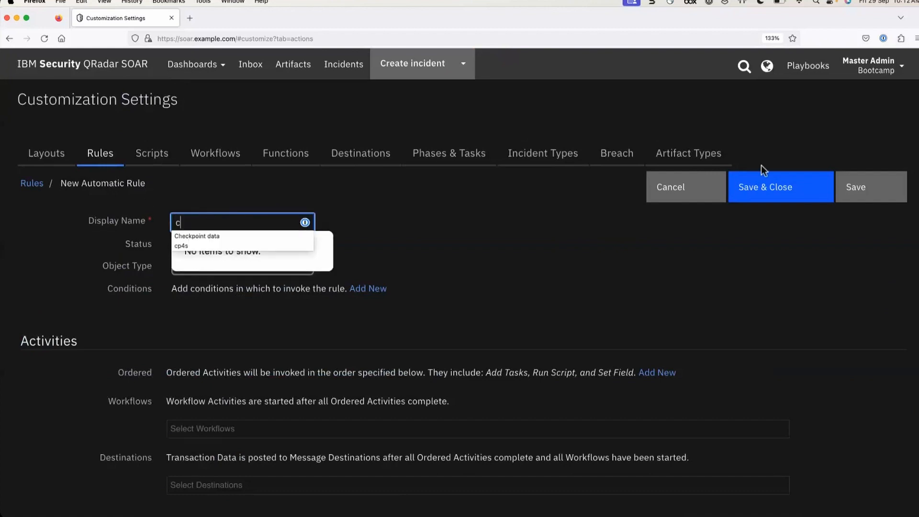
type("reate incident from email")
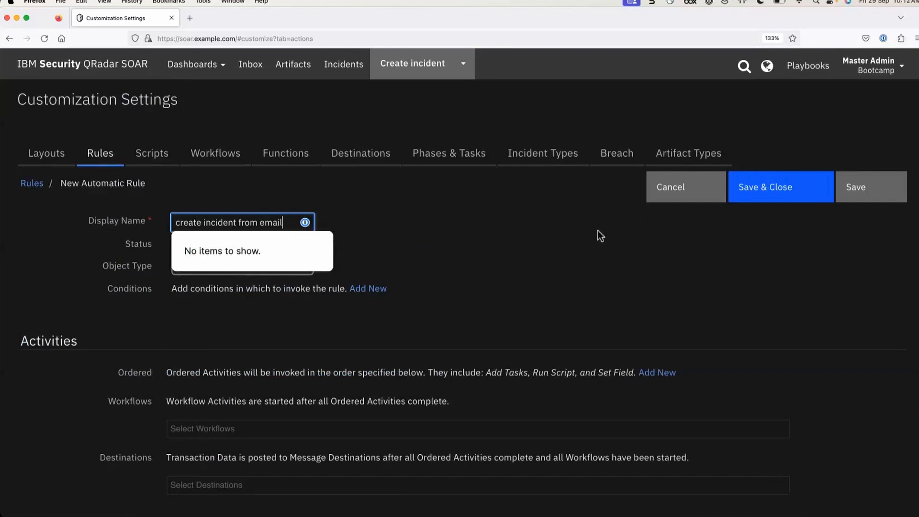
left_click(432, 245)
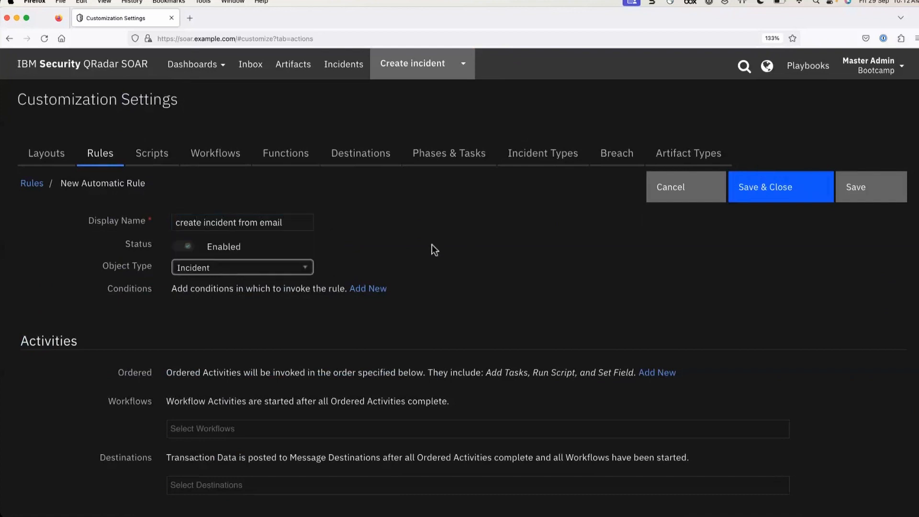
left_click(225, 268)
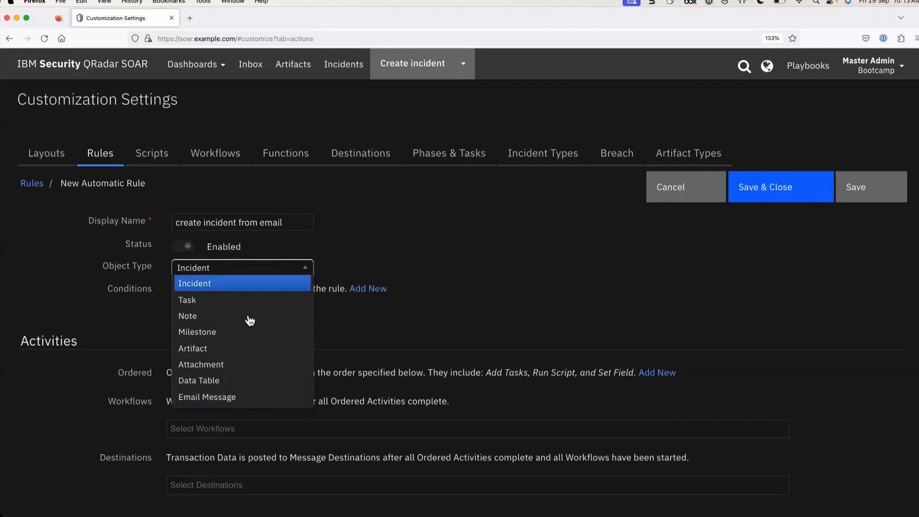
left_click(244, 402)
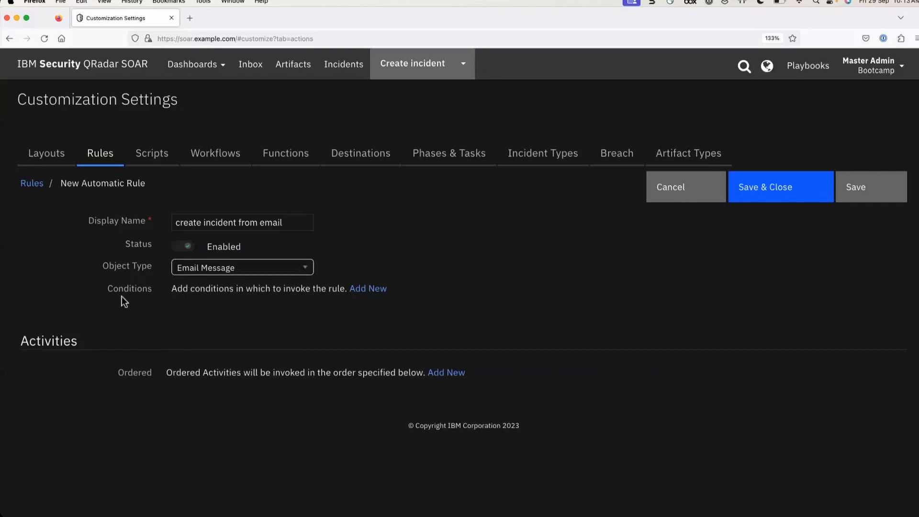
left_click(379, 289)
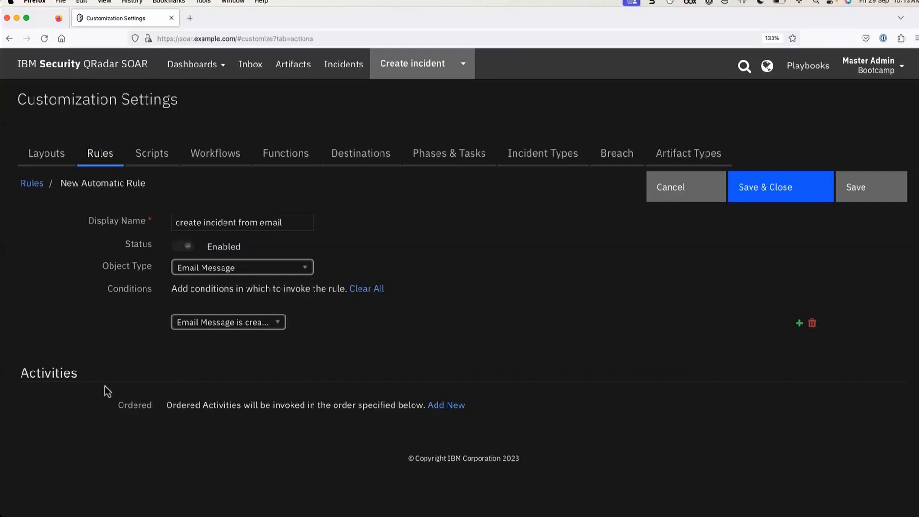
Add a Run Script activity using Process inbound email (v50), then cancel and discard the unsaved rule
left_click(455, 405)
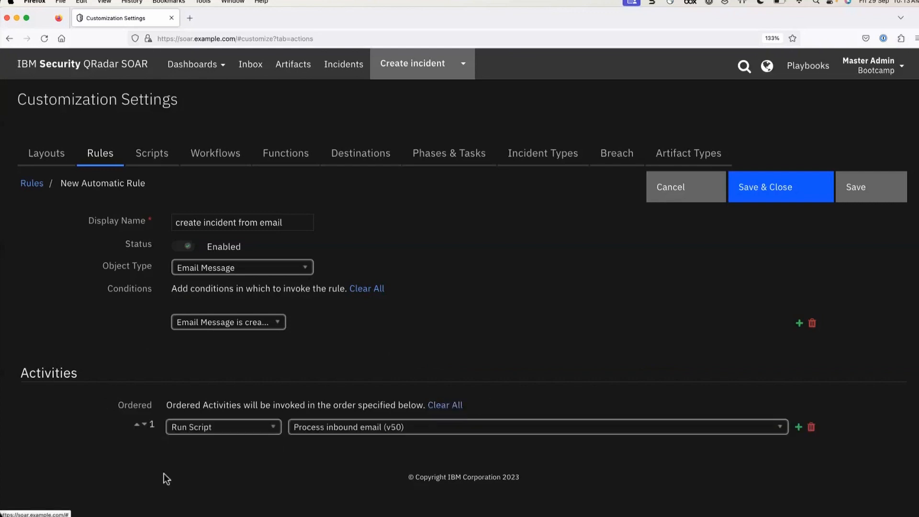
left_click(217, 426)
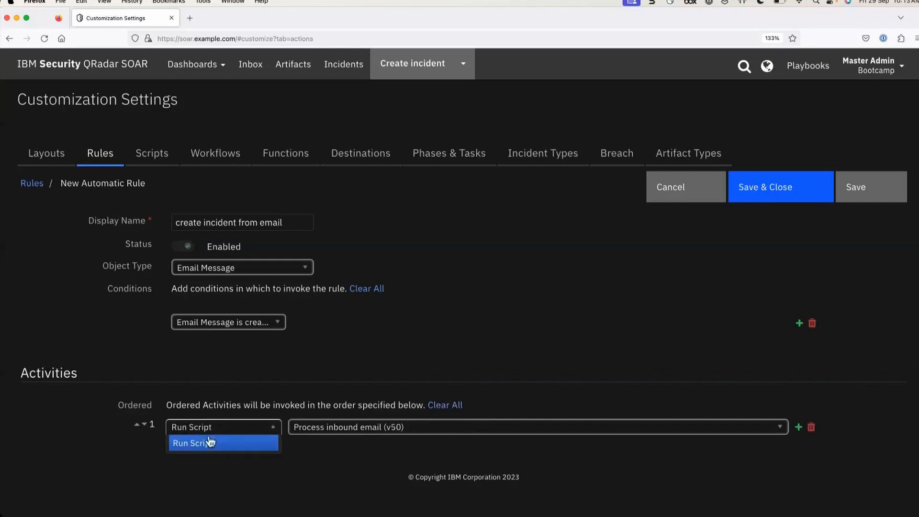
left_click(229, 488)
left_click(356, 427)
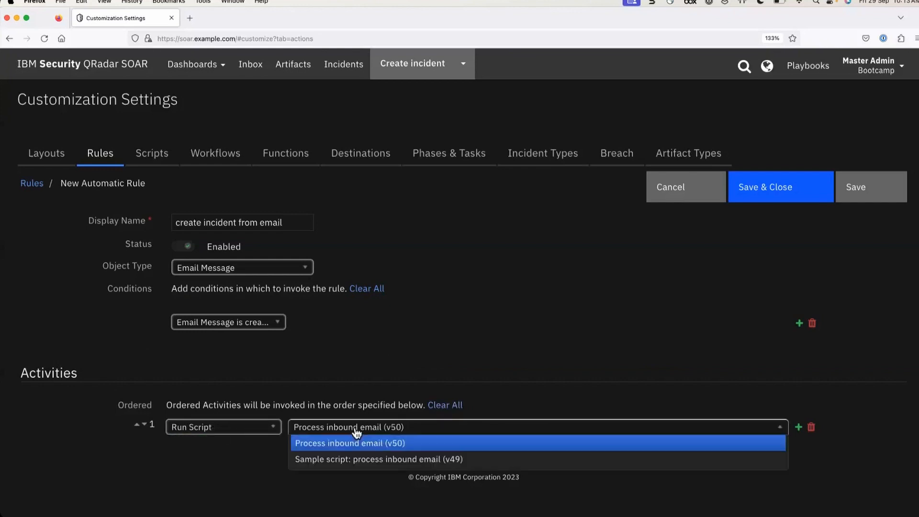
left_click(478, 372)
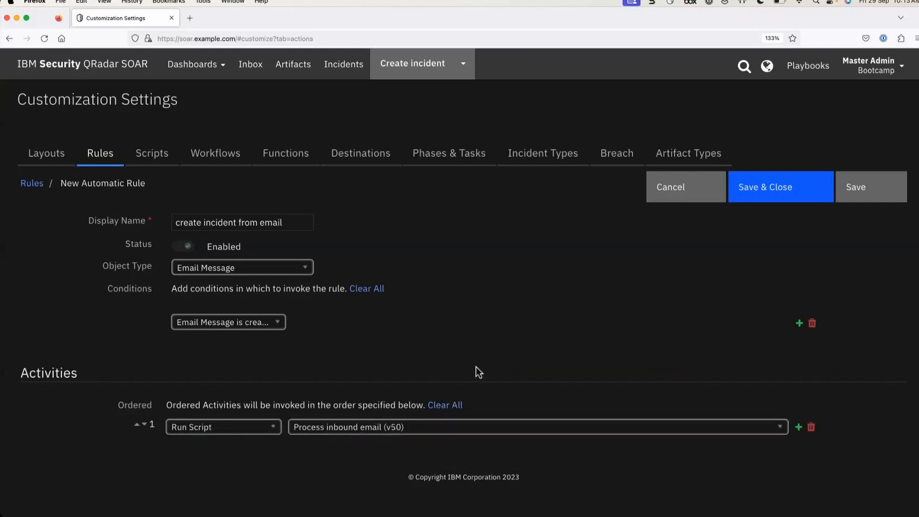
left_click(395, 428)
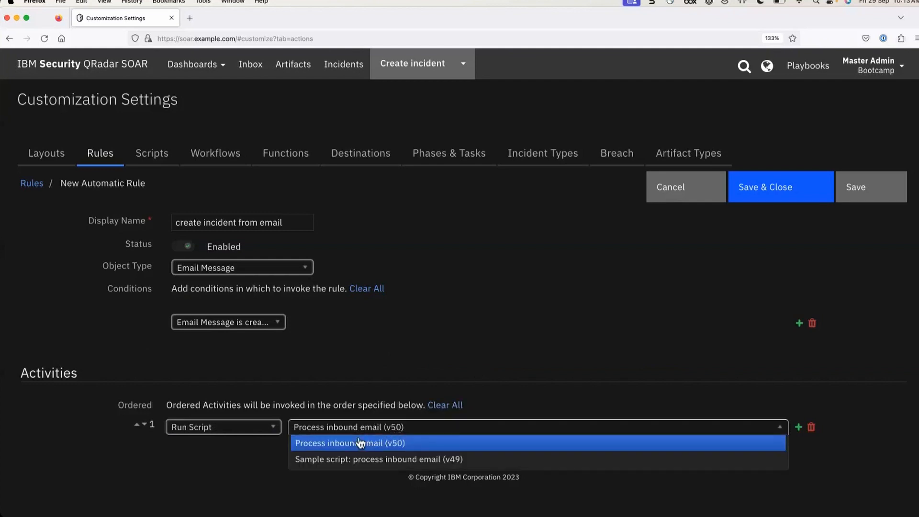
left_click(411, 444)
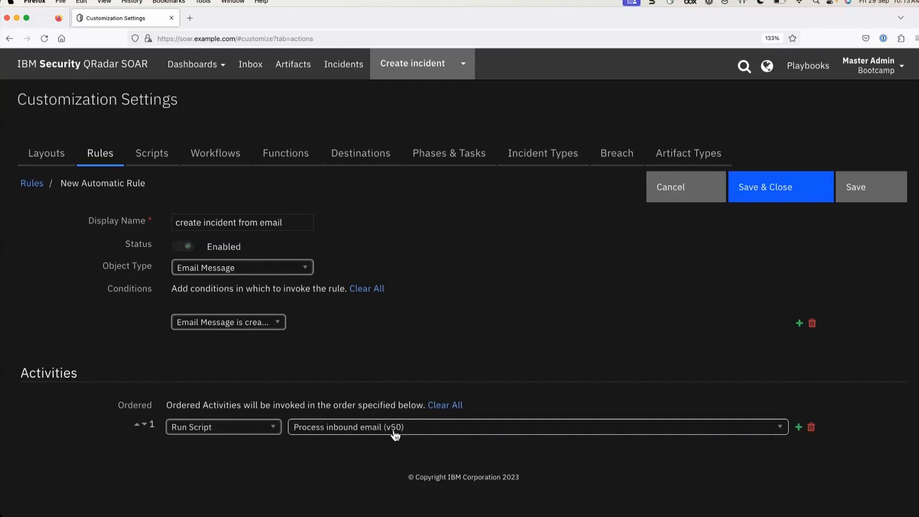
left_click(663, 196)
left_click(582, 182)
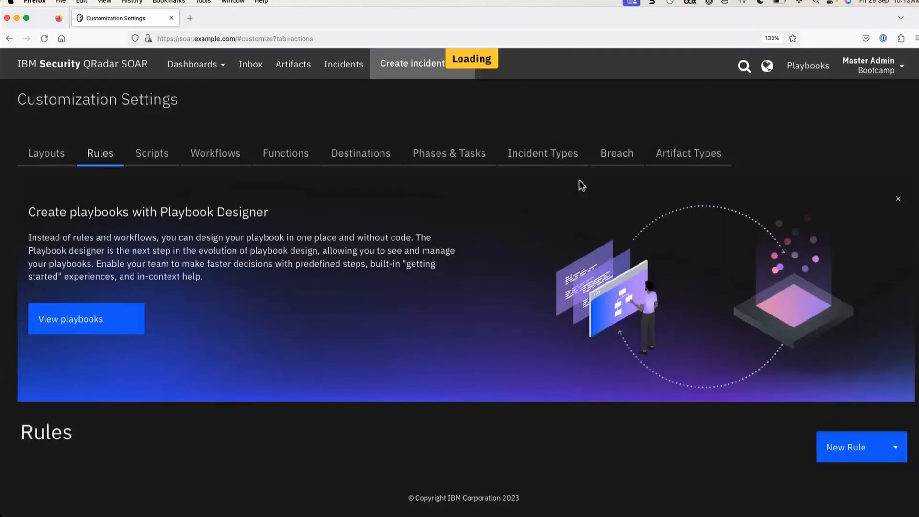
Switch the 'Create incidents from email' rule's Status to Enabled and save and close it
scroll(381, 424, "down", 10)
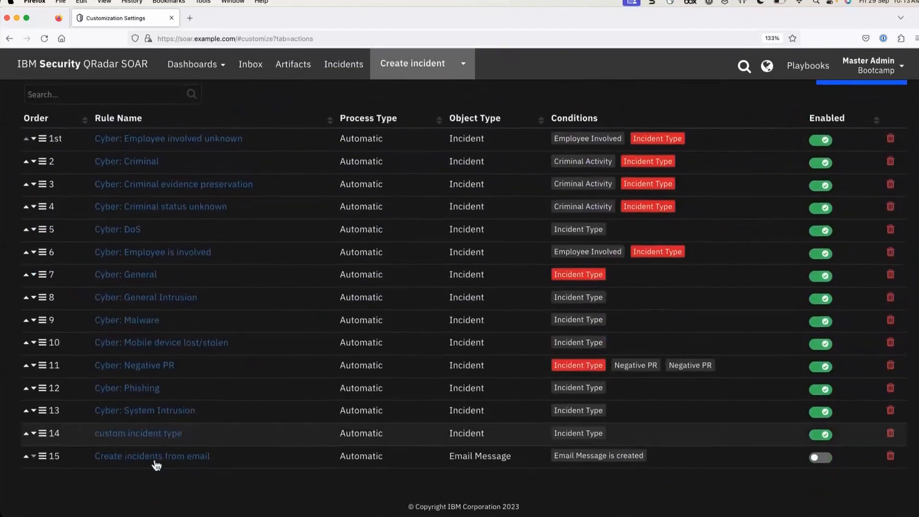
left_click(151, 459)
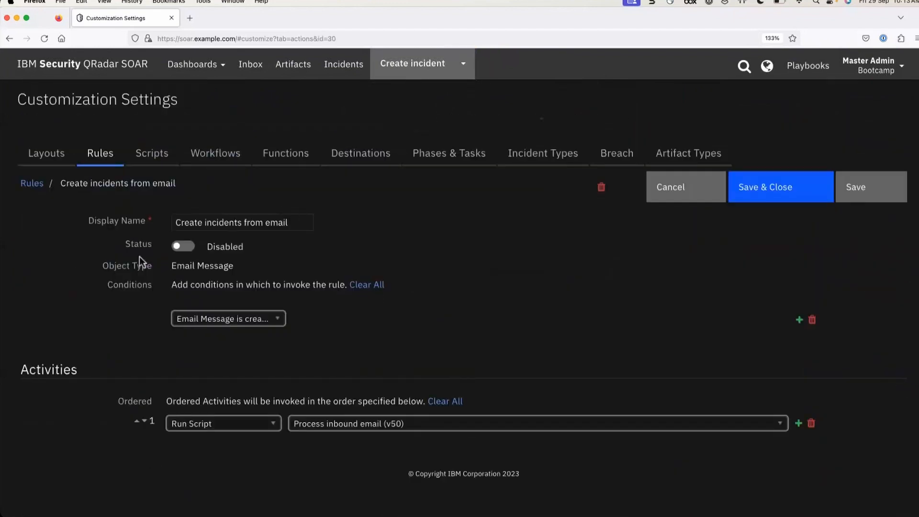
left_click(193, 252)
left_click(763, 191)
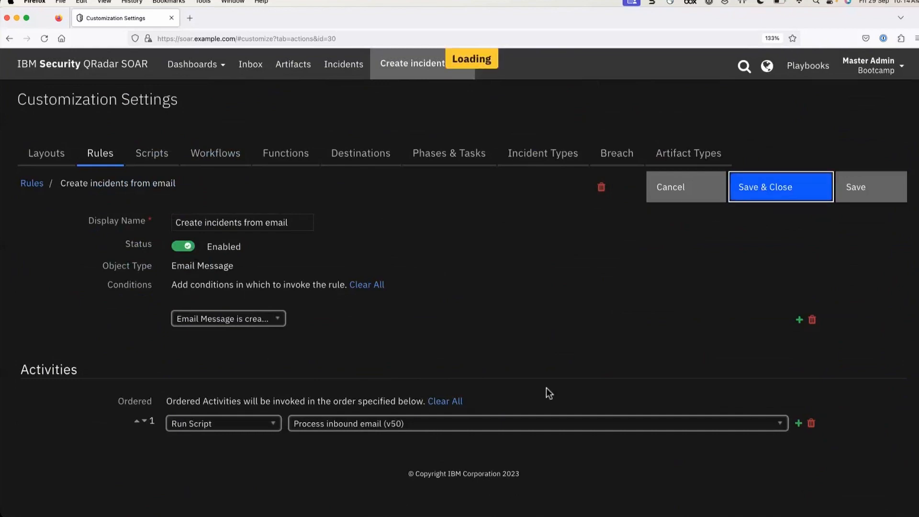
scroll(469, 446, "down", 10)
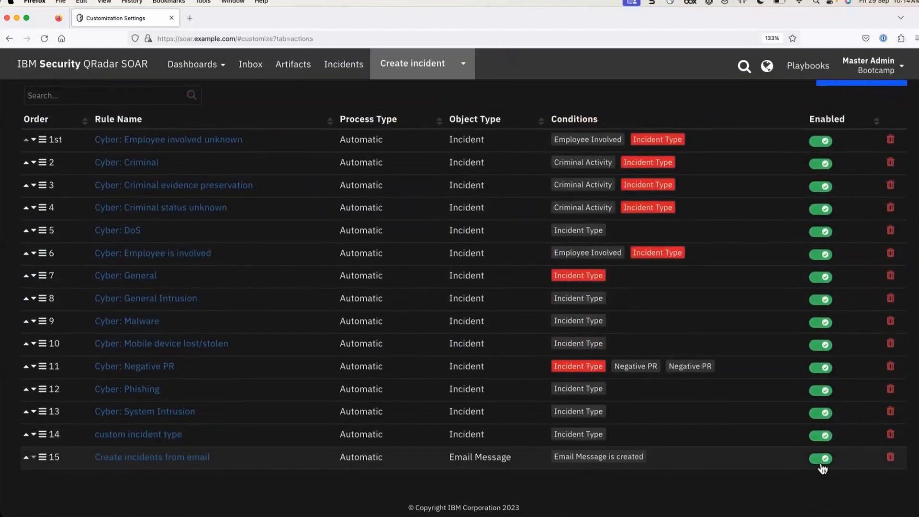
On the Scripts tab, confirm Process inbound email (v50) is linked to the Create incidents from email rule
scroll(312, 357, "up", 10)
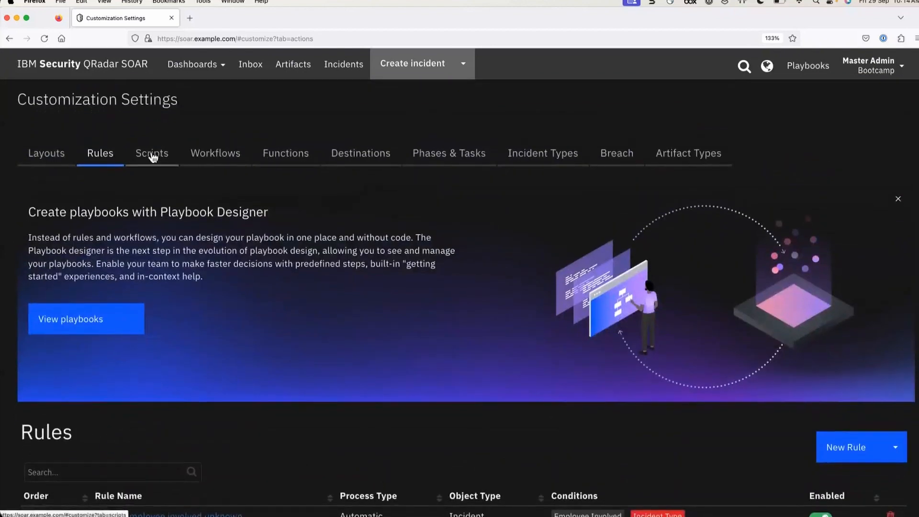
left_click(152, 154)
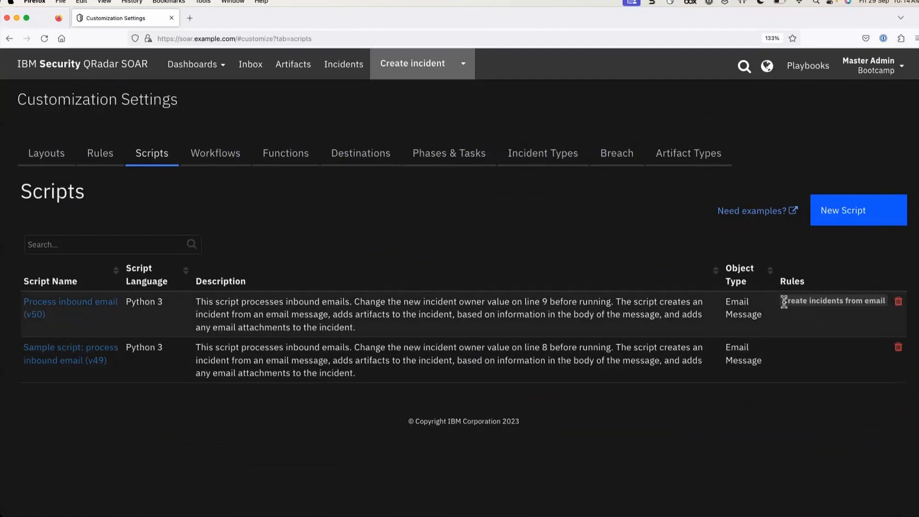
left_click_drag(782, 301, 875, 303)
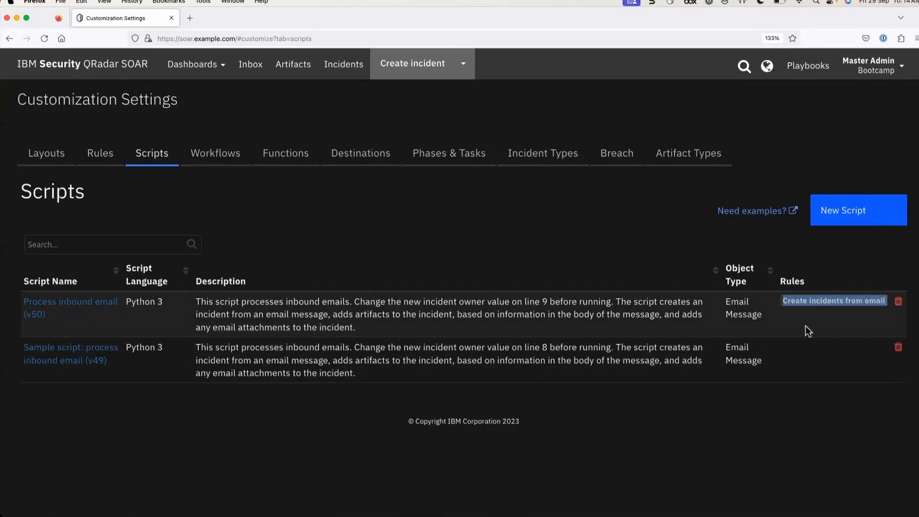
left_click(788, 334)
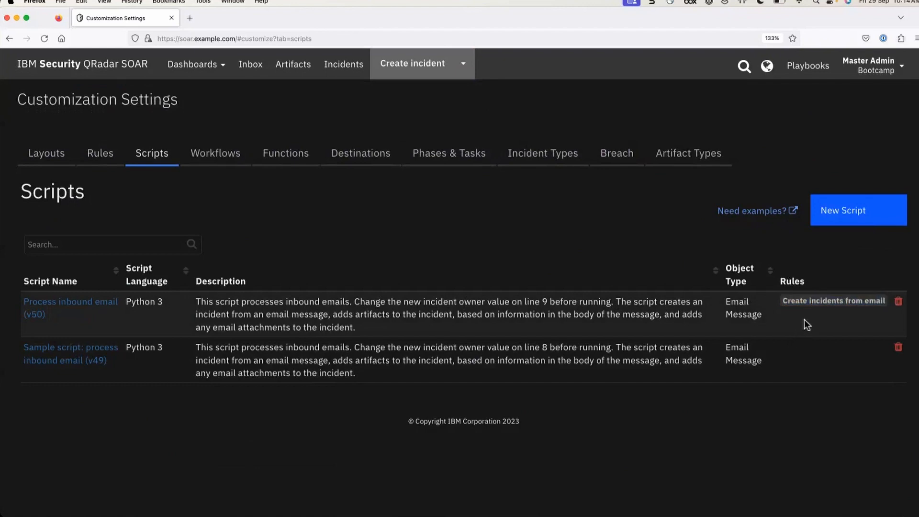
scroll(804, 320, "up", 6)
scroll(804, 319, "right", 4)
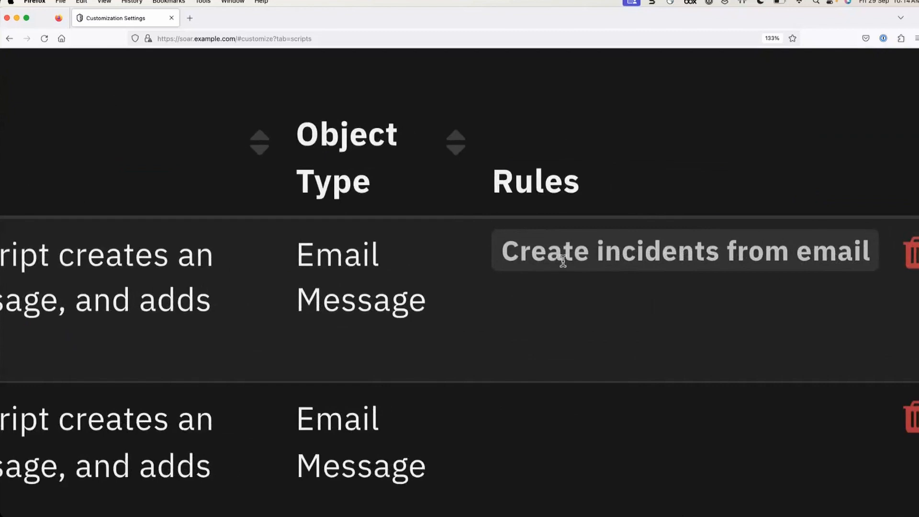
scroll(563, 260, "down", 10)
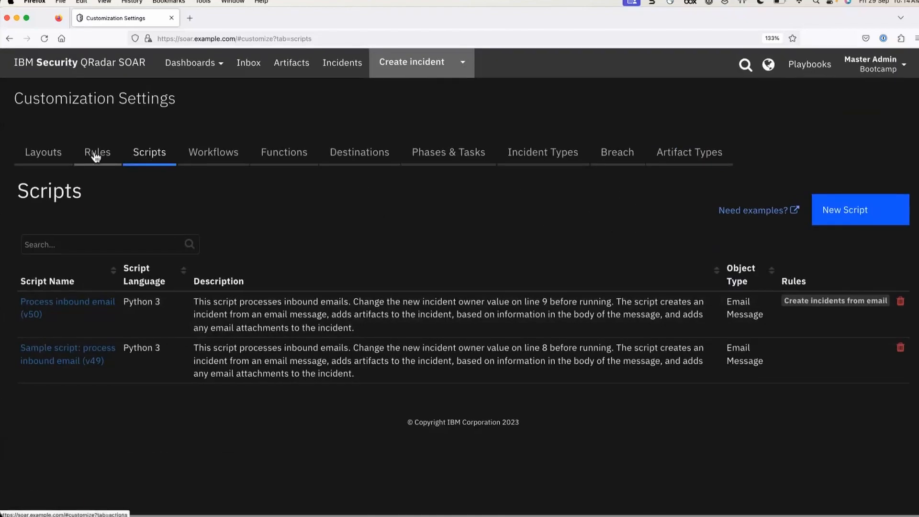
Toggle rule 15 'Create incidents from email' off and review the scripts list
left_click(95, 155)
scroll(152, 384, "down", 10)
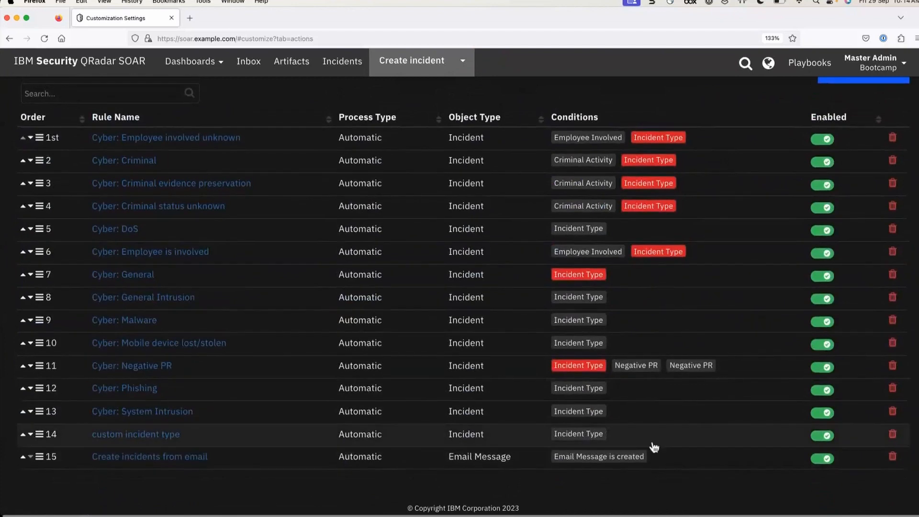
left_click(820, 460)
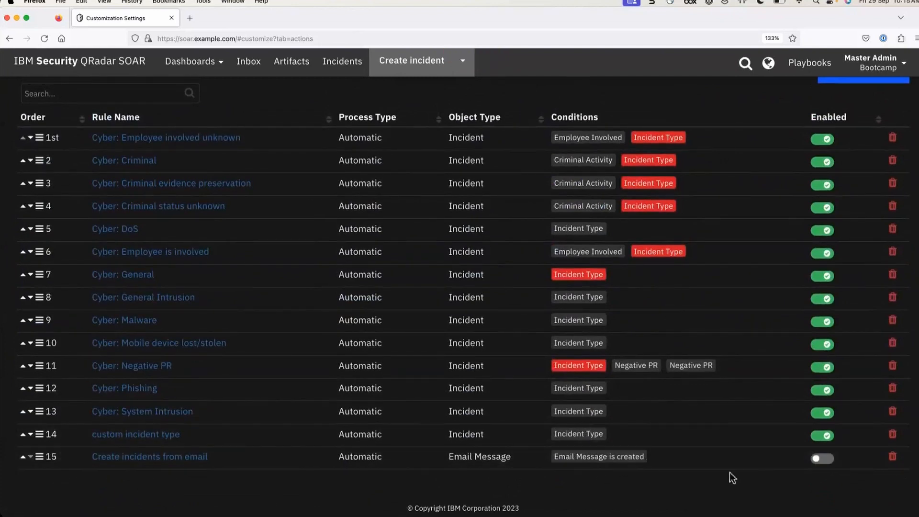
scroll(496, 377, "up", 10)
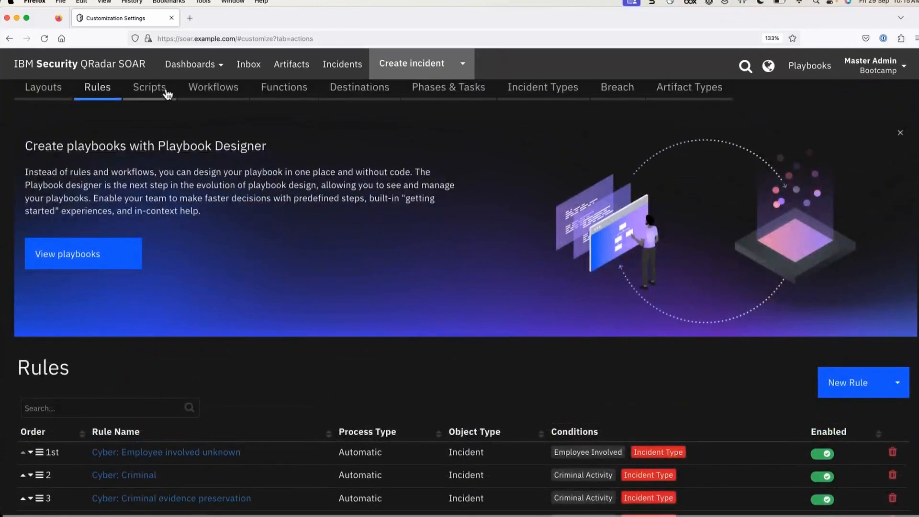
left_click(162, 90)
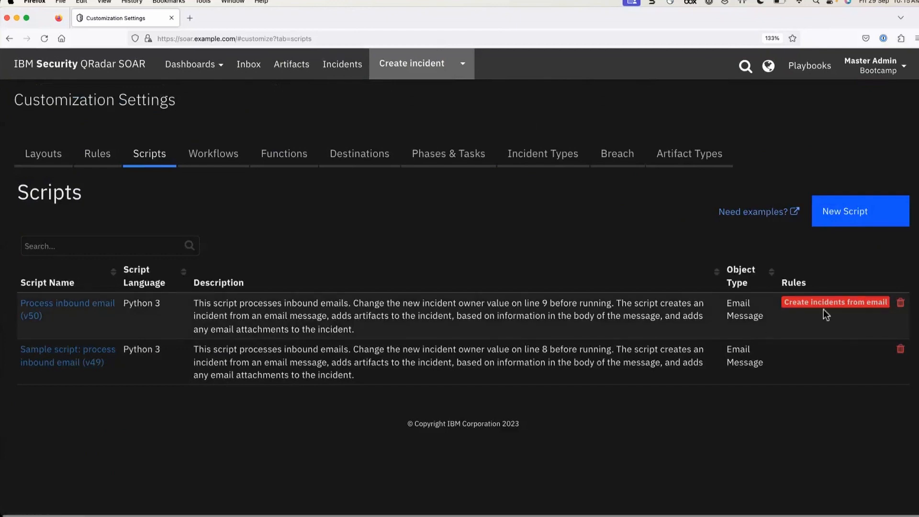
scroll(823, 309, "up", 5)
scroll(814, 308, "right", 5)
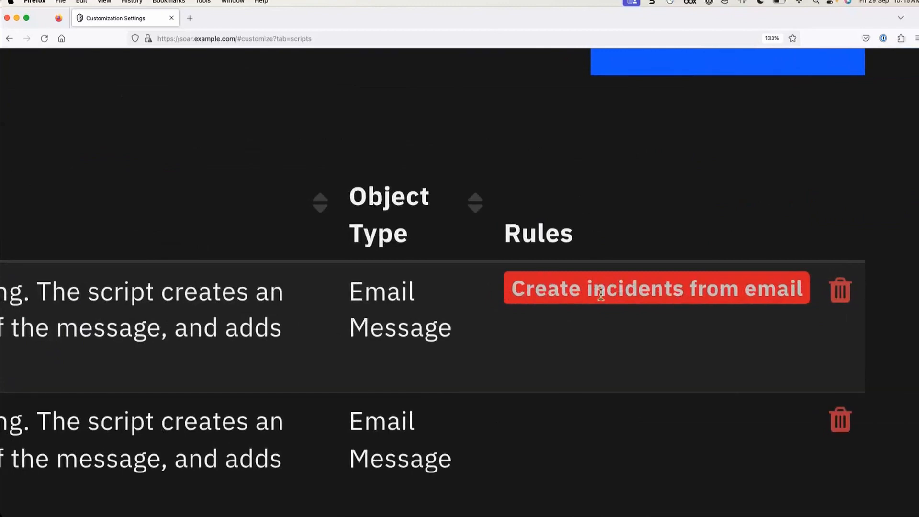
scroll(571, 300, "down", 5)
scroll(572, 300, "down", 5)
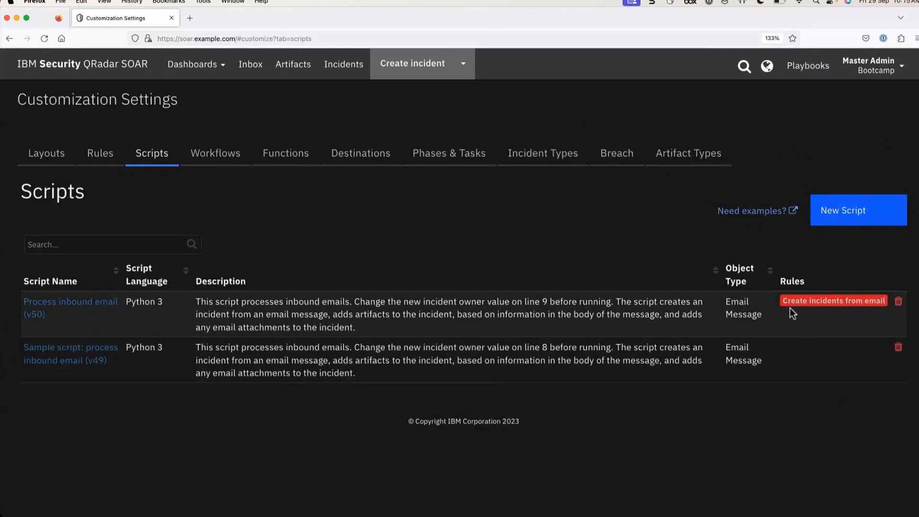
Turn the Create incidents from email rule back on and return to the Scripts tab
left_click(98, 153)
scroll(490, 418, "down", 8)
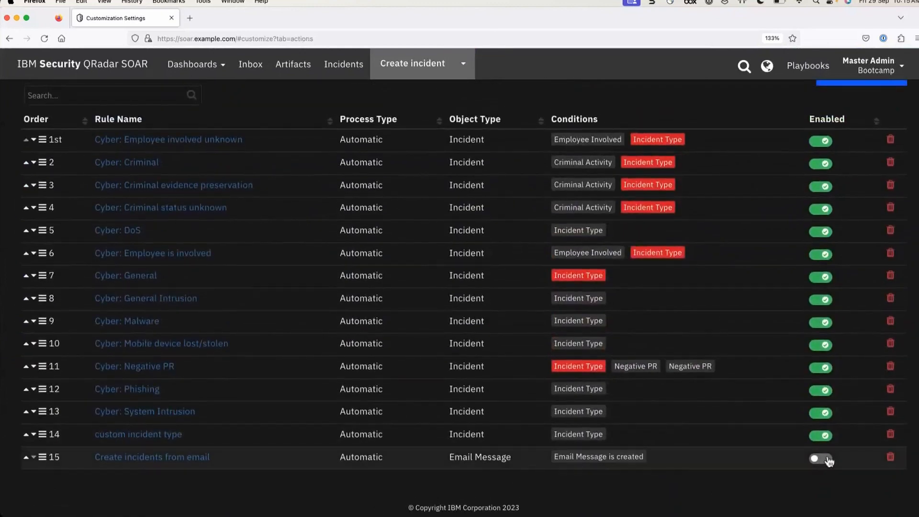
left_click(826, 462)
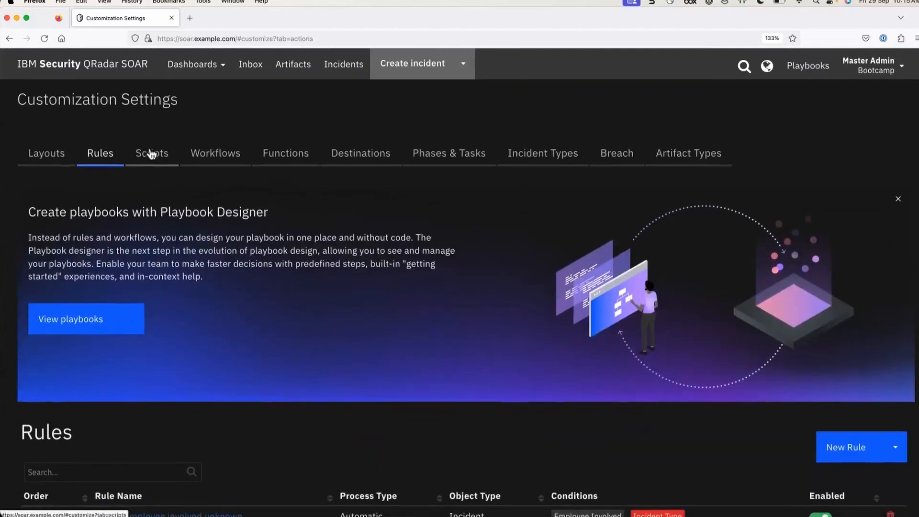
left_click(149, 153)
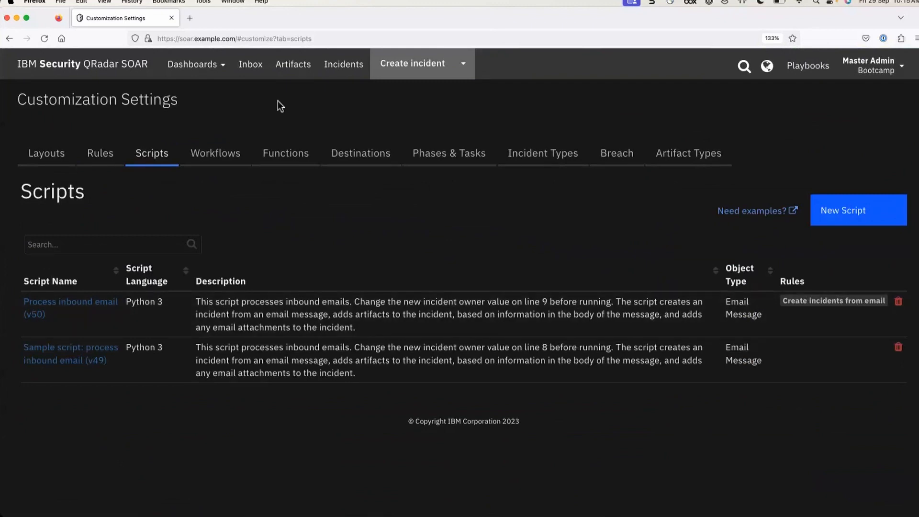
In the Inbox, preview message 13 'Phishing Attack Test Email', tick and untick it, then collapse it
left_click(258, 67)
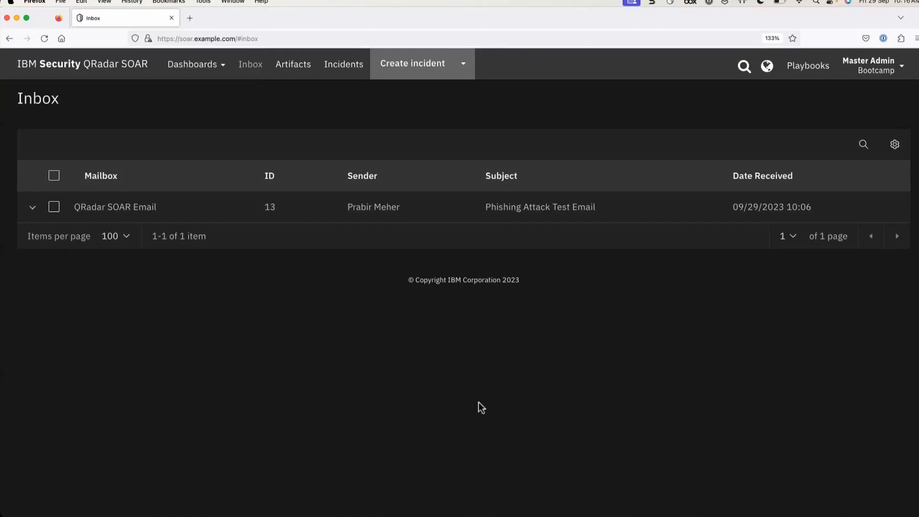
left_click(33, 210)
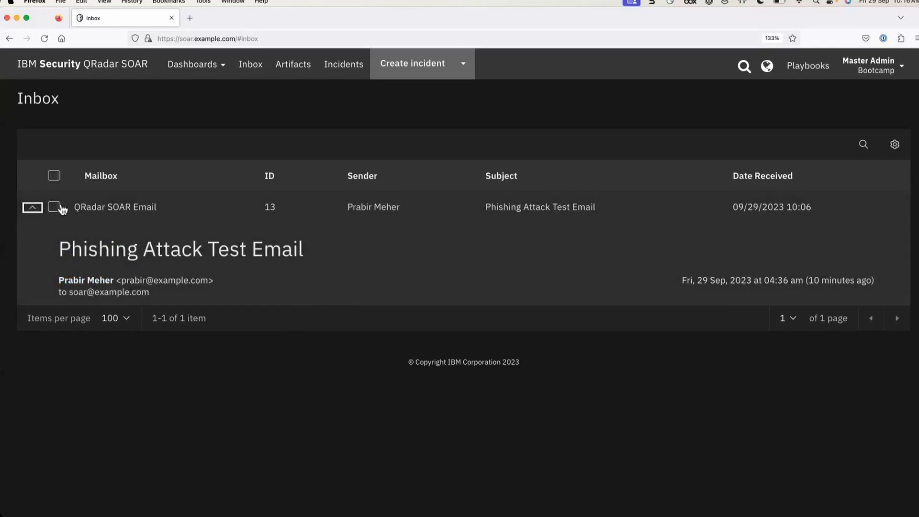
left_click(59, 207)
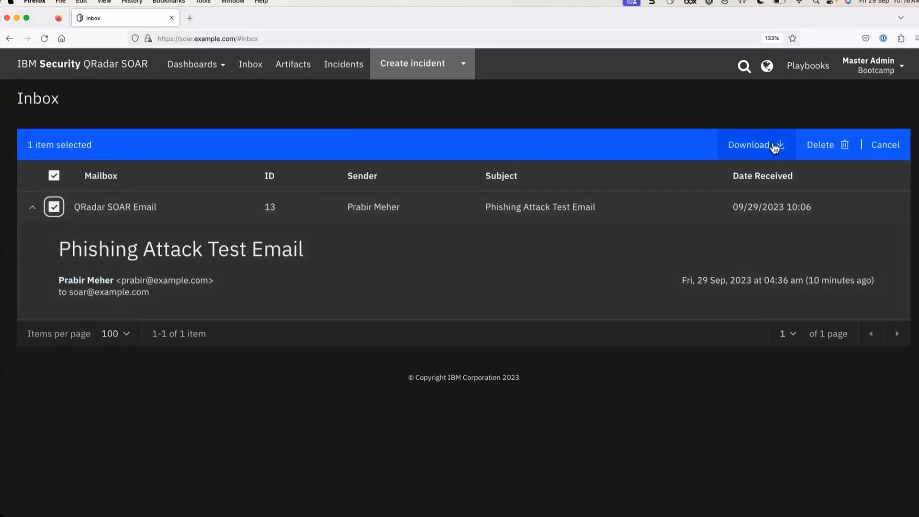
left_click(54, 211)
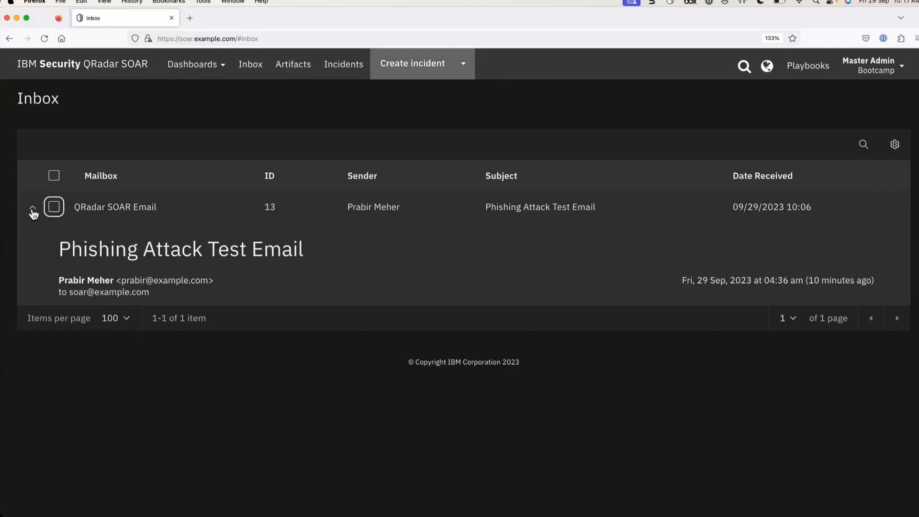
left_click(32, 211)
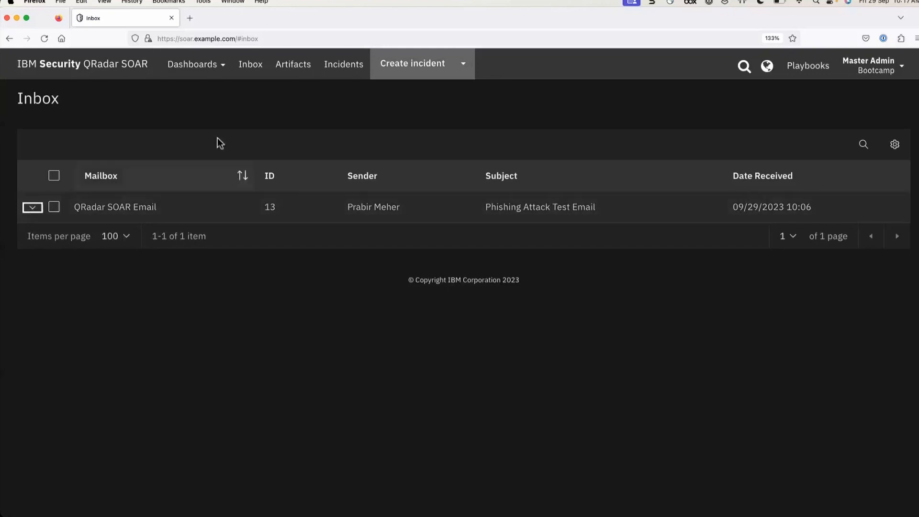
left_click(890, 70)
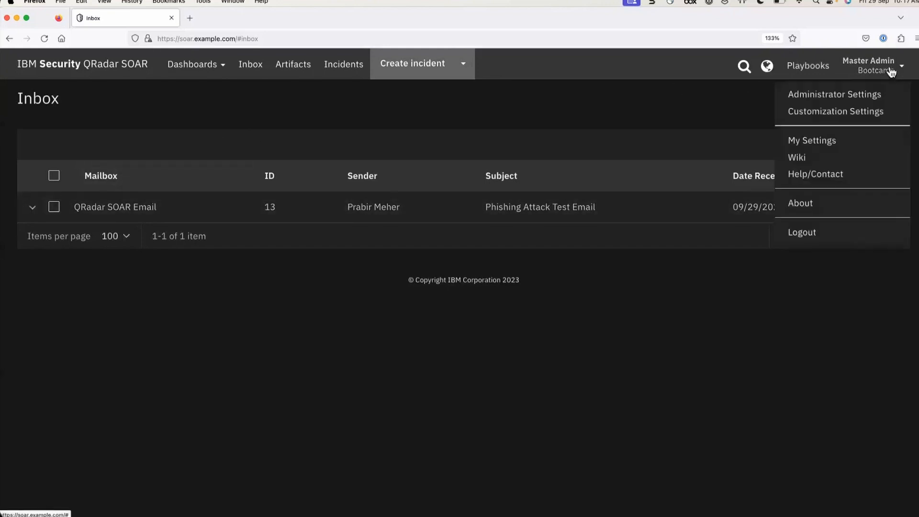
left_click(829, 114)
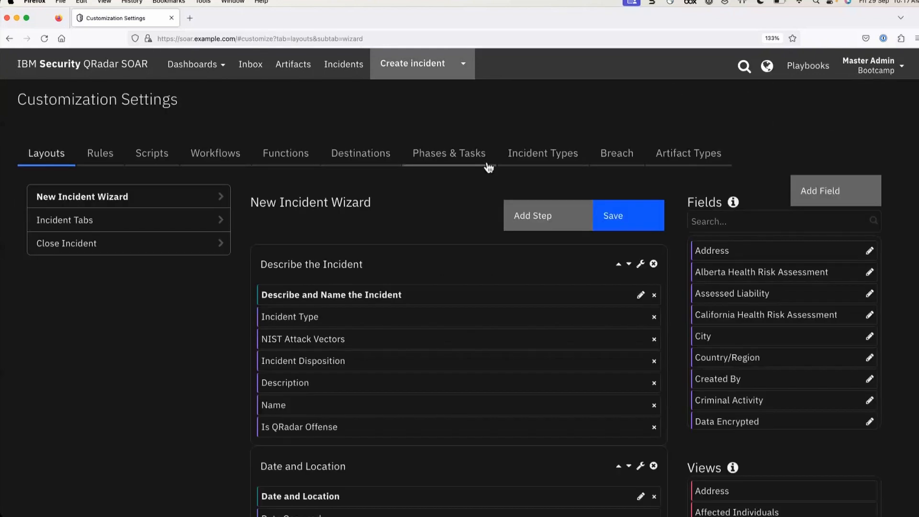
left_click(161, 160)
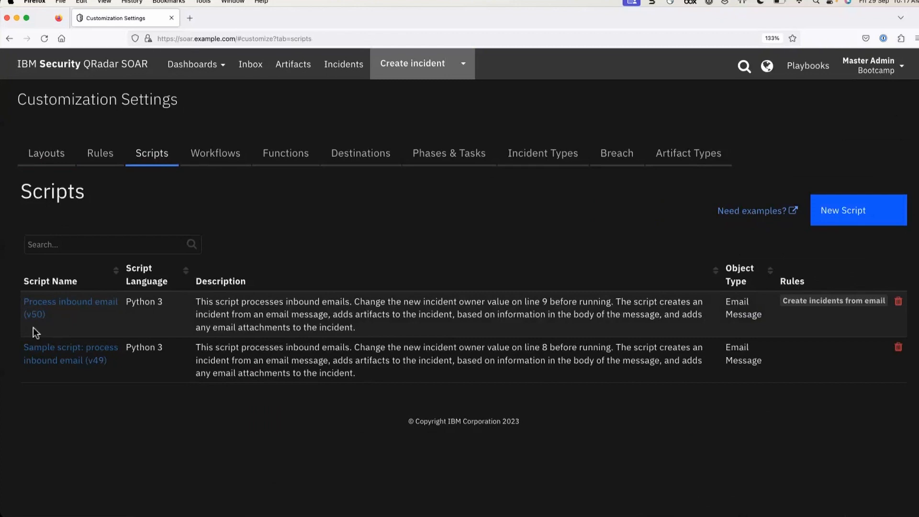
left_click(35, 314)
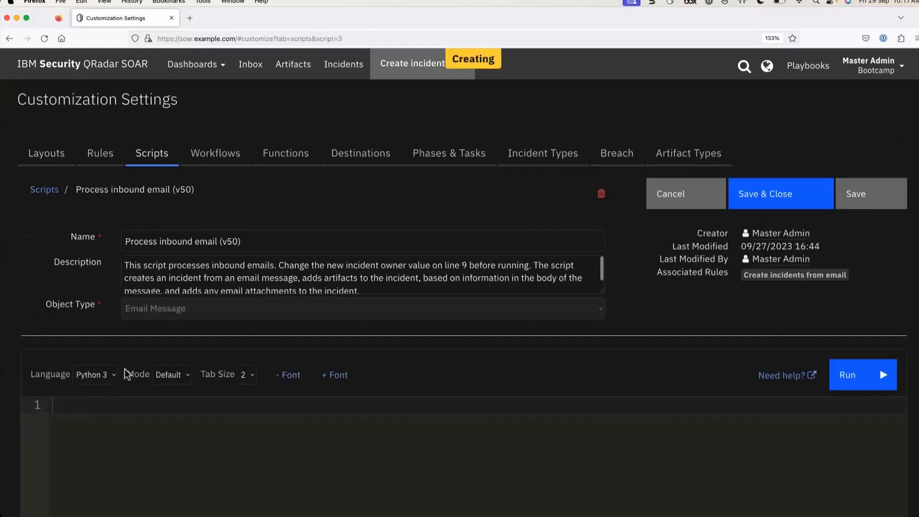
scroll(783, 355, "down", 2)
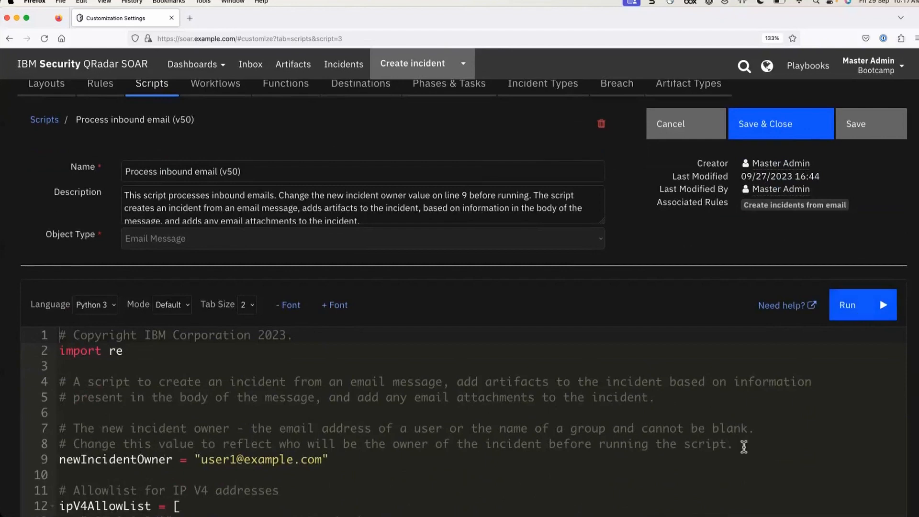
scroll(745, 444, "down", 3)
scroll(744, 447, "up", 3)
scroll(838, 377, "right", 1)
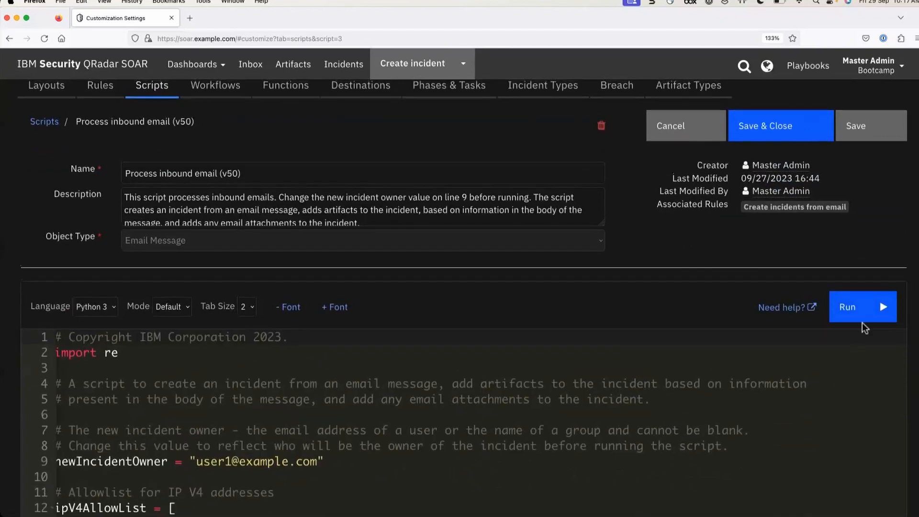
left_click(860, 311)
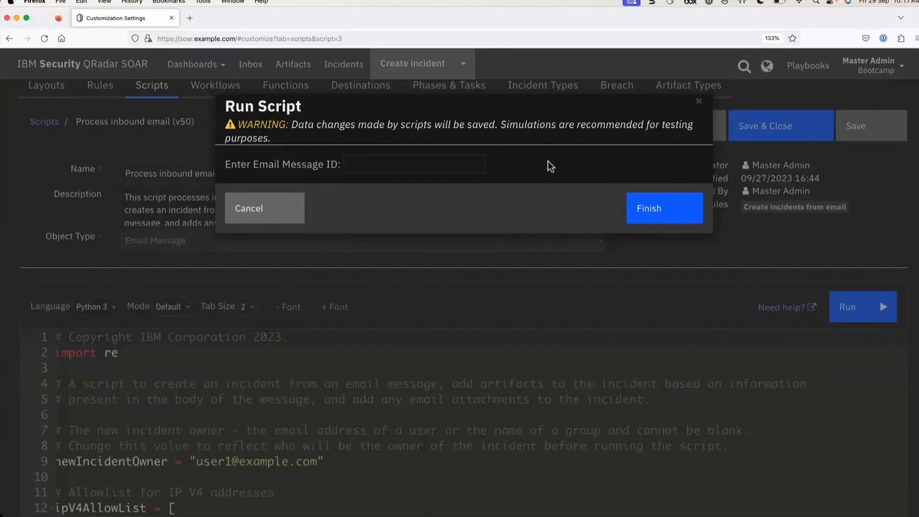
left_click(415, 139)
left_click(263, 218)
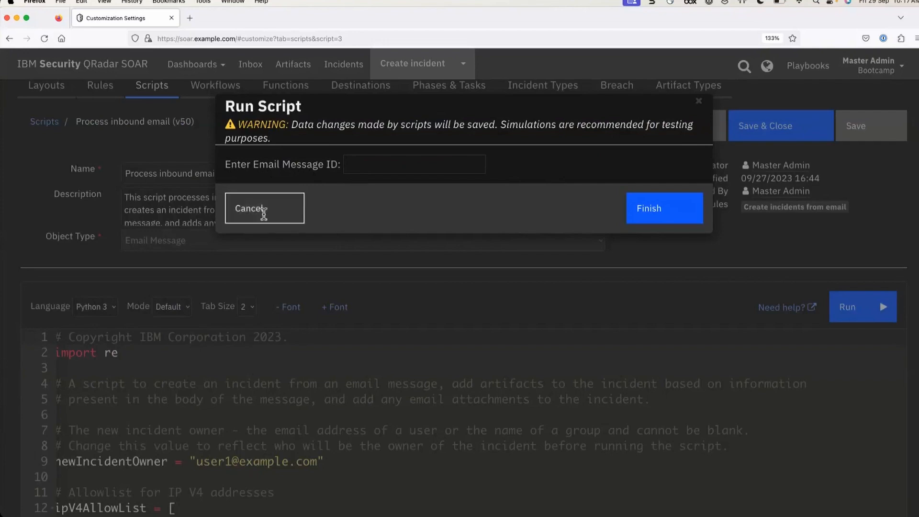
left_click(251, 64)
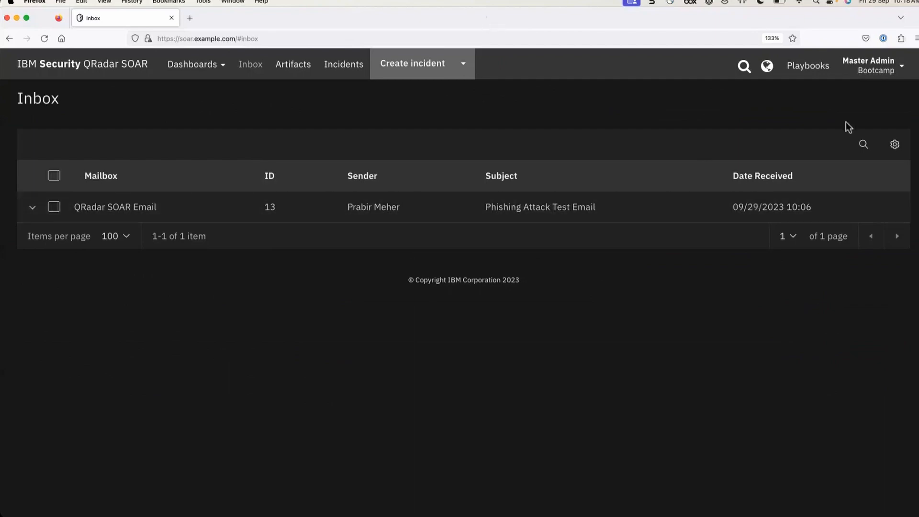
Open the Process inbound email (v50) script from Customization Settings > Scripts
left_click(888, 74)
left_click(818, 111)
left_click(151, 153)
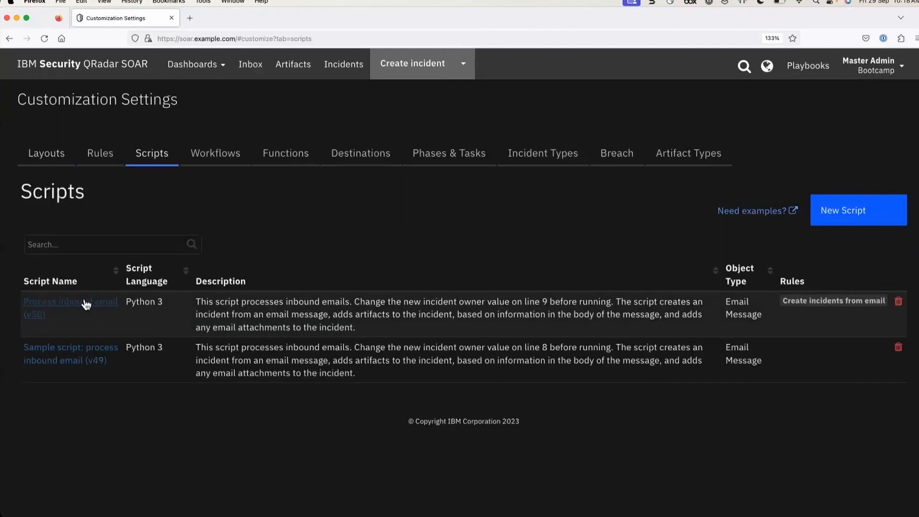
left_click(86, 304)
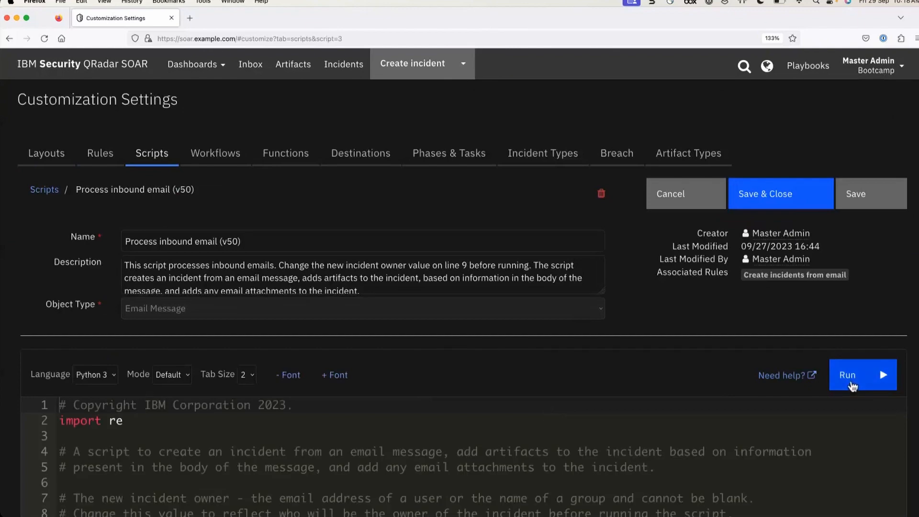
Run the script with Email Message ID 13
left_click(851, 385)
type("13")
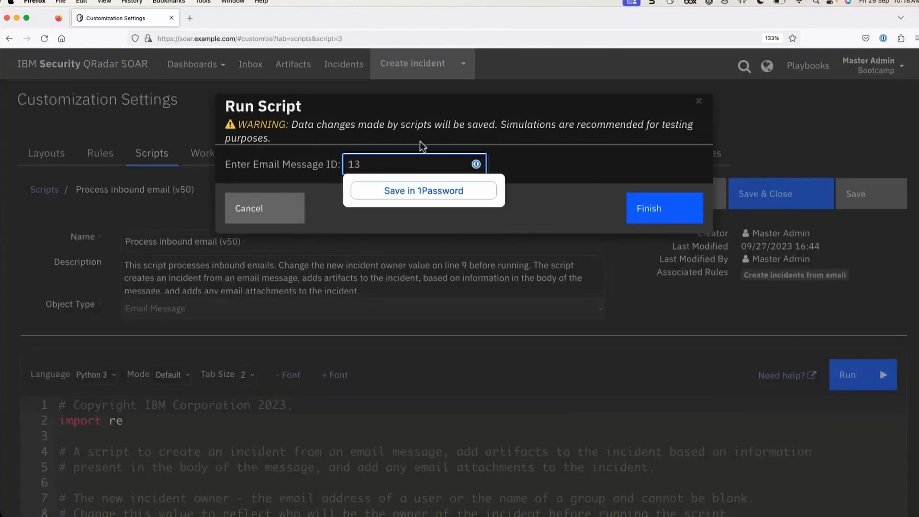
key("super+a")
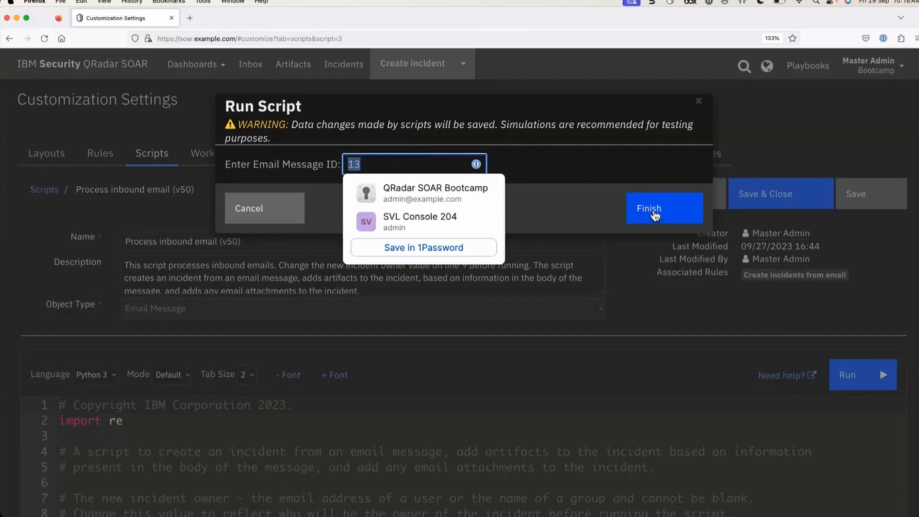
left_click(655, 216)
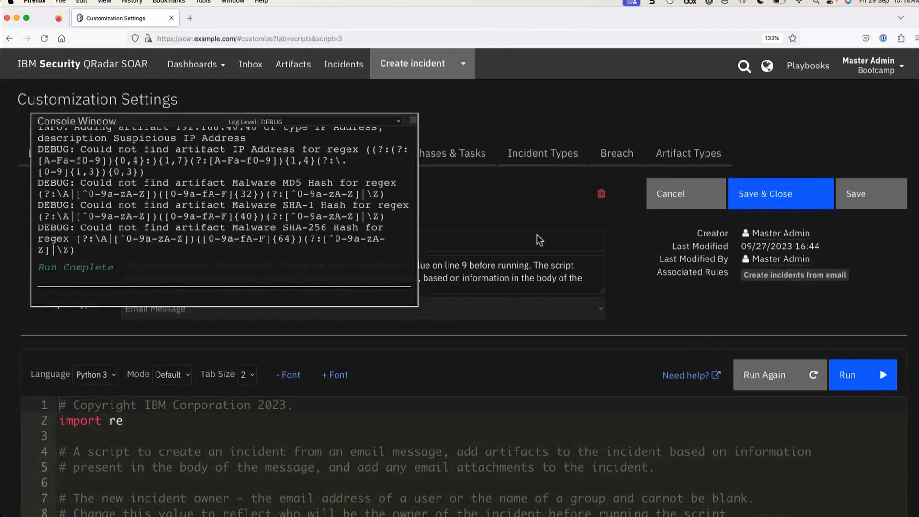
Leave the log level at DEBUG and widen the console to review the new incident's three artifacts
scroll(136, 194, "up", 2)
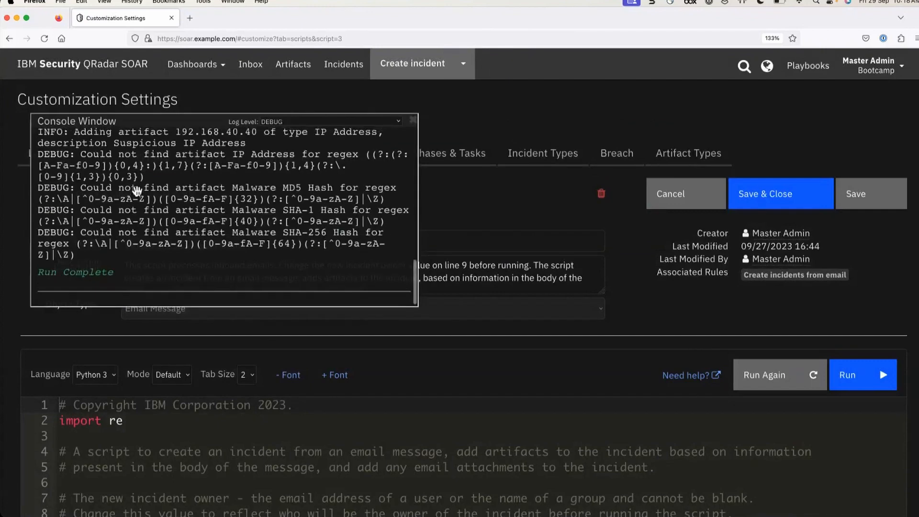
left_click(287, 123)
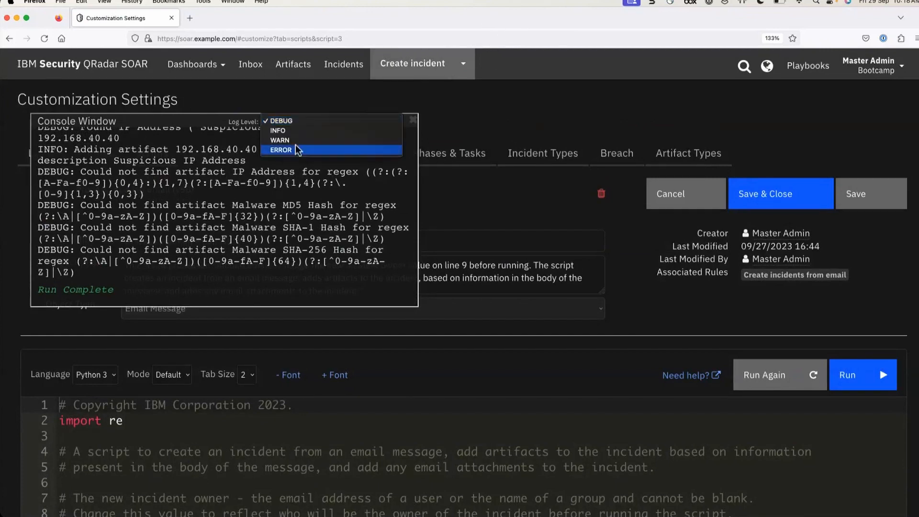
left_click(151, 125)
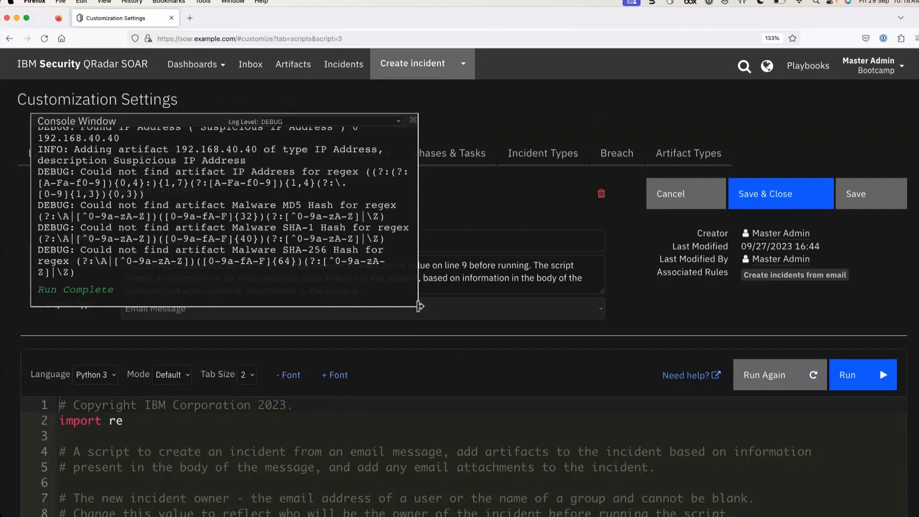
left_click_drag(419, 306, 527, 425)
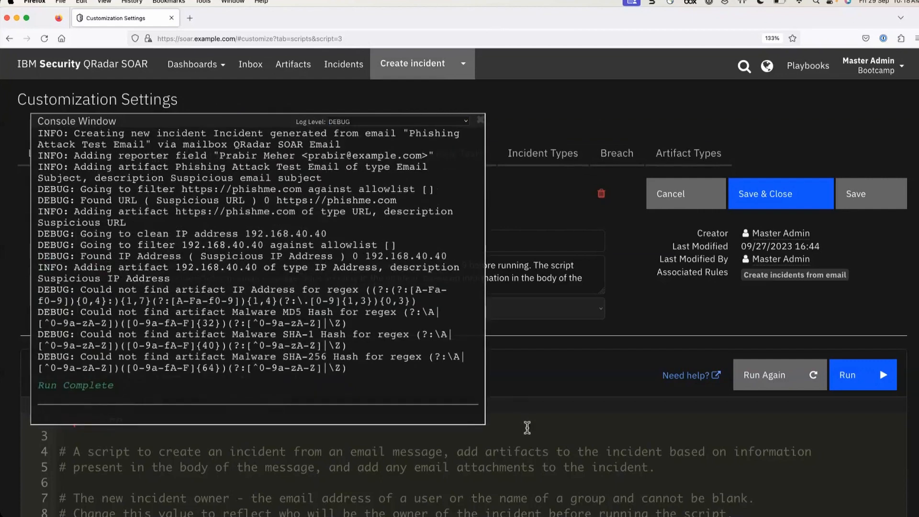
scroll(312, 239, "up", 10)
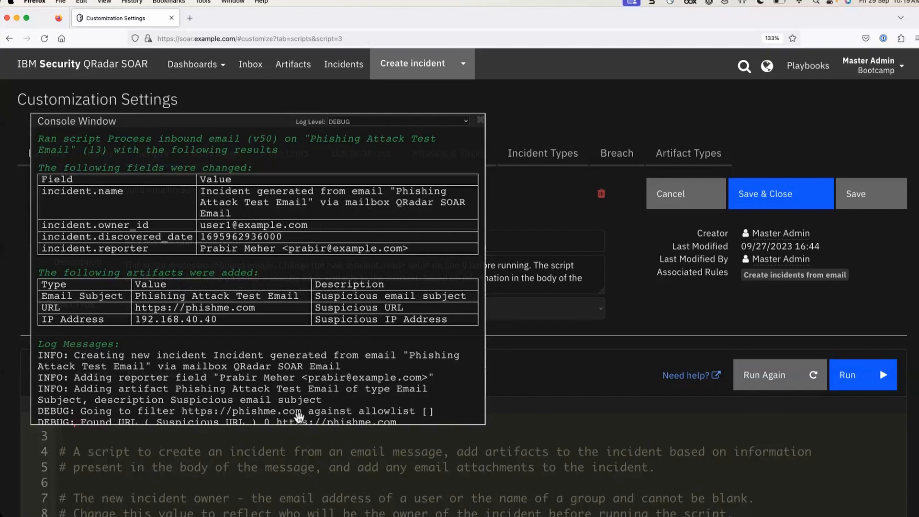
scroll(284, 472, "down", 3)
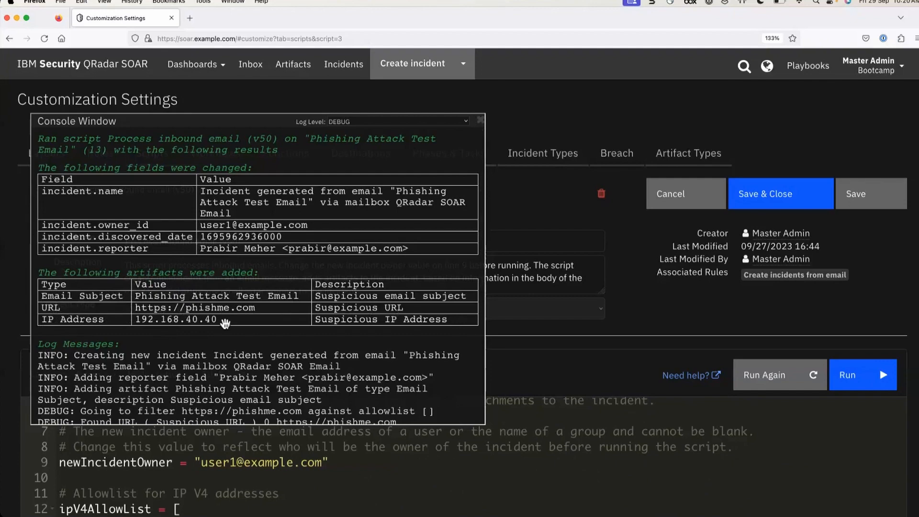
Scroll the script's run log down to Run Complete and close the console window
scroll(225, 324, "down", 10)
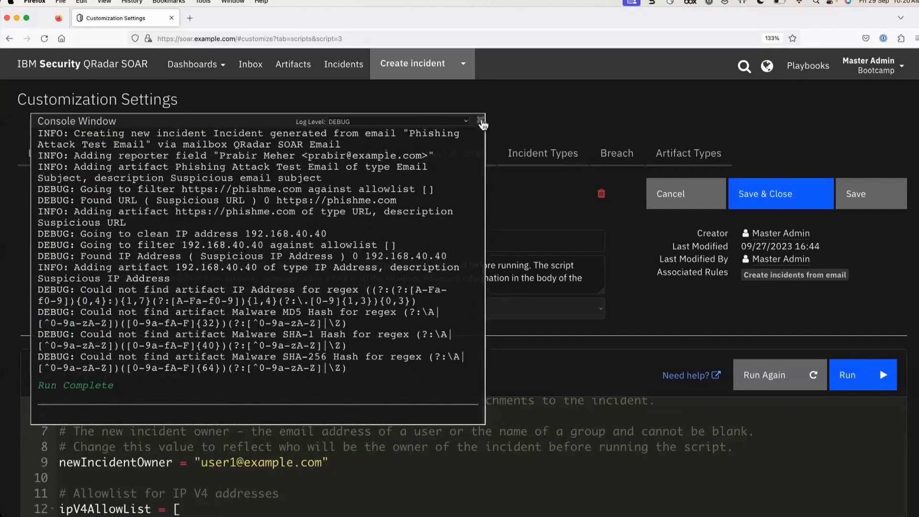
left_click(480, 121)
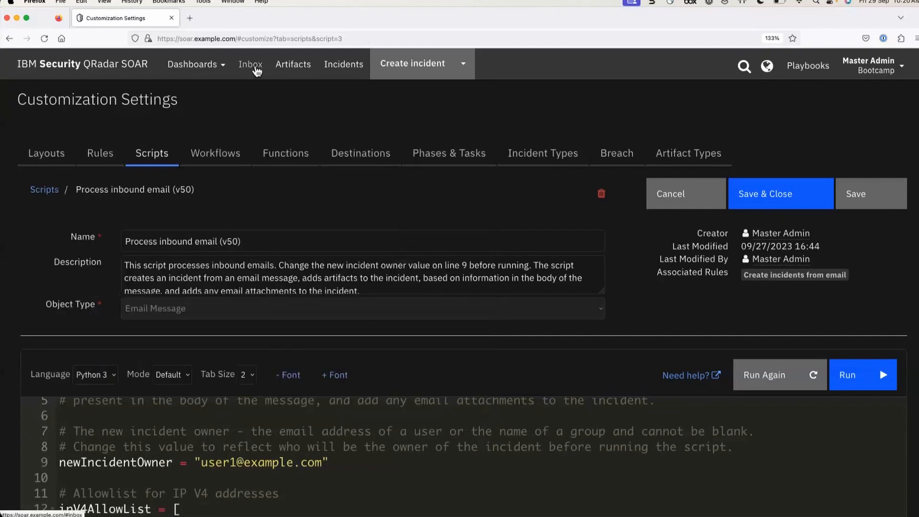
Open the Inbox and confirm it reports no new emails left to process
left_click(250, 65)
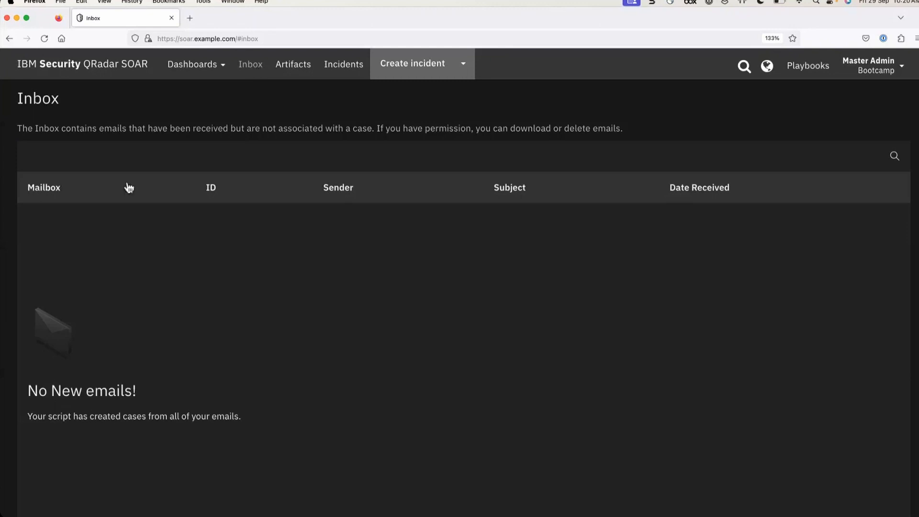
scroll(30, 422, "up", 5)
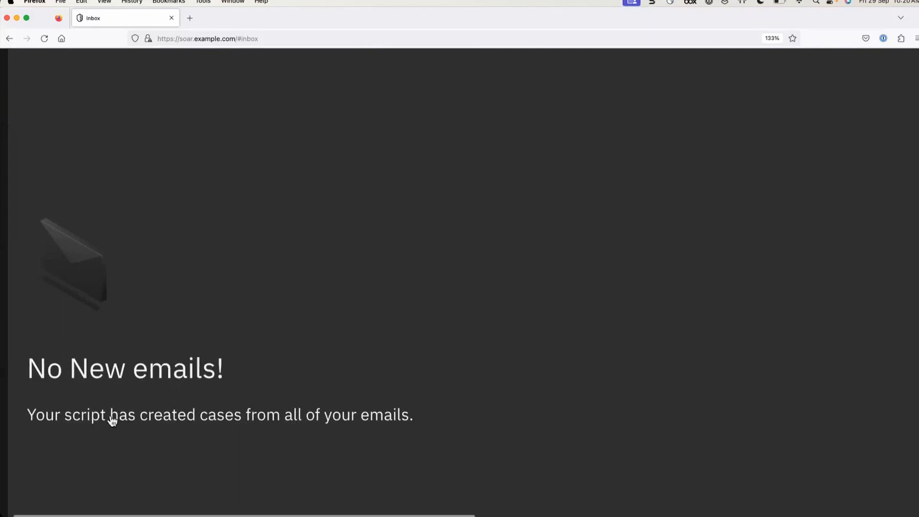
scroll(110, 419, "down", 5)
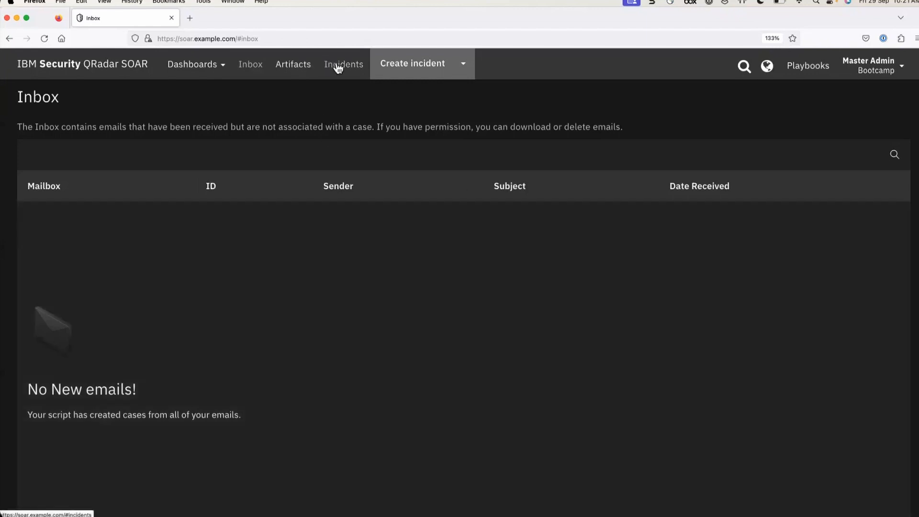
Open incident 2116 from the Incidents list and check that its Incident Type is empty
left_click(338, 68)
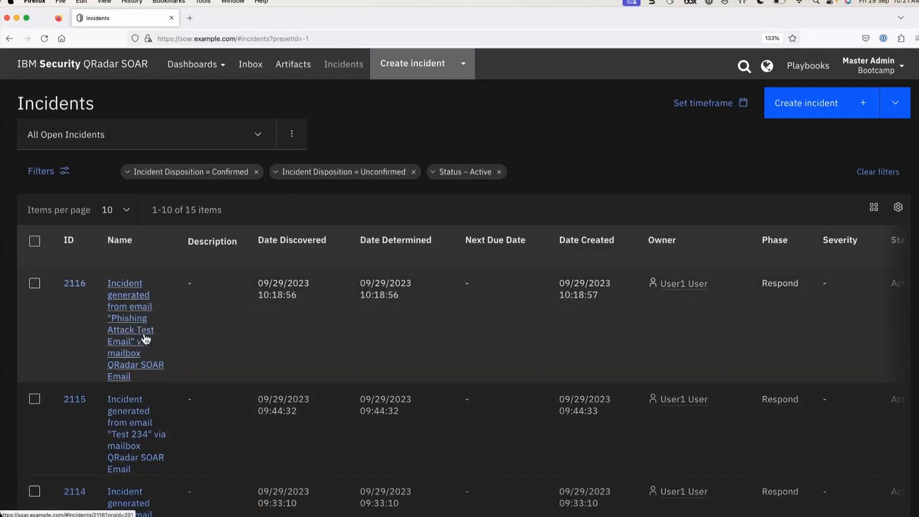
left_click(128, 341)
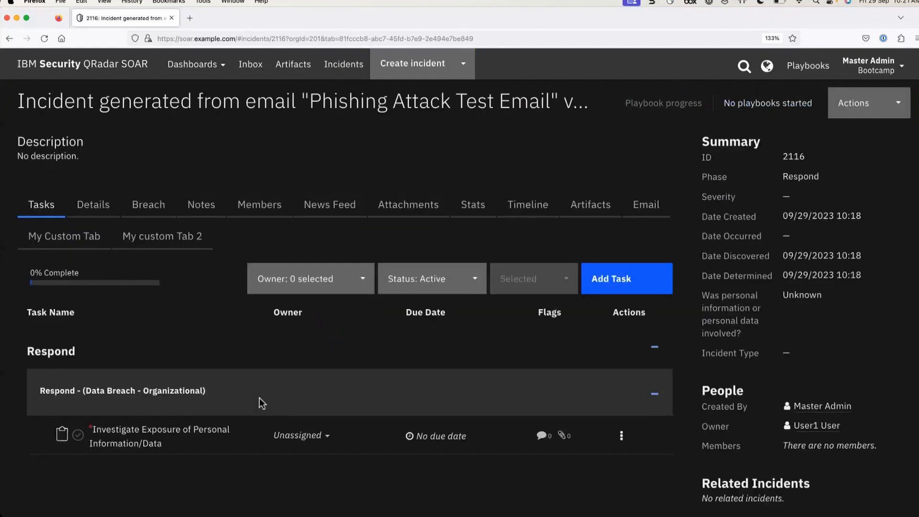
scroll(259, 398, "down", 2)
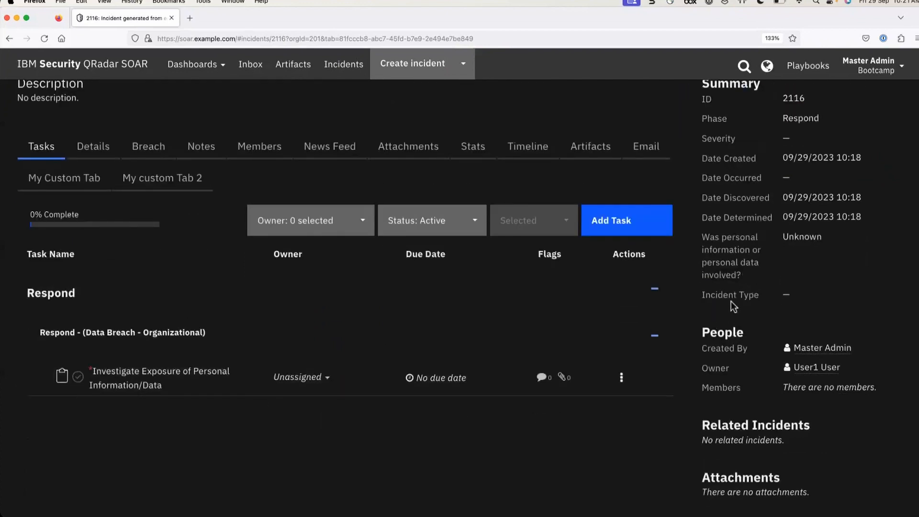
left_click_drag(784, 296, 820, 299)
left_click(880, 65)
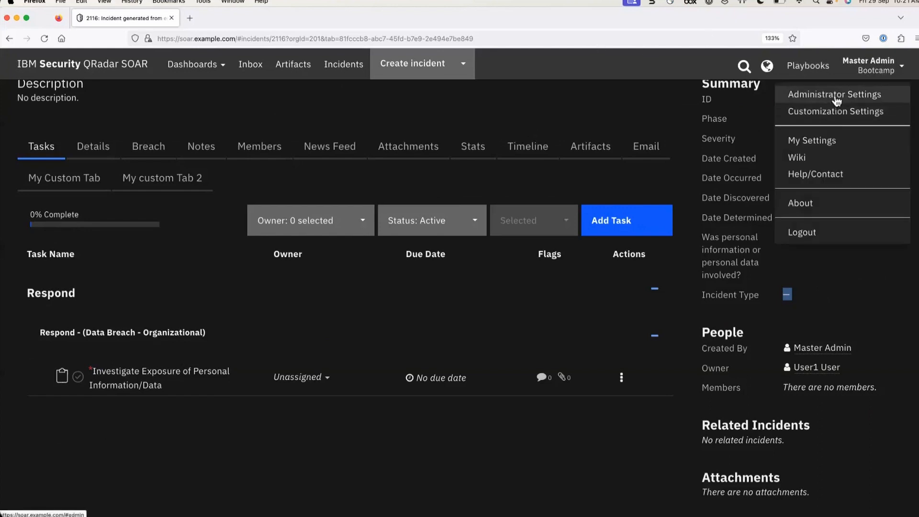
Reopen the Process inbound email (v50) script from Customization Settings > Scripts
left_click(836, 113)
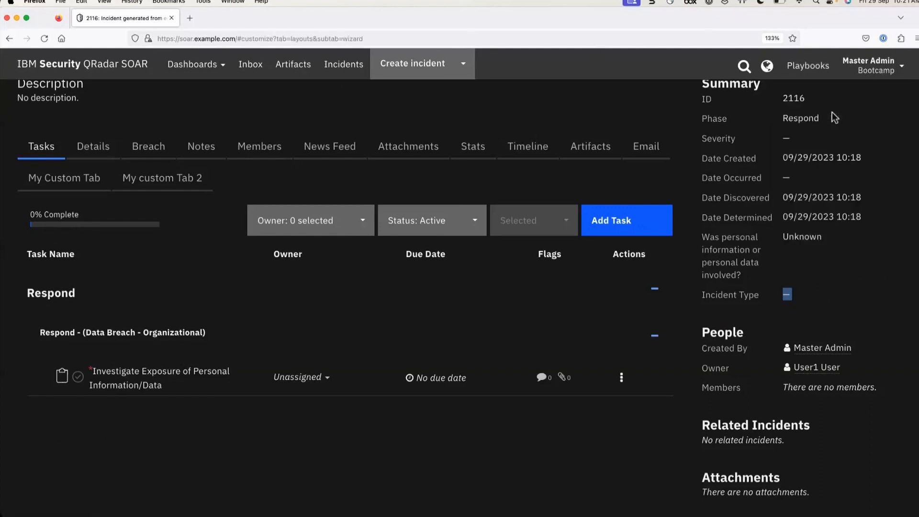
left_click(153, 98)
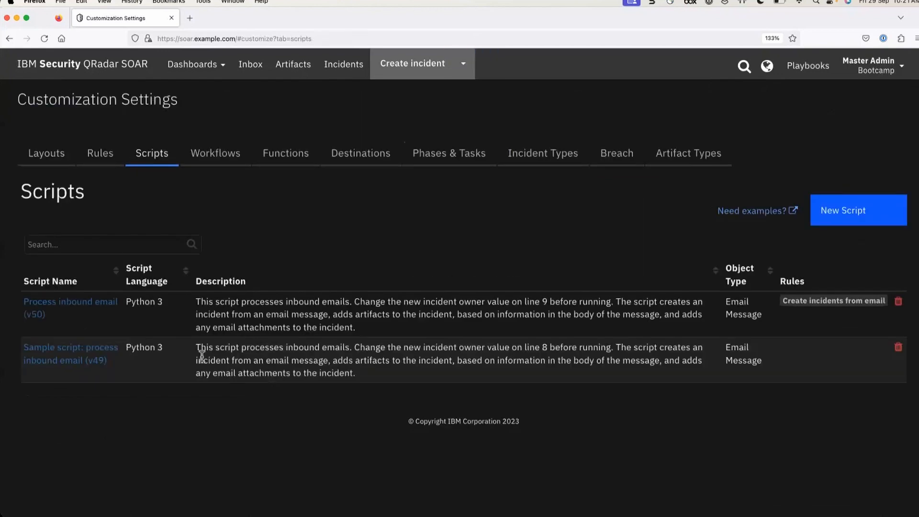
left_click(65, 302)
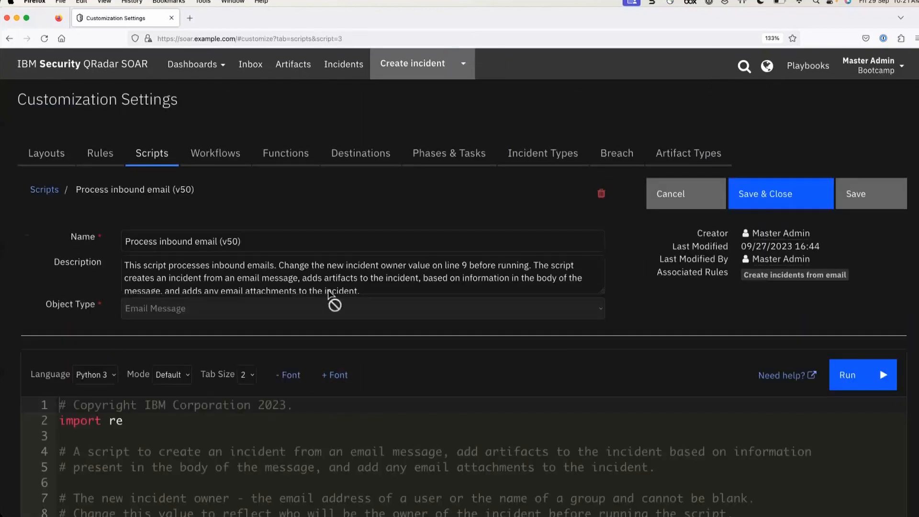
Scroll the script to the '# Mainline starts here' section with the commented Phishing line
scroll(333, 281, "down", 1)
scroll(360, 455, "down", 5)
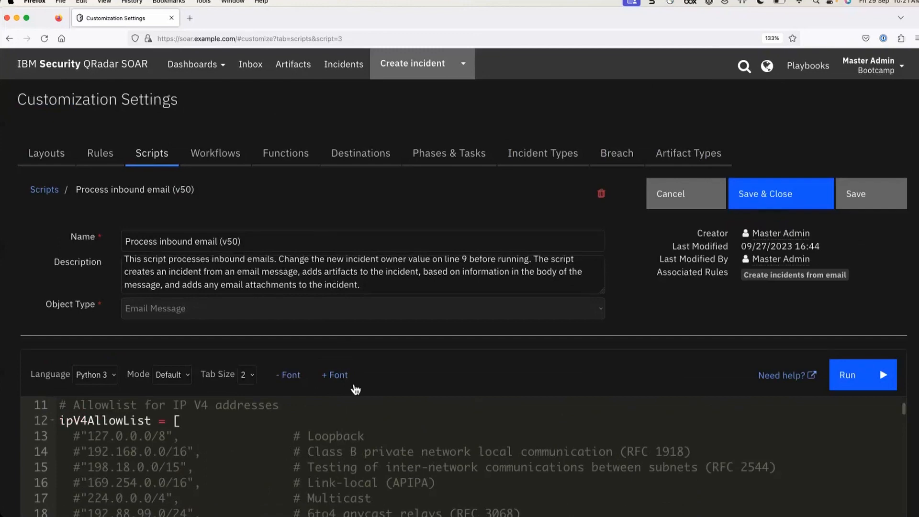
scroll(360, 455, "down", 20)
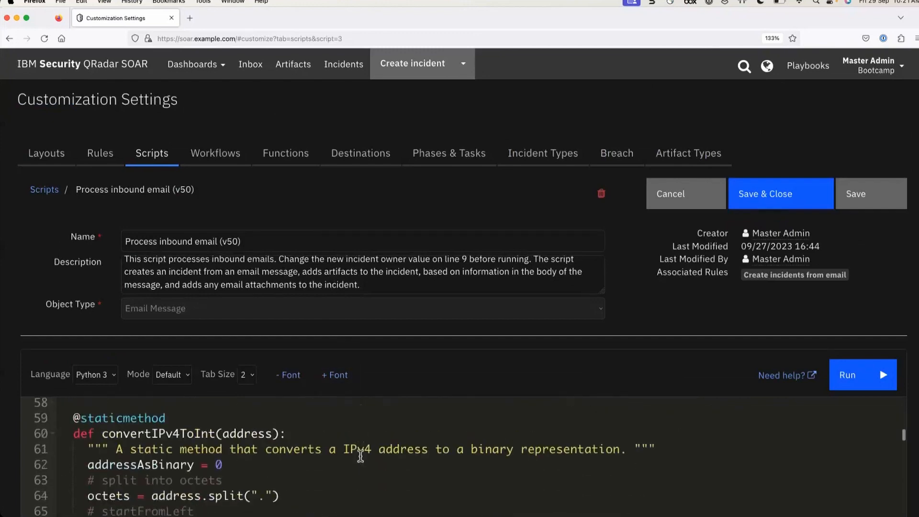
scroll(360, 454, "down", 20)
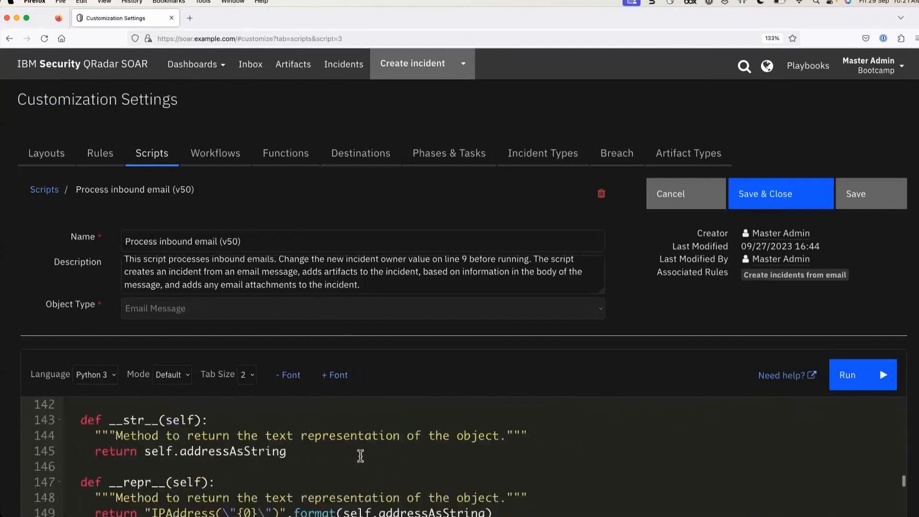
scroll(360, 456, "down", 15)
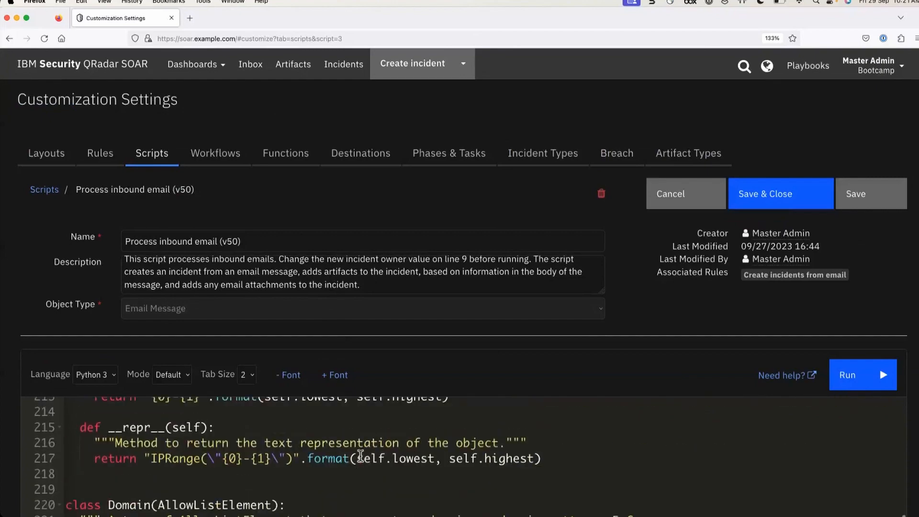
scroll(360, 454, "down", 4)
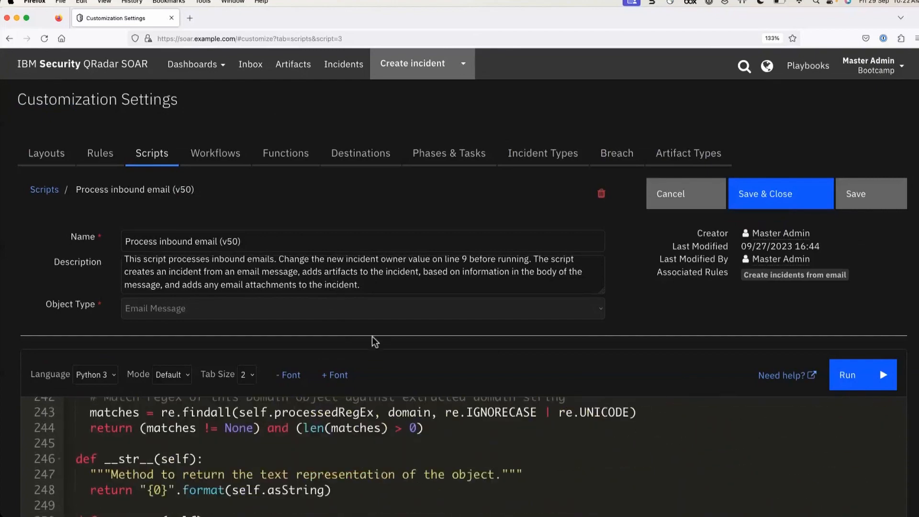
scroll(370, 281, "down", 5)
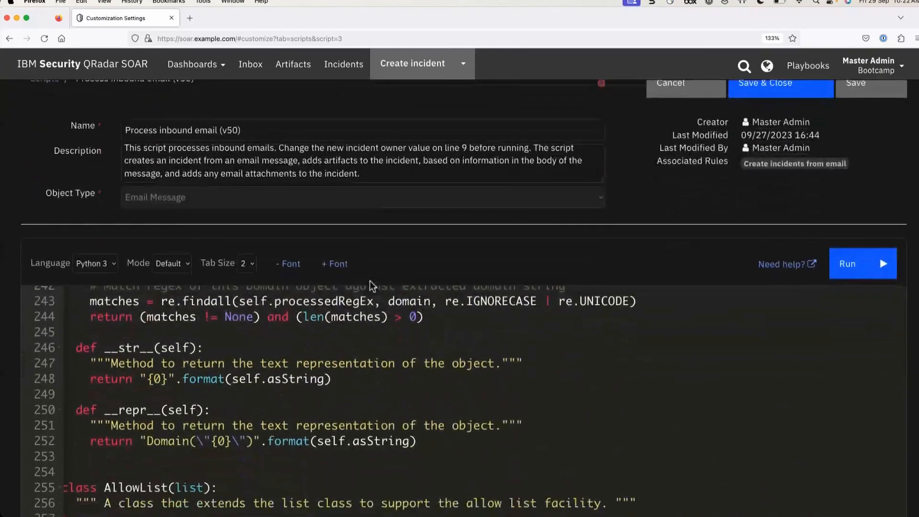
scroll(340, 332, "down", 14)
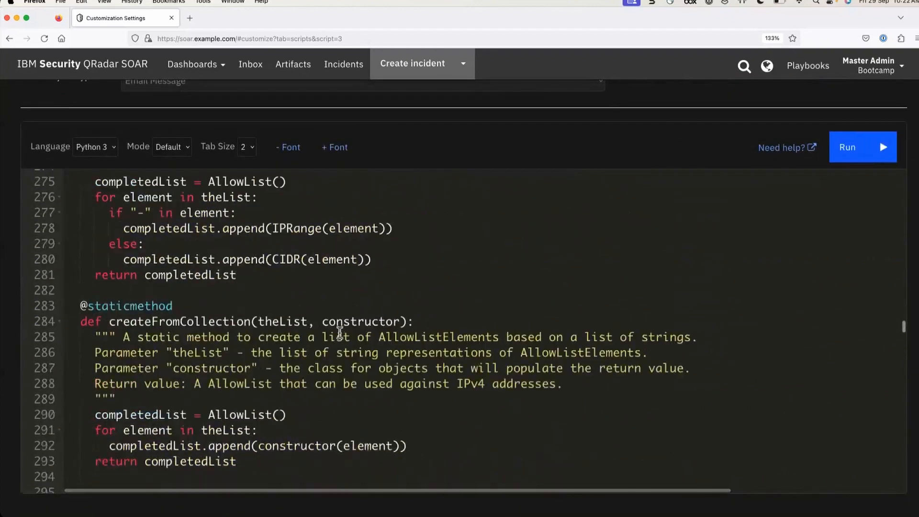
scroll(340, 333, "up", 2)
scroll(340, 332, "down", 13)
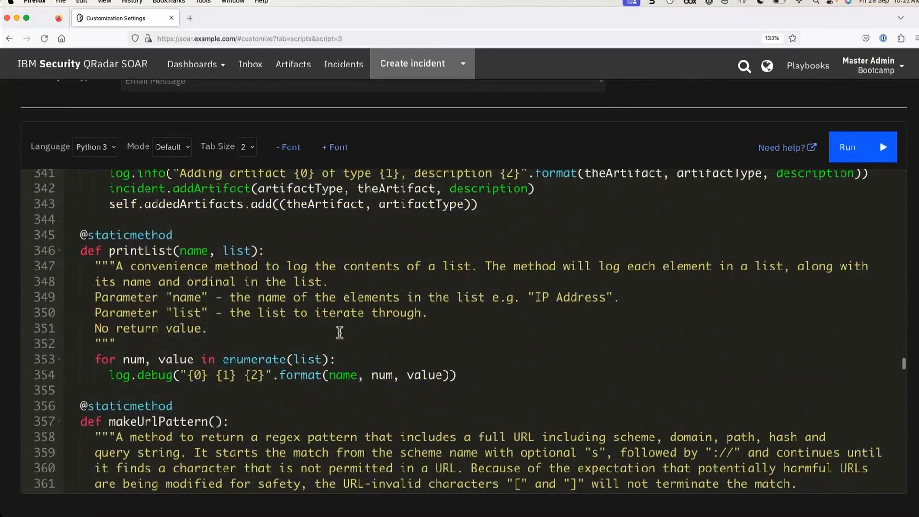
scroll(340, 332, "down", 20)
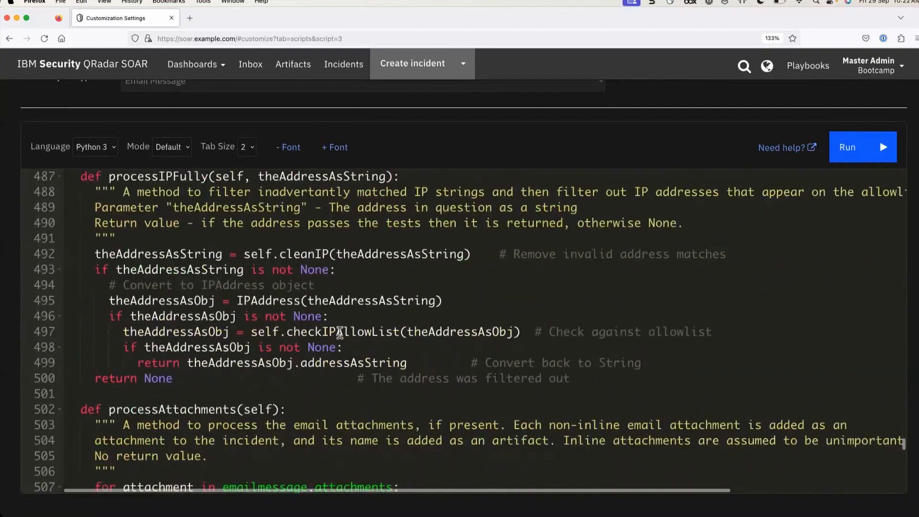
scroll(340, 332, "up", 1)
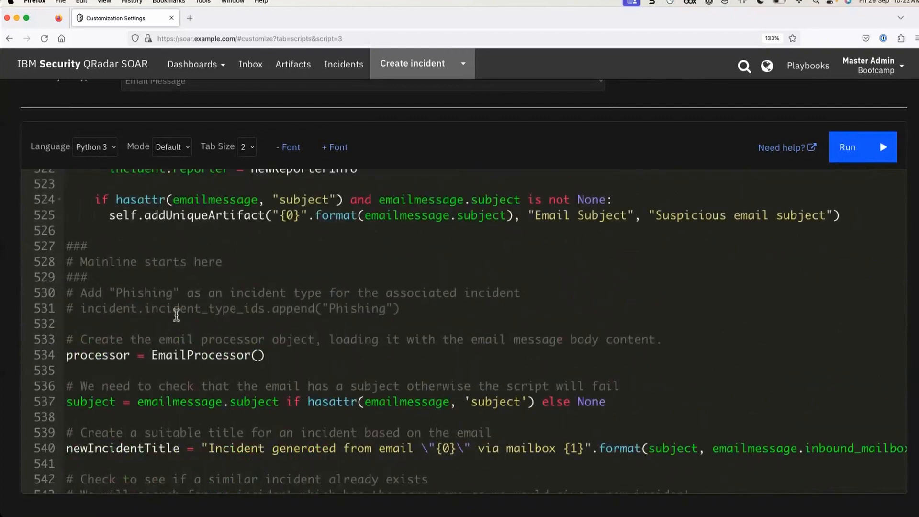
Copy the commented Phishing incident-type line 531 into a new uncommented line 532
left_click_drag(67, 256, 237, 278)
left_click(154, 307)
key("Left")
key("Left")
key("Left")
key("Left")
key("Left")
key("Left")
key("Left")
key("Left")
key("Left")
key("Left")
key("shift+Right")
key("shift+Right")
key("shift+Right")
key("shift+Right")
key("shift+Right")
key("shift+Right")
key("shift+Right")
left_click_drag(153, 310, 410, 306)
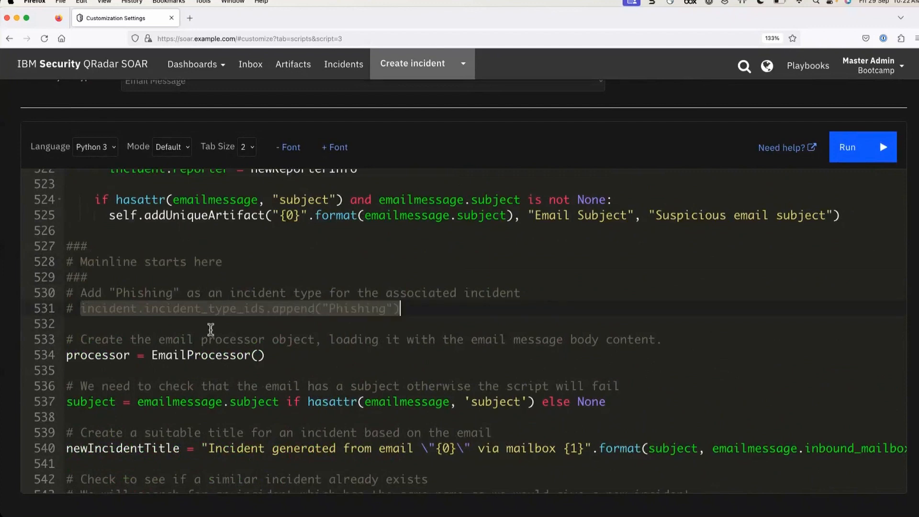
left_click(132, 324)
left_click(82, 309)
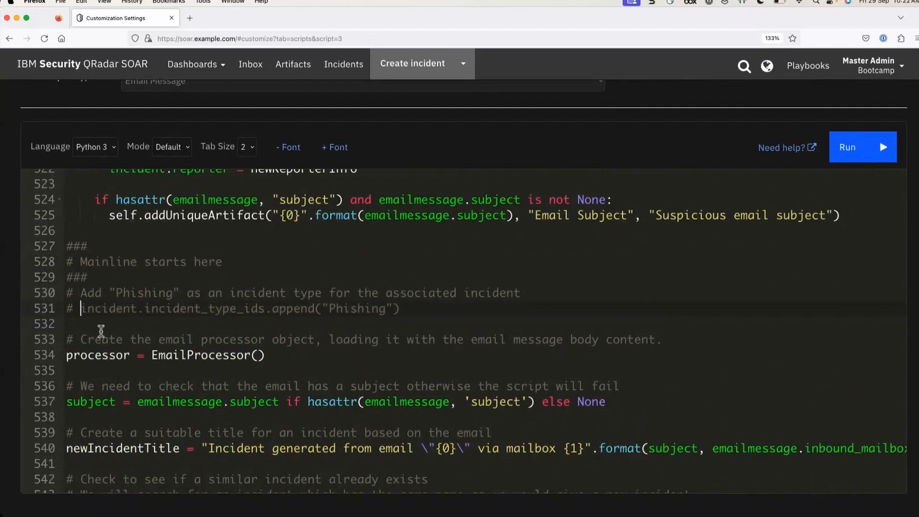
key("shift+End")
key("super+c")
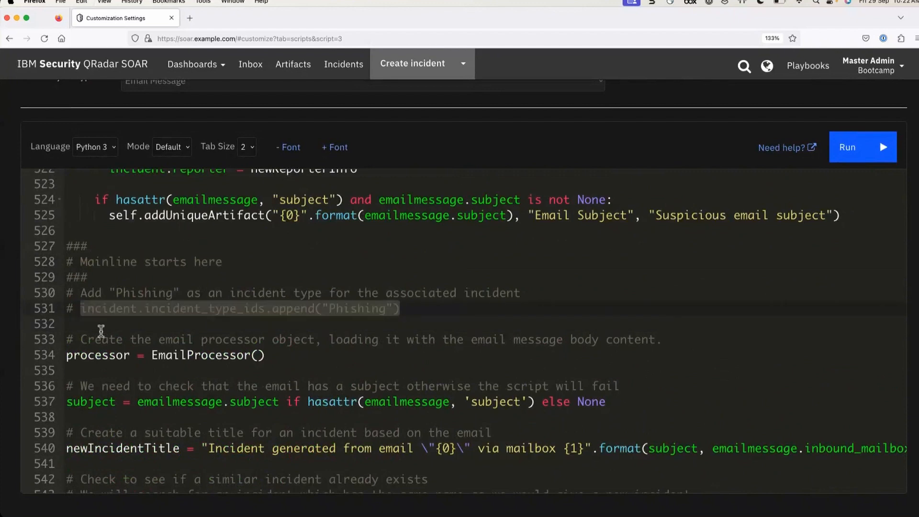
key("Right")
key("Return")
key("super+v")
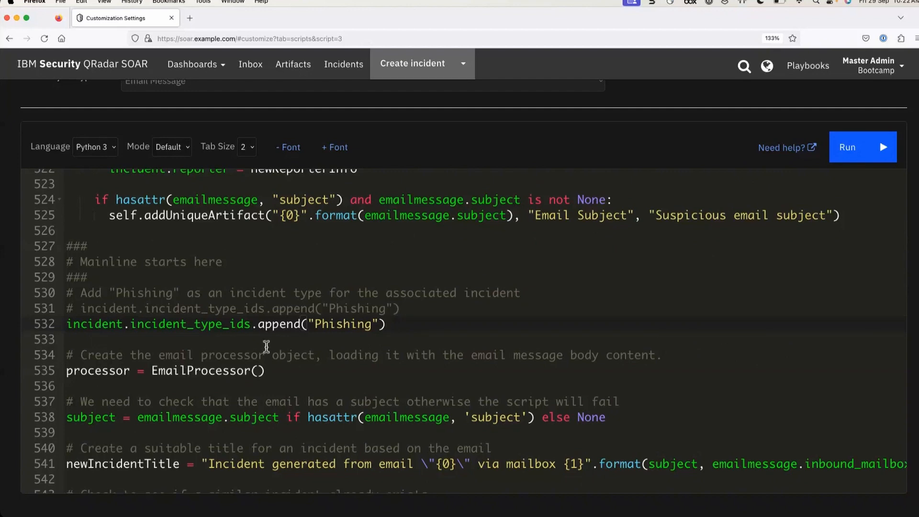
Inspect the new Phishing line, then go to Incidents and discard the unsaved script changes
double_click(338, 324)
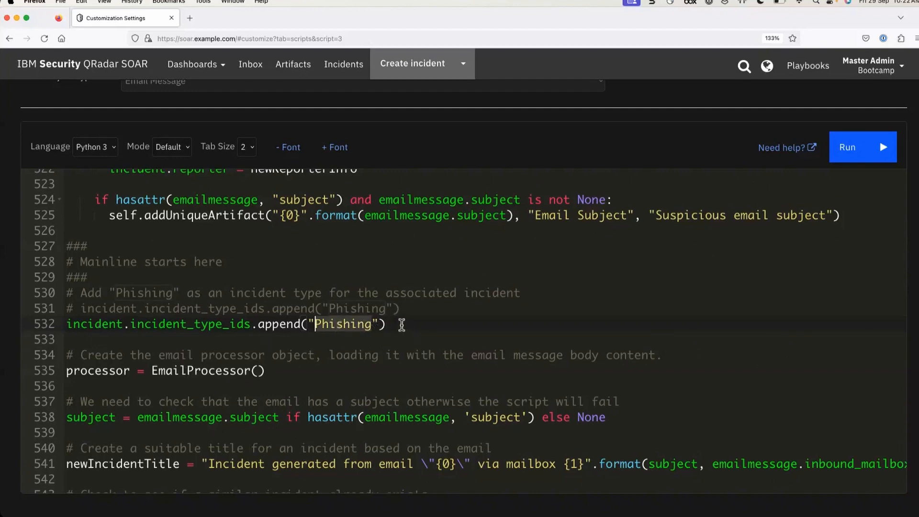
left_click(402, 325)
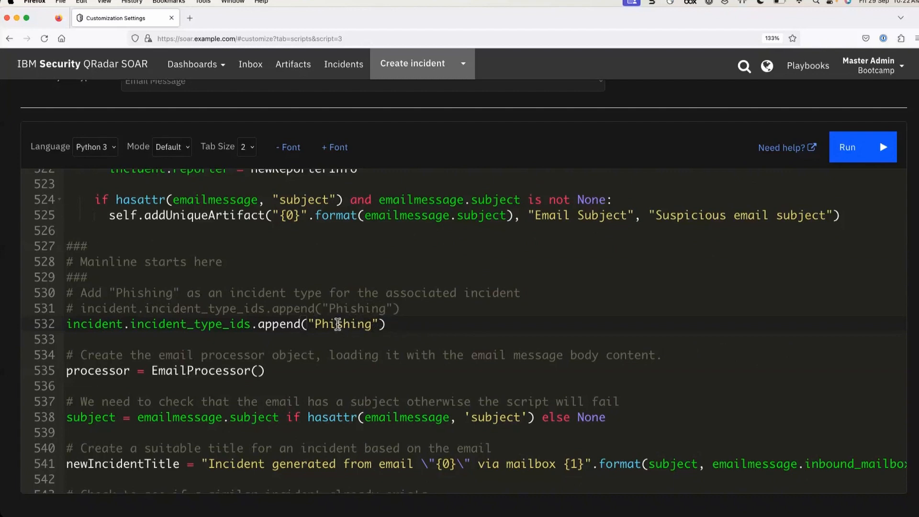
double_click(337, 325)
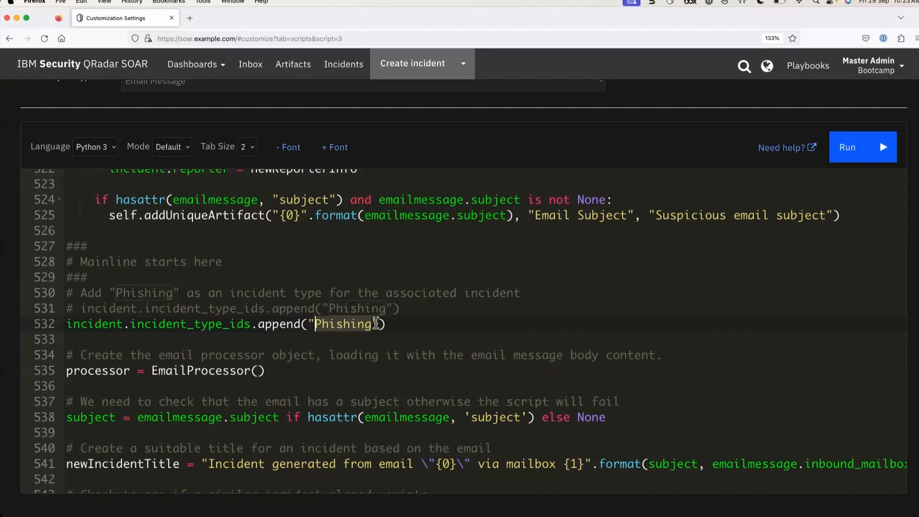
left_click(399, 322)
left_click_drag(400, 322, 57, 331)
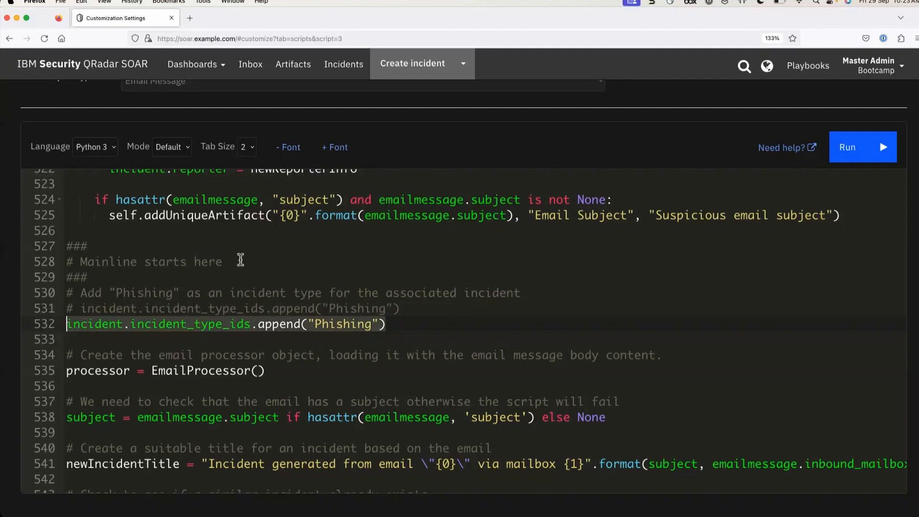
scroll(241, 258, "up", 10)
scroll(240, 259, "up", 20)
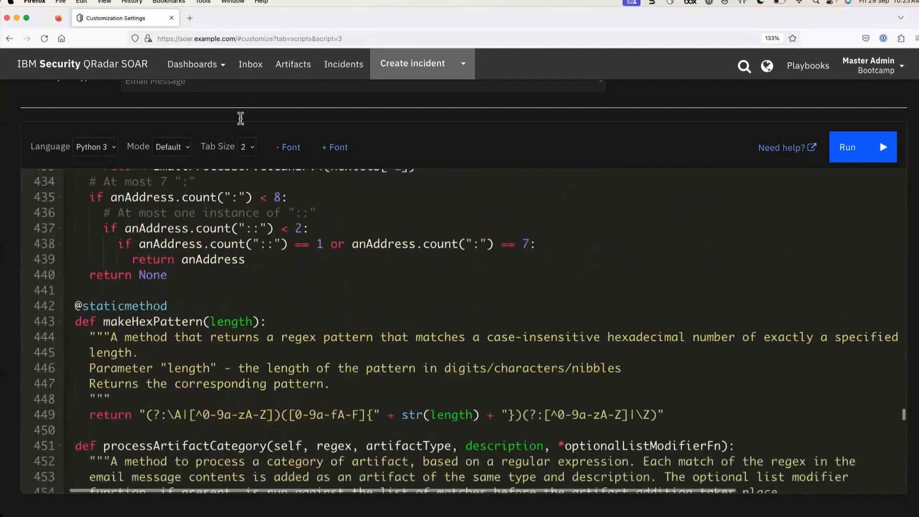
left_click(331, 64)
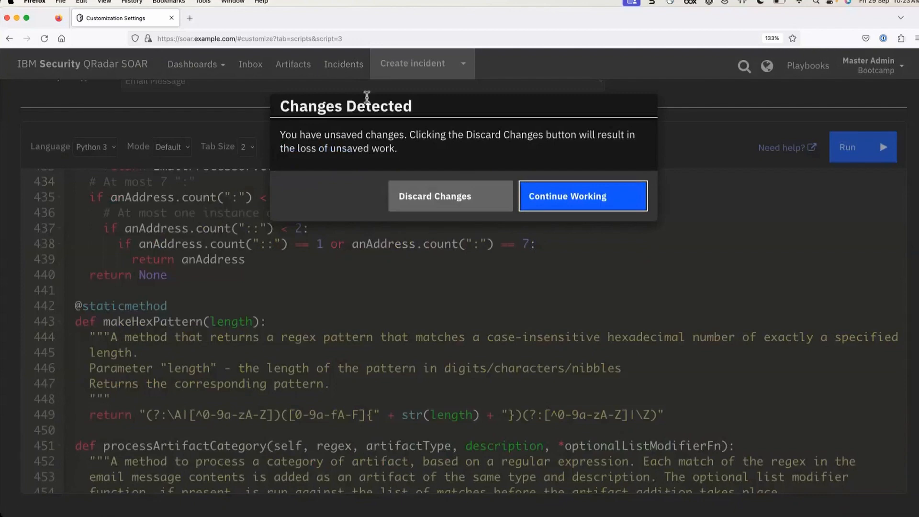
left_click(443, 196)
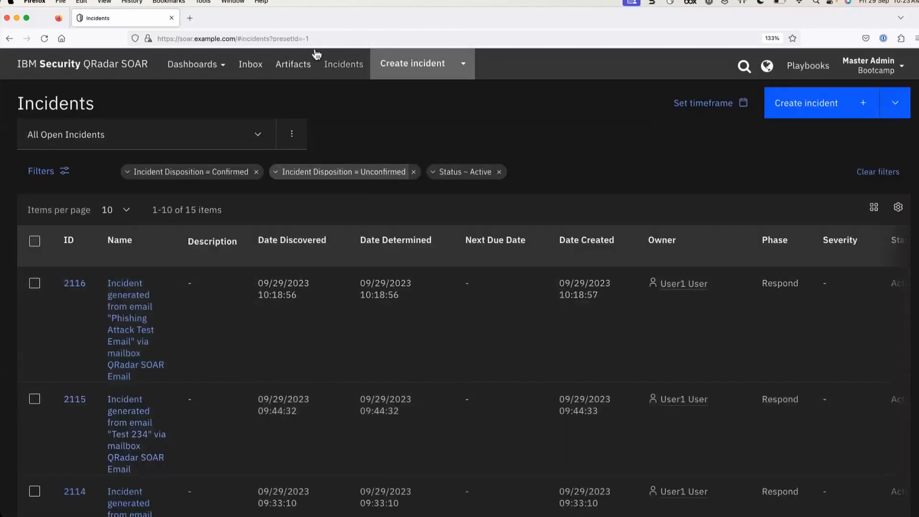
Edit incident 2116's details, choose Phishing as the Incident Type, and save
left_click(343, 64)
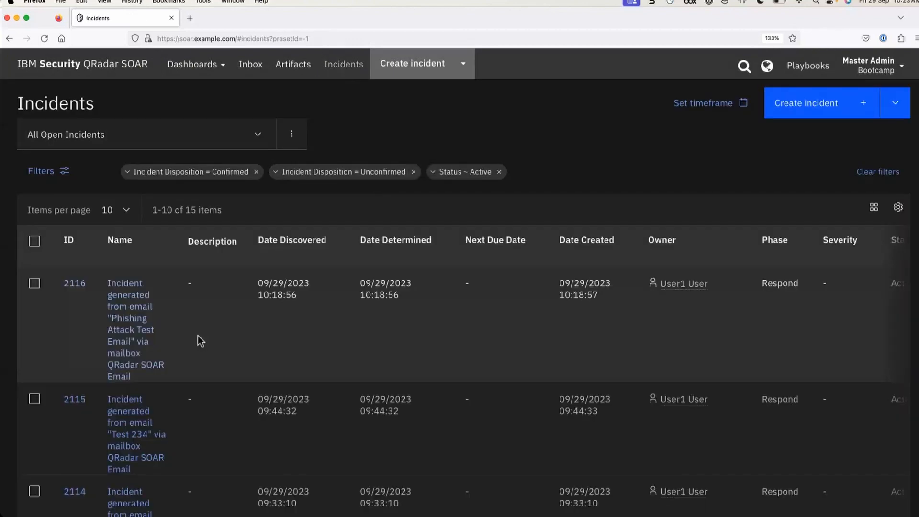
left_click(134, 320)
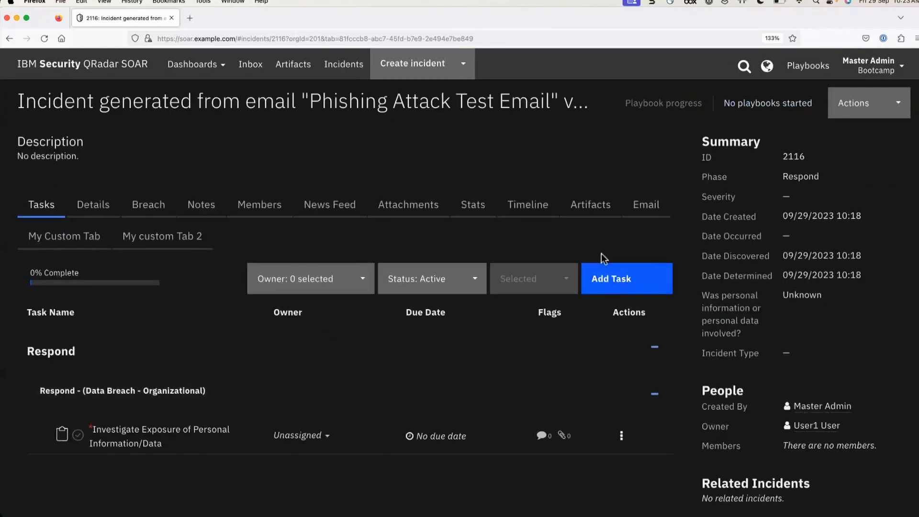
left_click(94, 205)
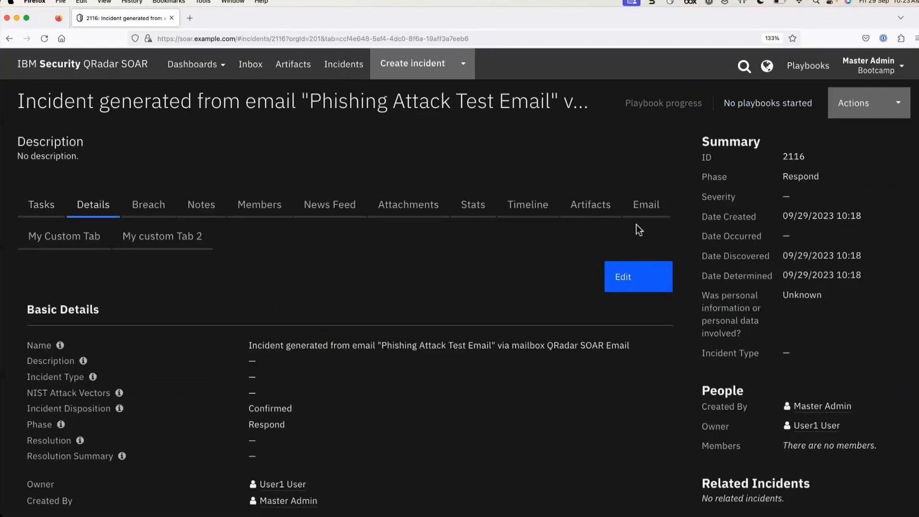
left_click(637, 276)
scroll(282, 307, "down", 5)
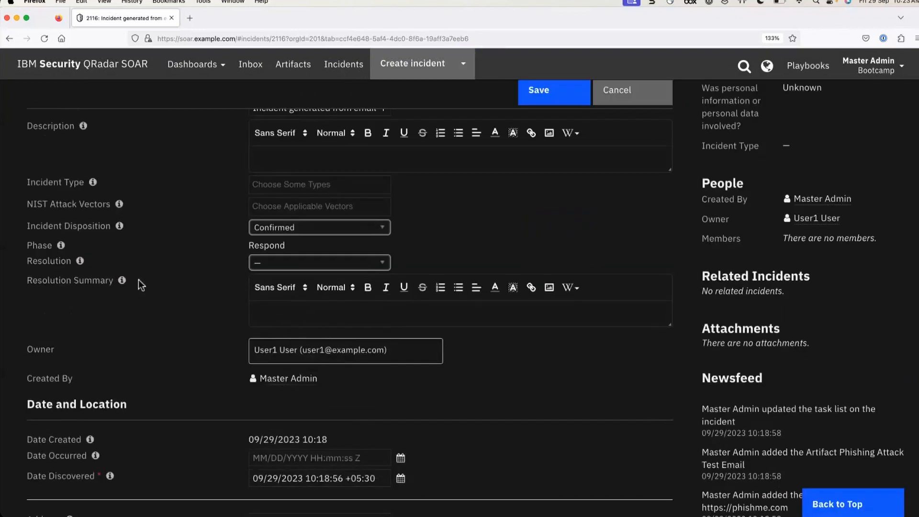
left_click(297, 185)
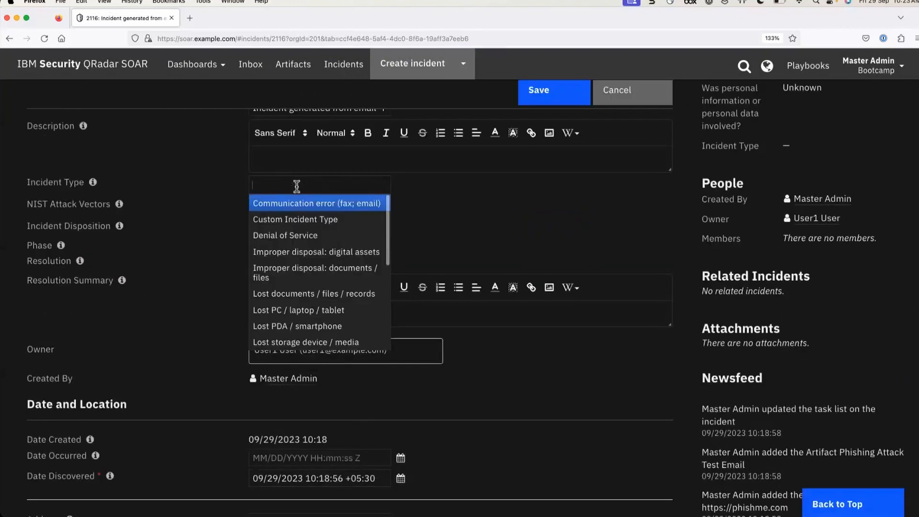
type("phis")
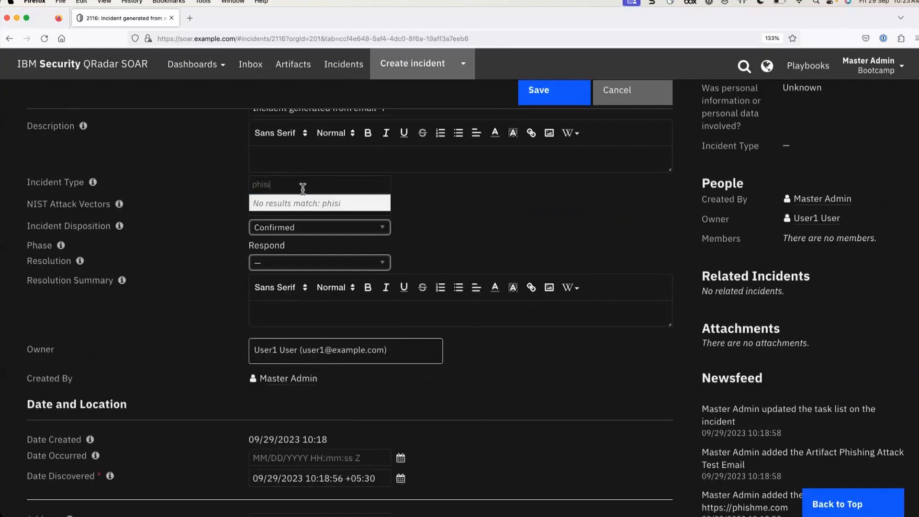
left_click(296, 205)
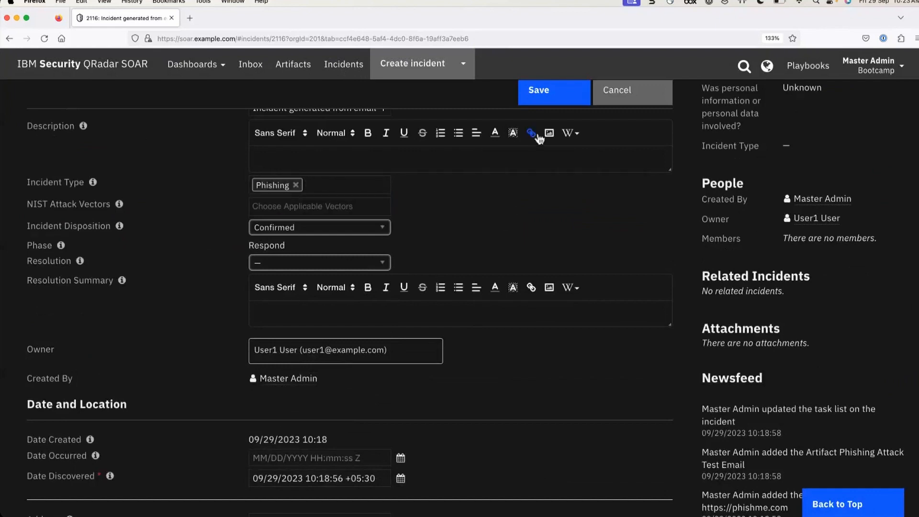
left_click(549, 99)
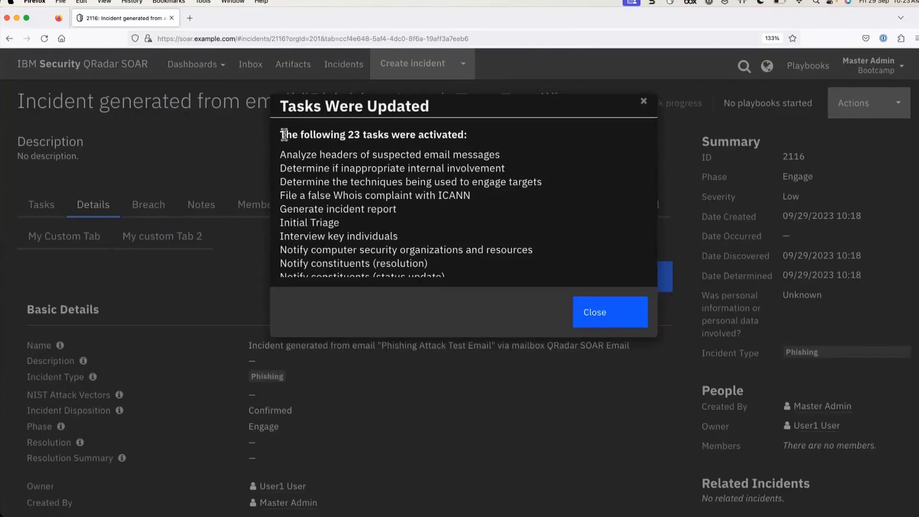
Review the 23 activated phishing tasks and close the Tasks Were Updated notice
left_click_drag(280, 135, 475, 139)
scroll(461, 174, "down", 5)
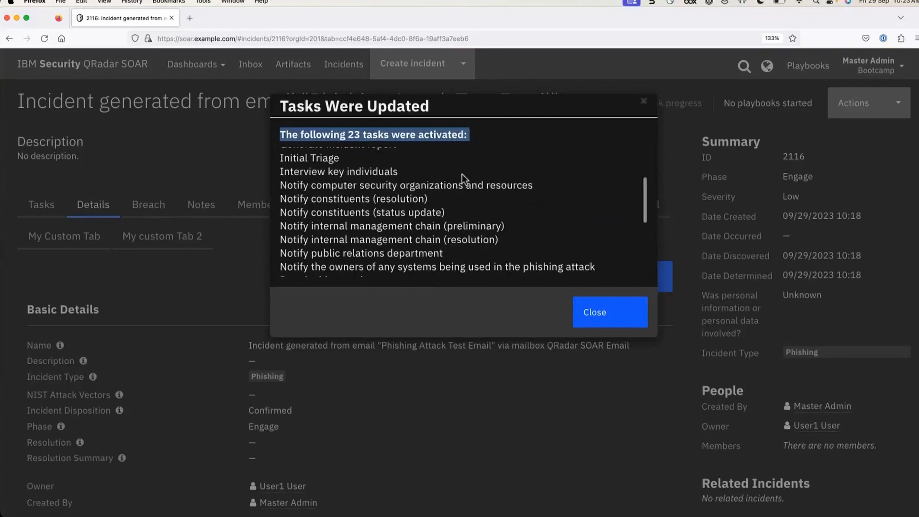
left_click(618, 323)
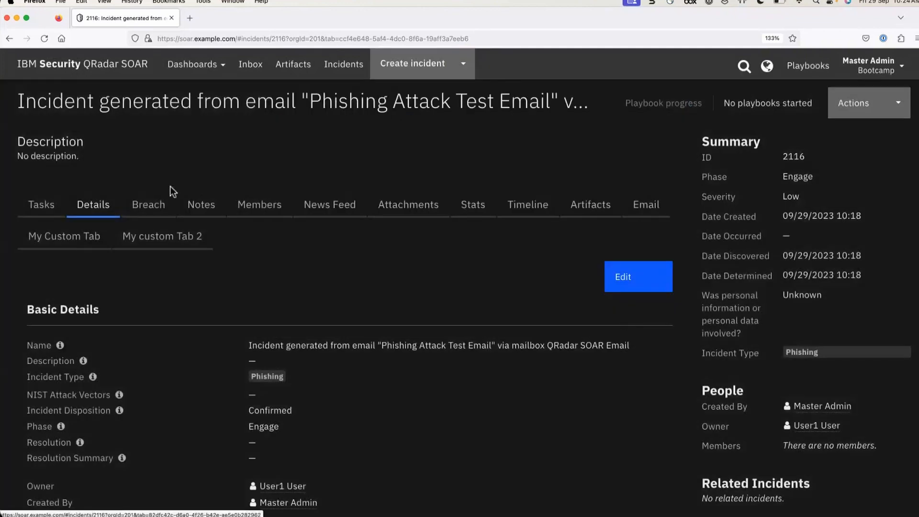
Scroll through incident 2116's phishing tasks, then open the Inbox showing no new emails
left_click(57, 204)
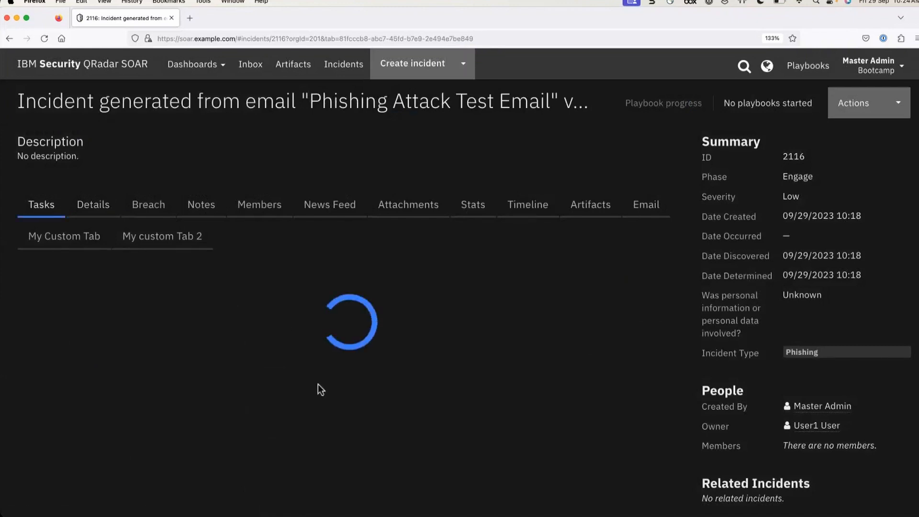
scroll(319, 390, "down", 8)
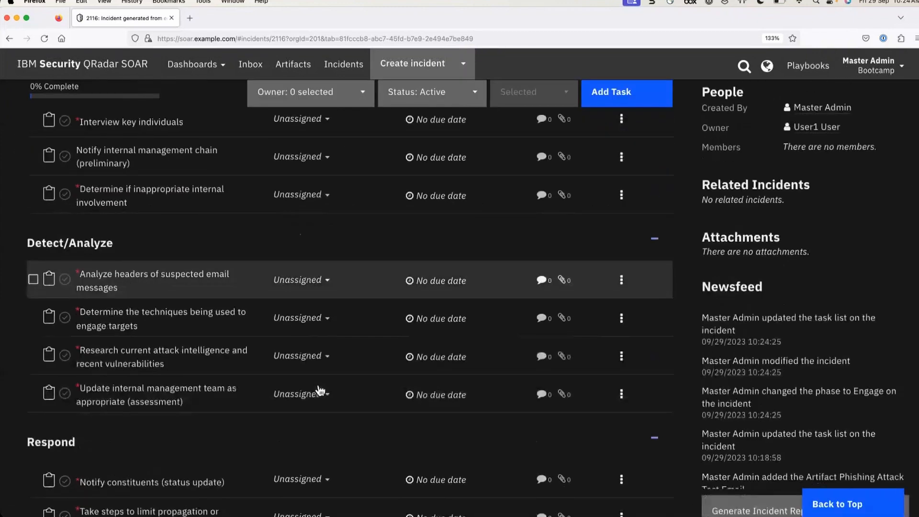
scroll(318, 390, "down", 15)
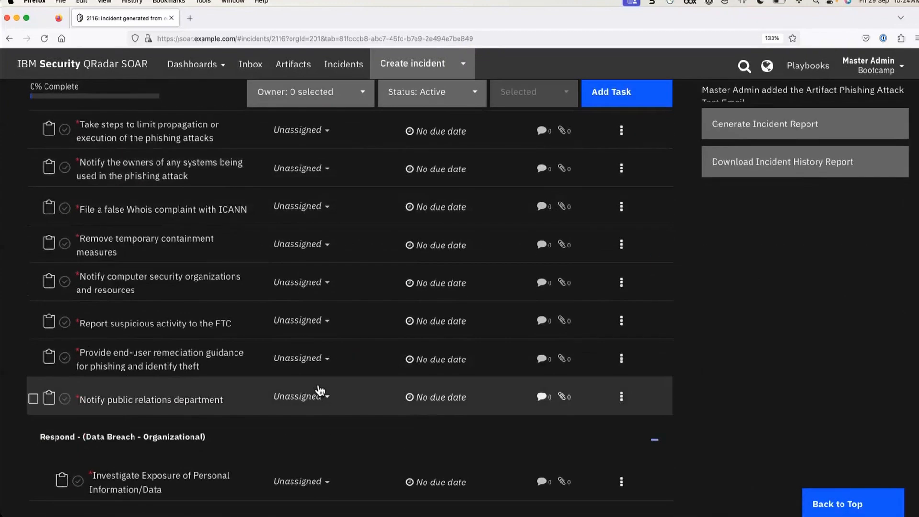
scroll(320, 390, "down", 4)
scroll(320, 390, "up", 20)
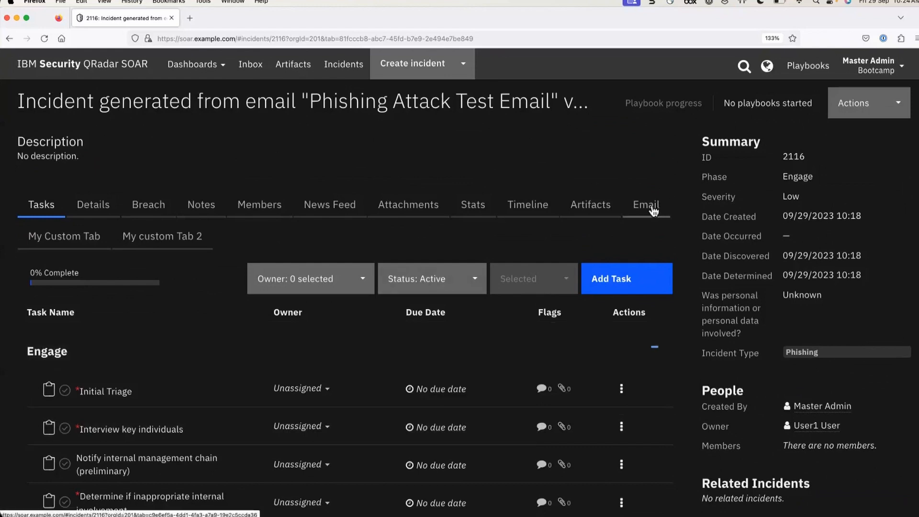
left_click(252, 65)
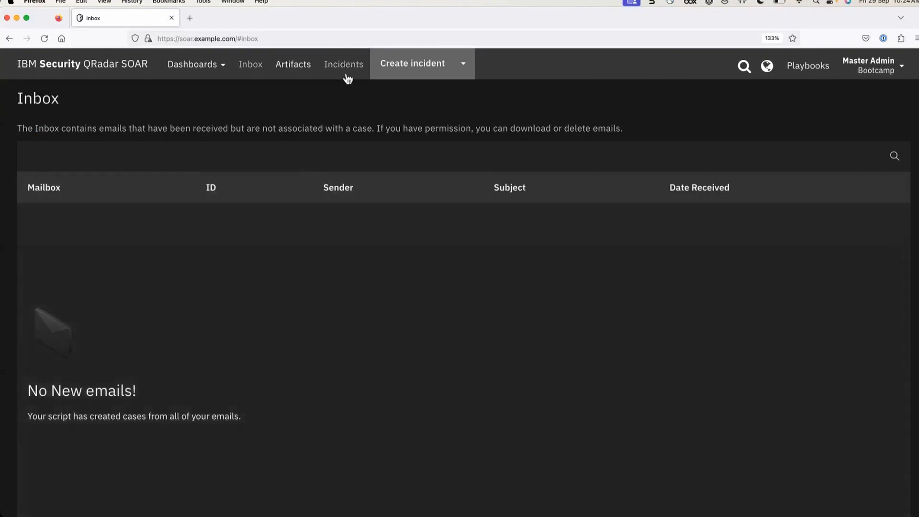
Open incident 2116 from the Incidents list and view its source email on the Email tab
left_click(346, 70)
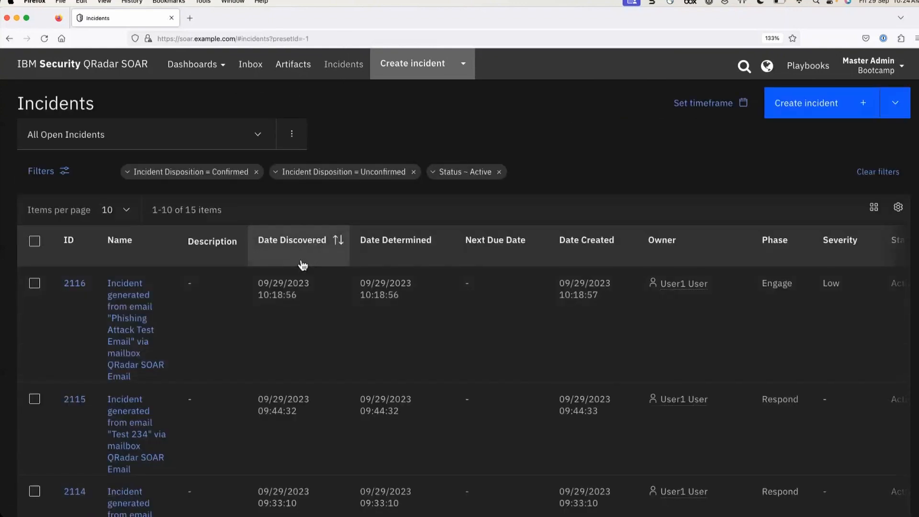
left_click(133, 316)
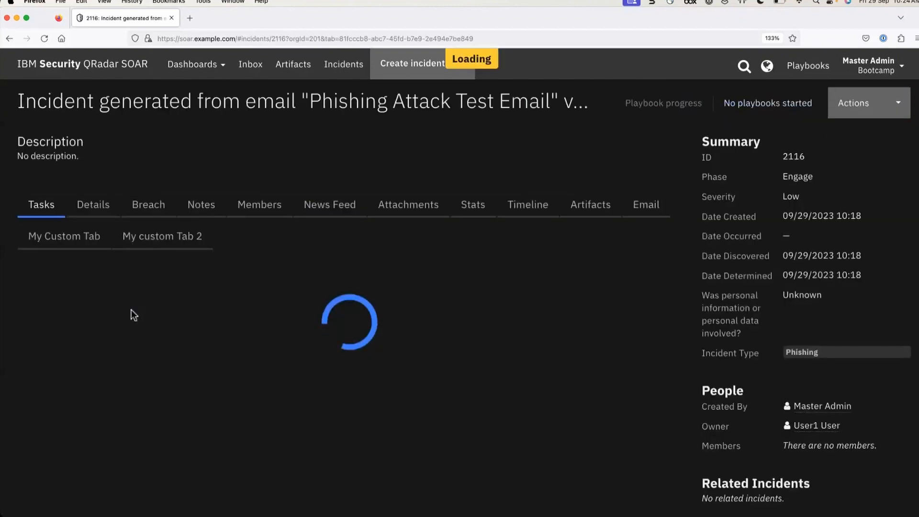
left_click(638, 219)
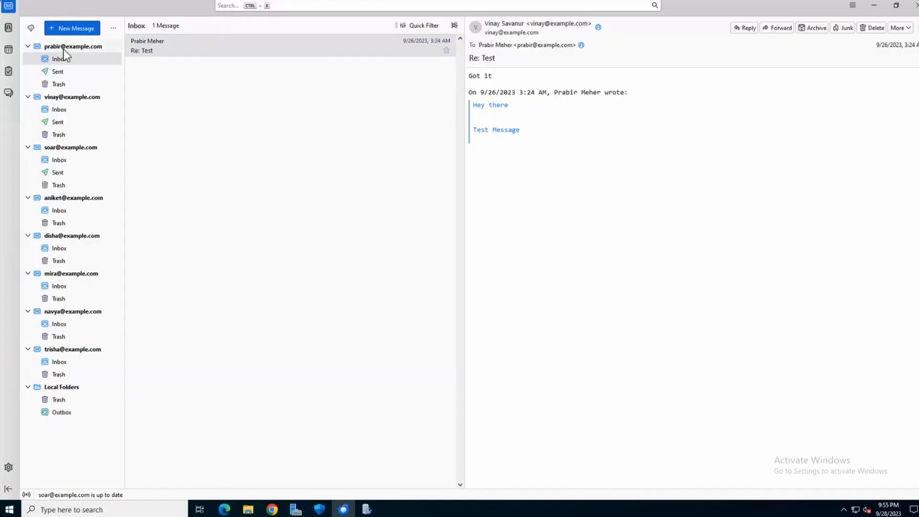
Email the SOAR mailbox address with subject 'Test Bootcamp Demo Incident' and body 'Nothing here'
left_click(73, 27)
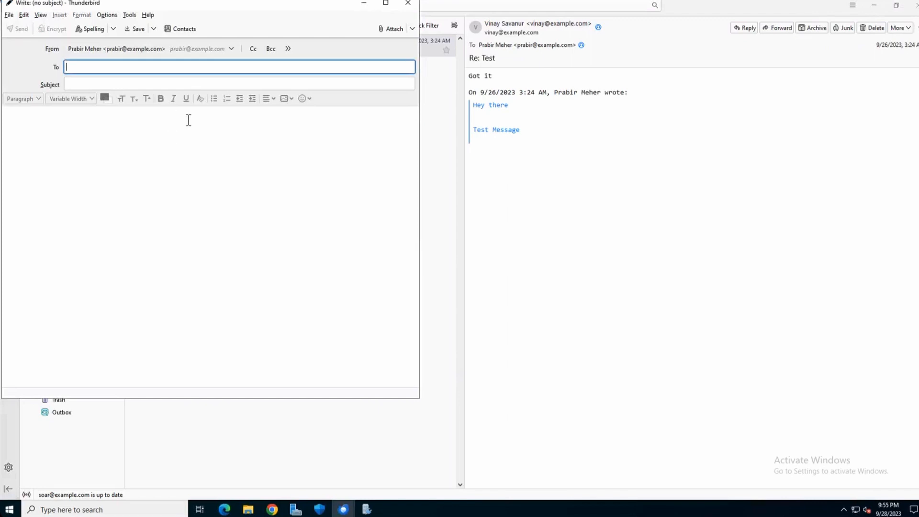
type("soar@example.com")
key("Return")
key("Tab")
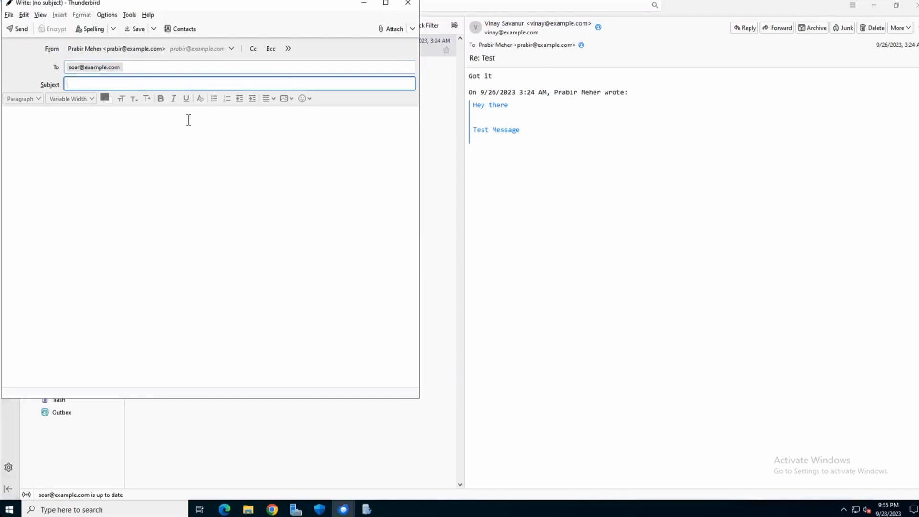
type("Test")
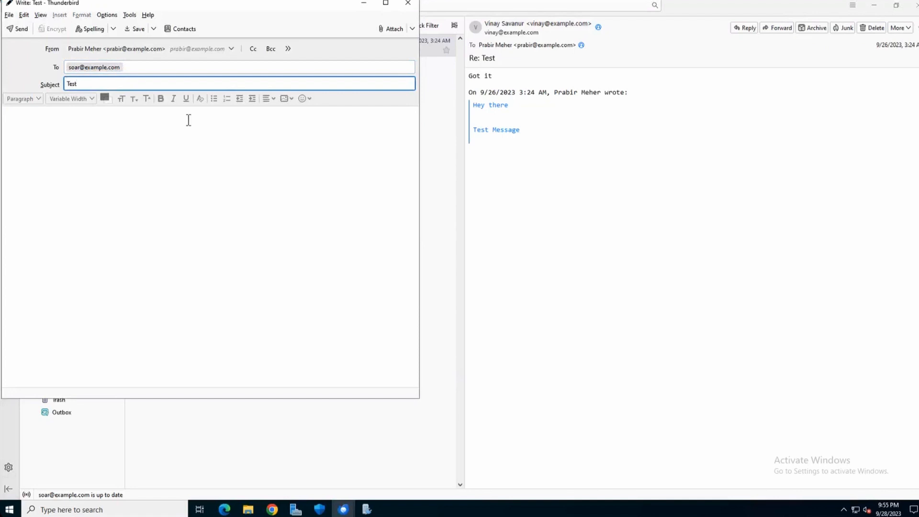
type(" Bootcamp Demo Incident")
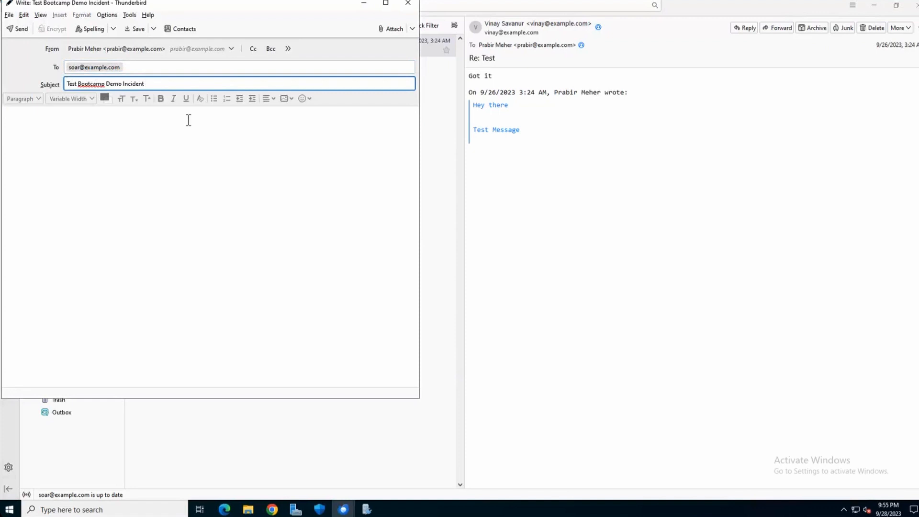
left_click(144, 158)
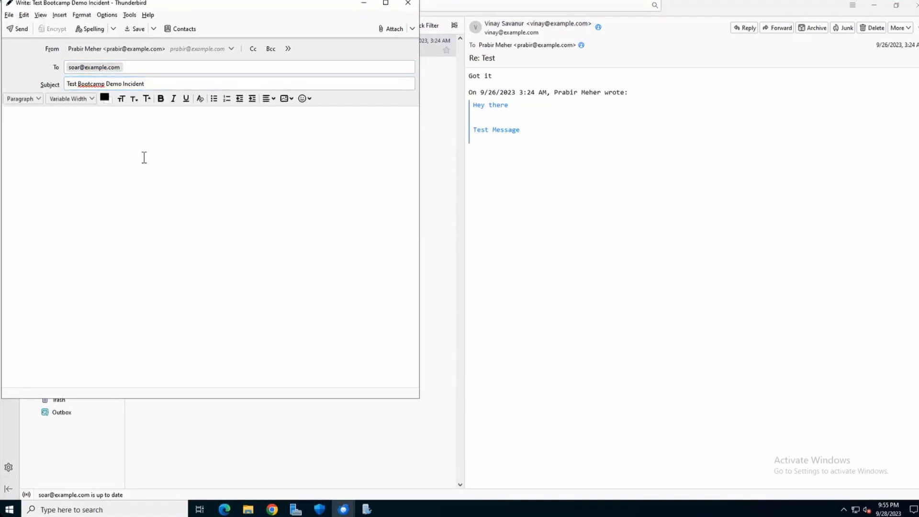
type("Nothing here")
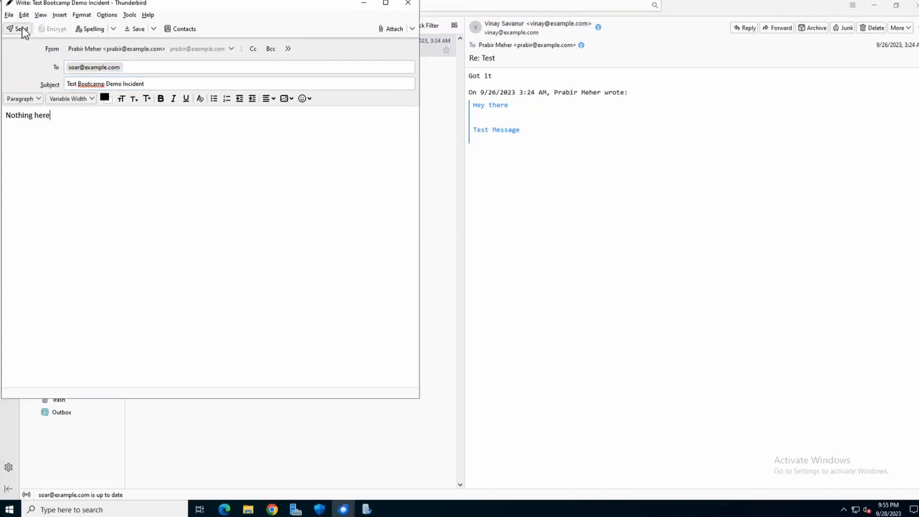
left_click(18, 28)
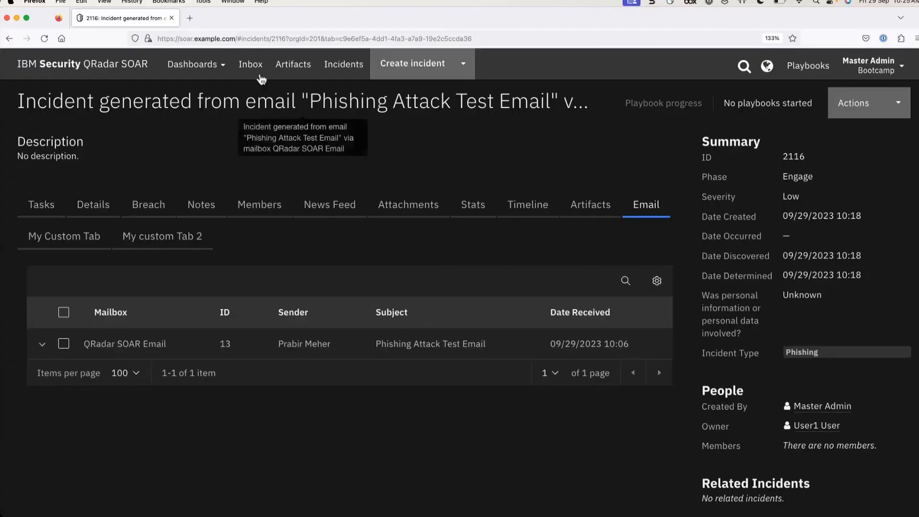
Confirm the Inbox has no pending emails, then view incident 2117 in the open incidents list
left_click(252, 65)
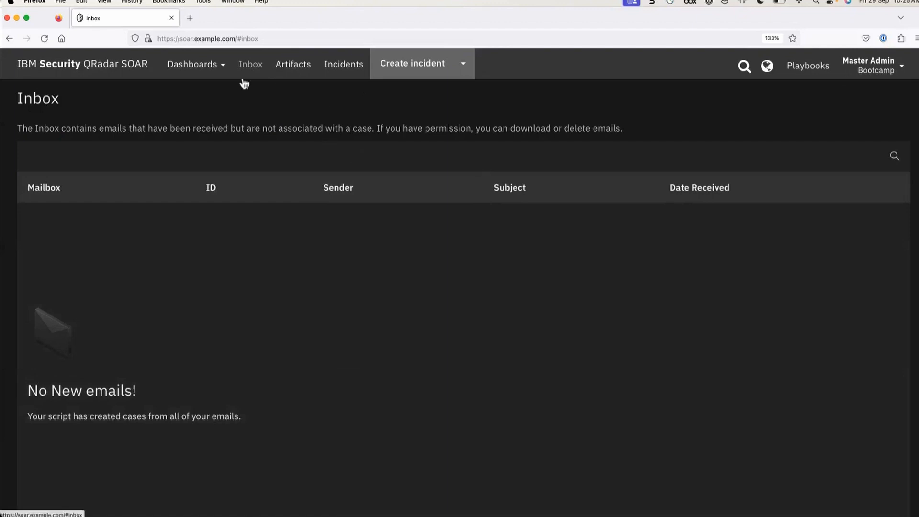
left_click(343, 68)
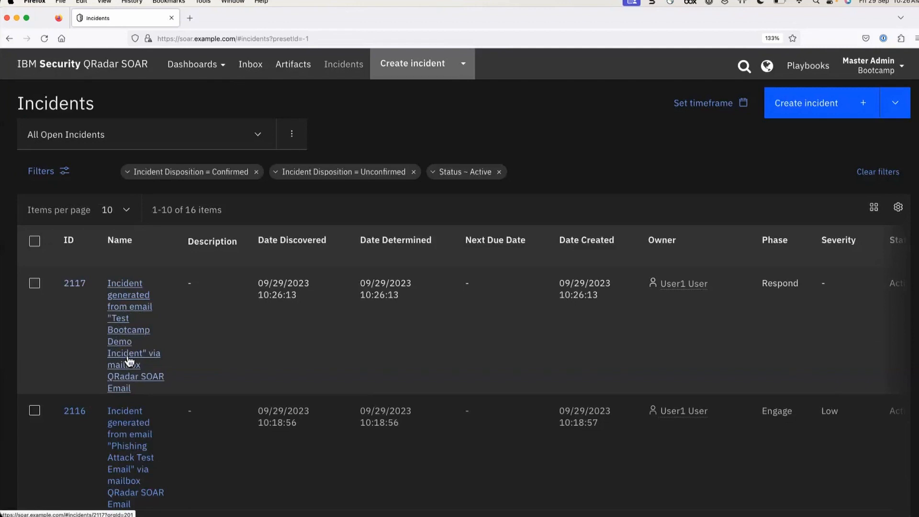
Check the Master Admin account menu, then return to the QRadar SOAR home page via the logo
left_click(883, 69)
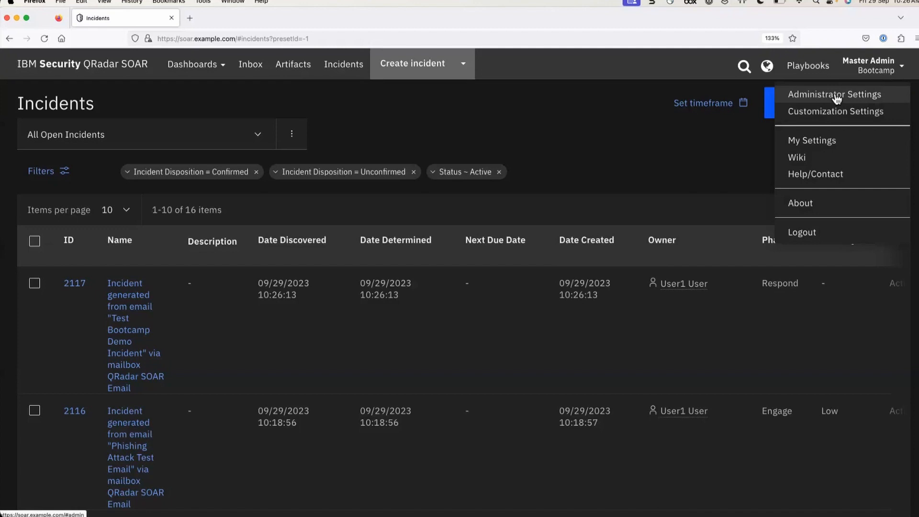
left_click(606, 131)
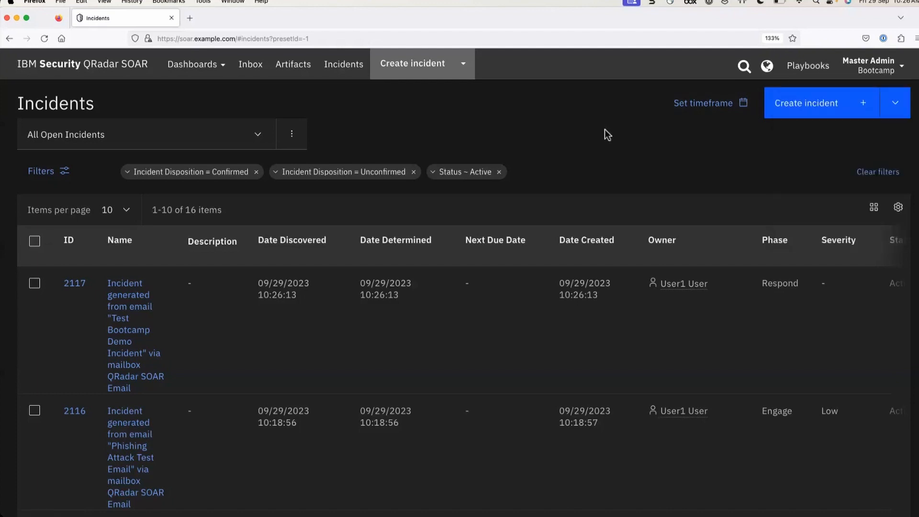
left_click(877, 67)
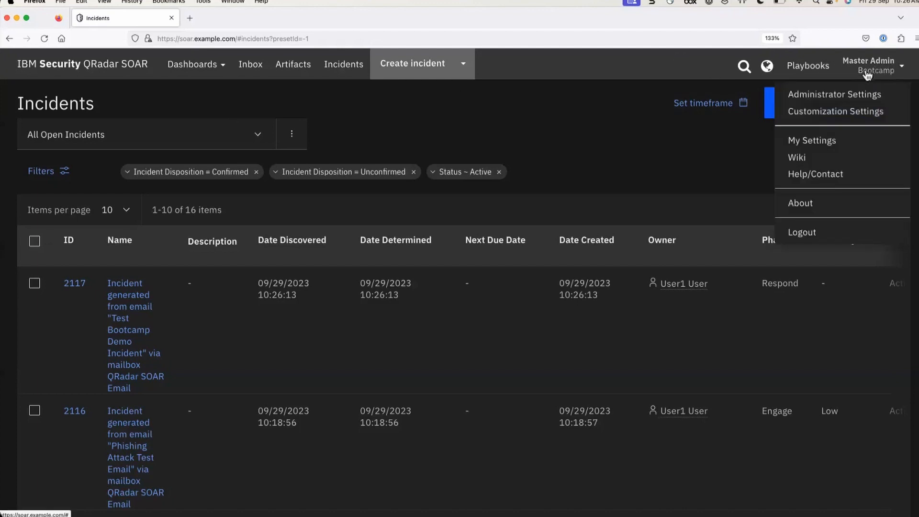
left_click(89, 67)
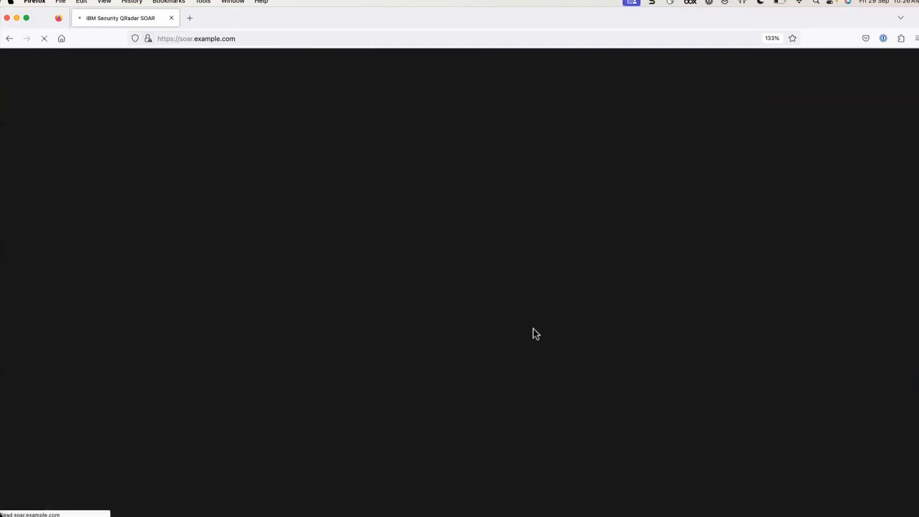